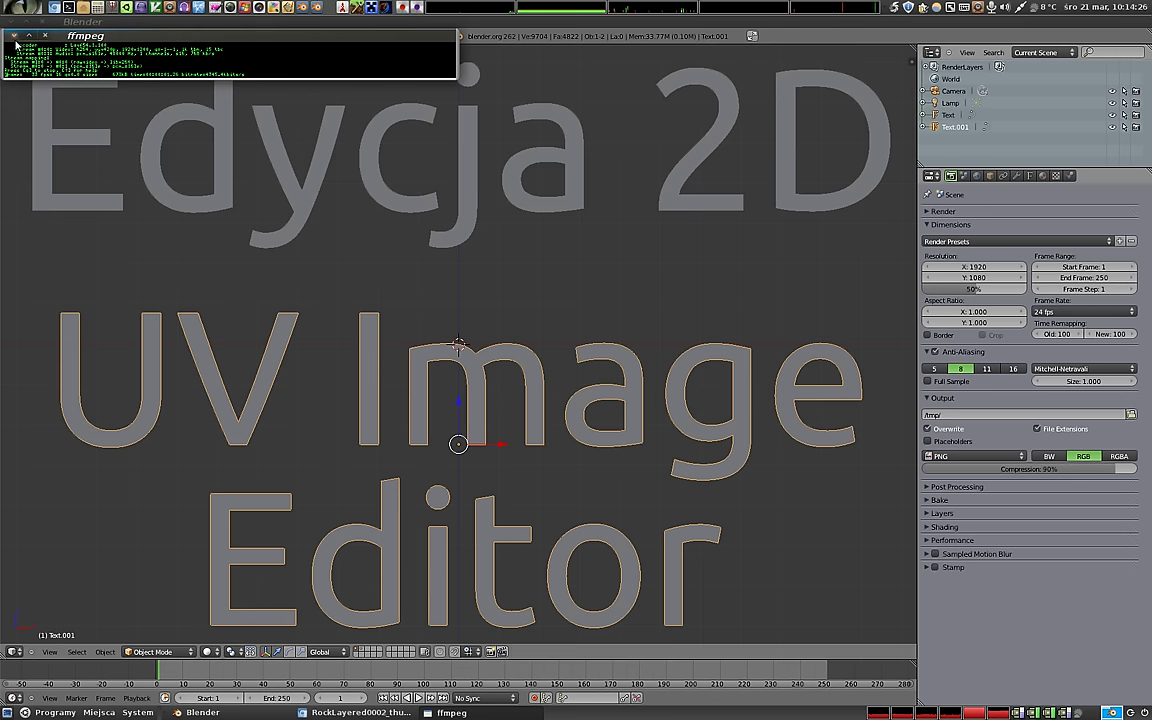
# Delete the 'UV Image Editor' and 'Edycja 2D' text objects, keeping only the camera and lamp.
pyautogui.click(13, 35)
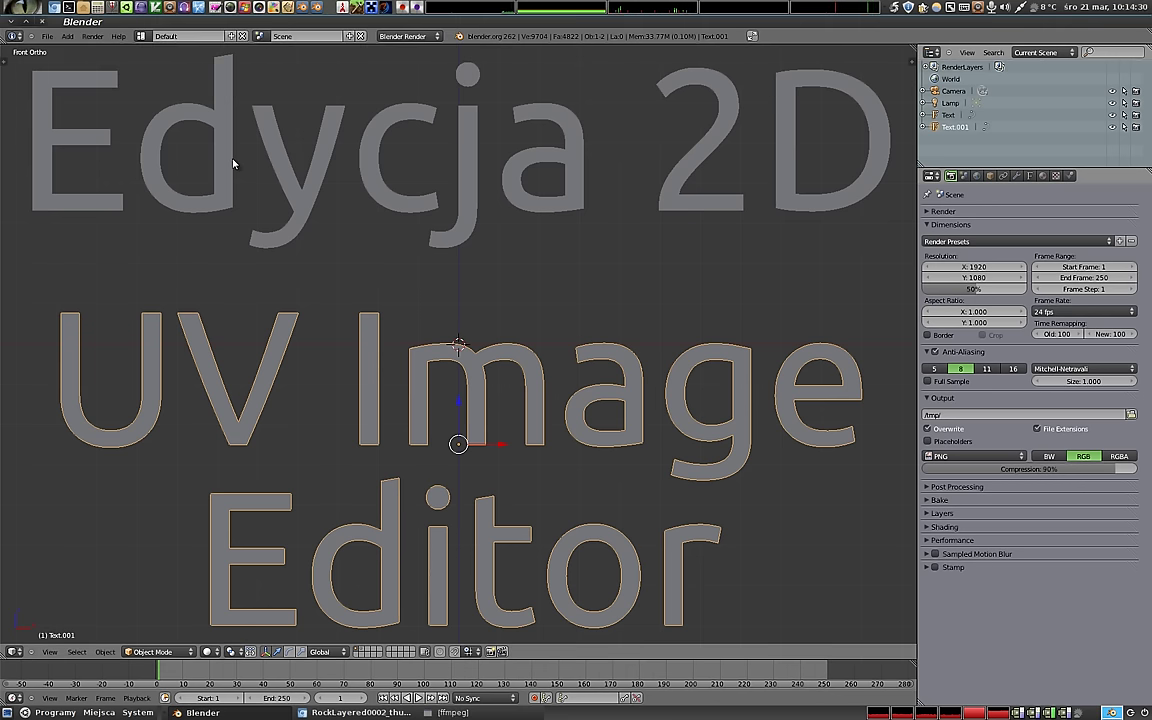
pyautogui.press('x')
pyautogui.click(418, 354)
pyautogui.rightClick(463, 231)
pyautogui.press('x')
pyautogui.click(465, 235)
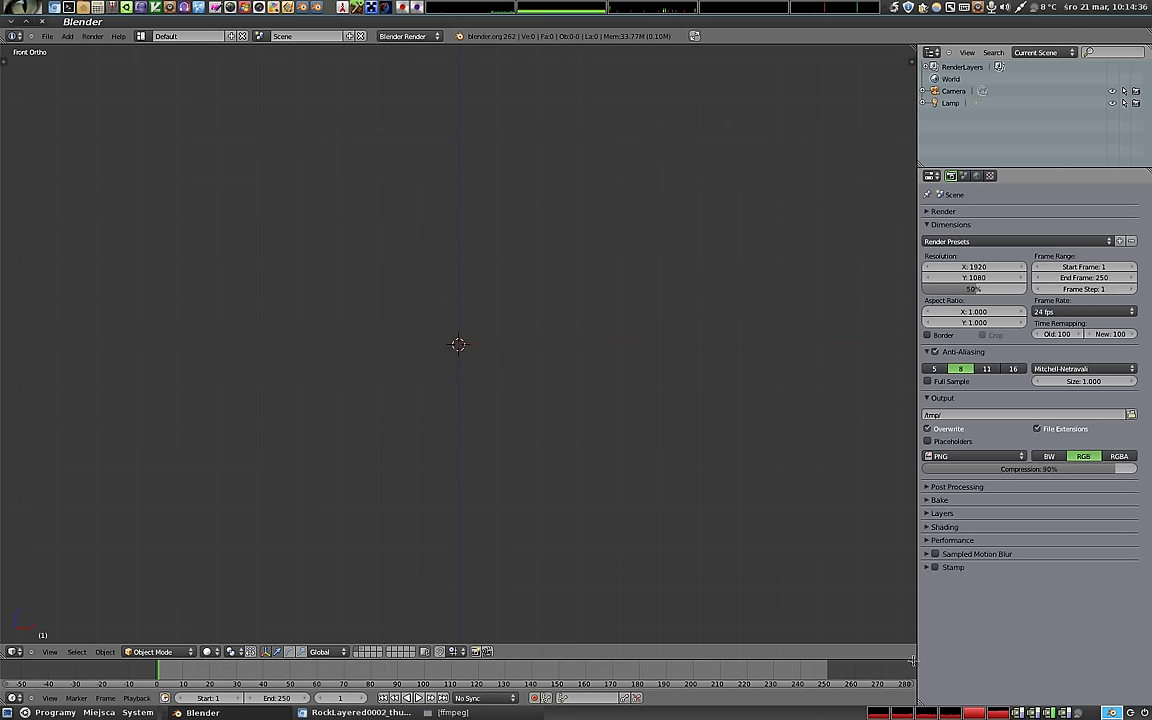
# Merge the timeline into the main area and make it a UV/Image Editor.
pyautogui.moveTo(908, 643); pyautogui.dragTo(831, 612)
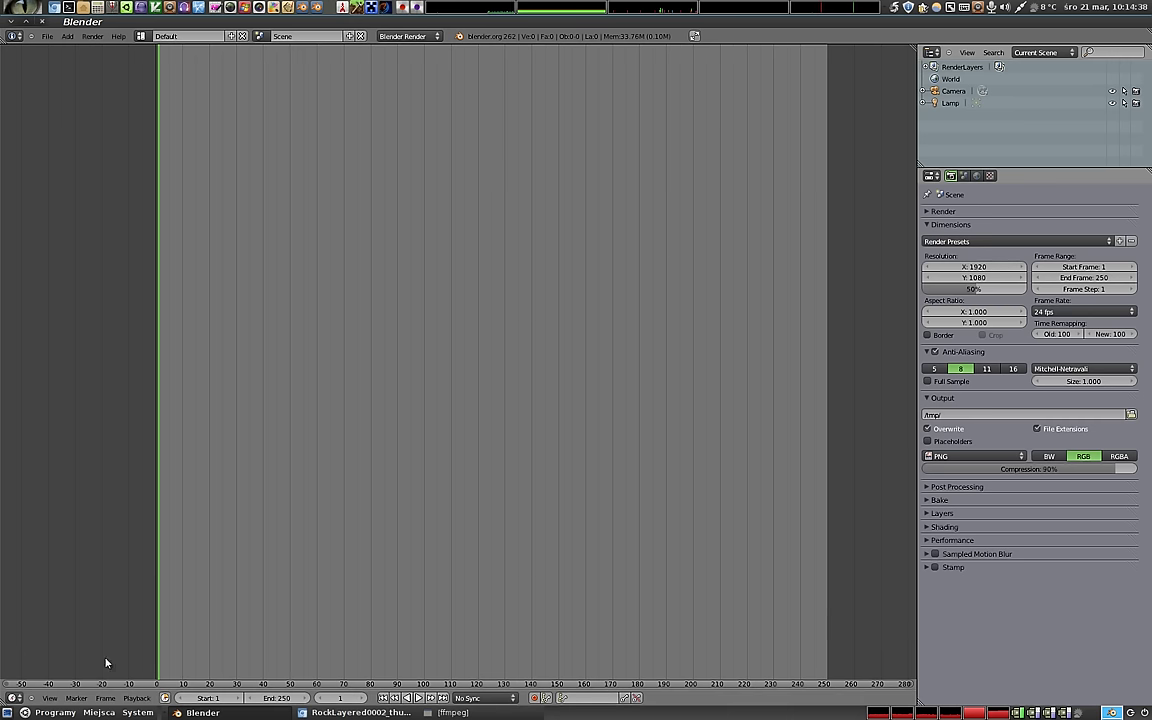
pyautogui.click(15, 699)
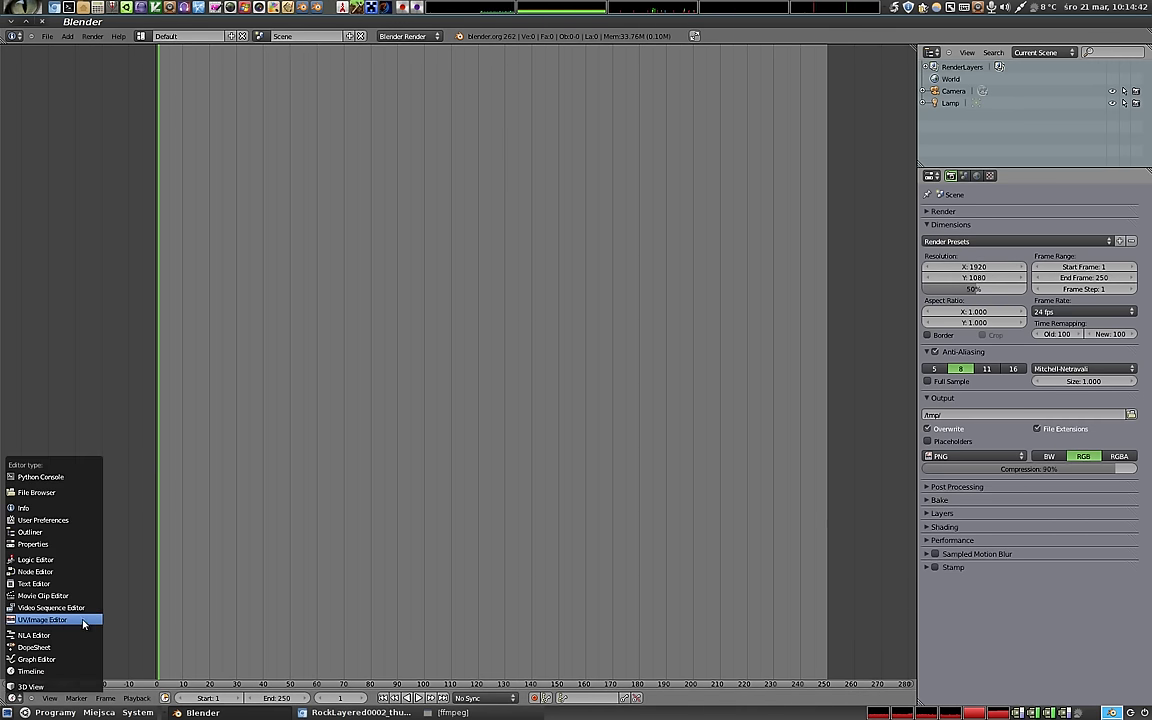
pyautogui.click(84, 624)
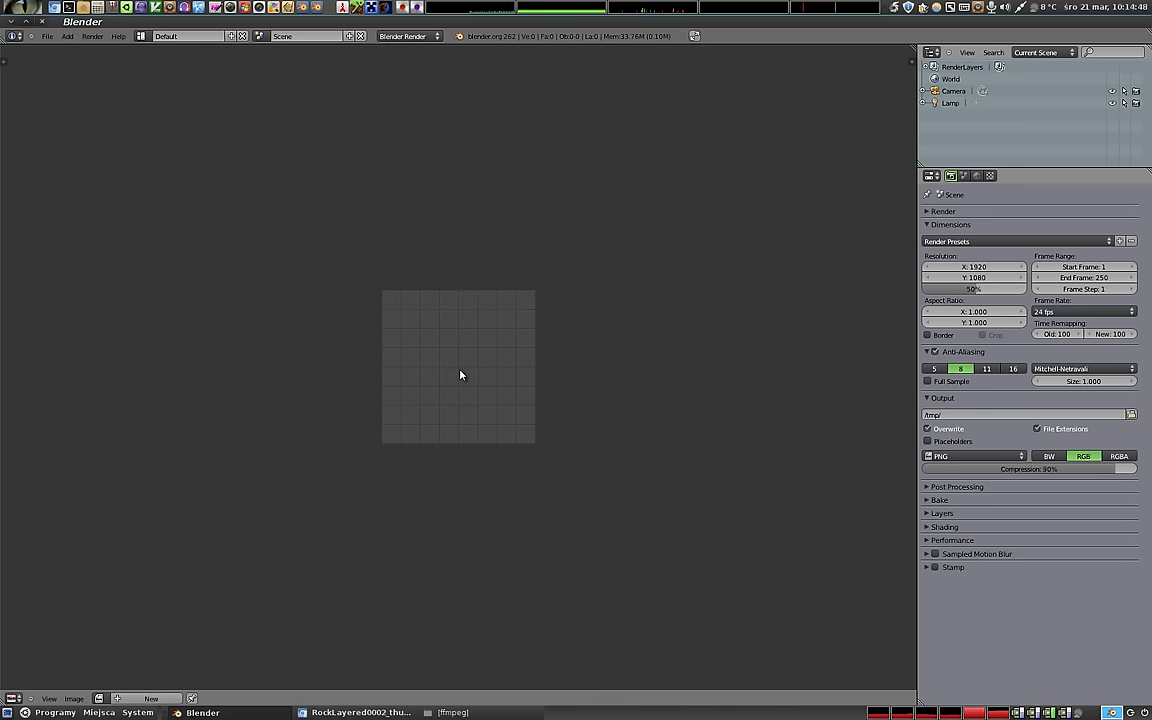
# Create a new 1024×1024 image named 'picture' with a white fill colour.
pyautogui.scroll(2, 460, 375)
pyautogui.scroll(3, 460, 375)
pyautogui.scroll(1, 460, 375)
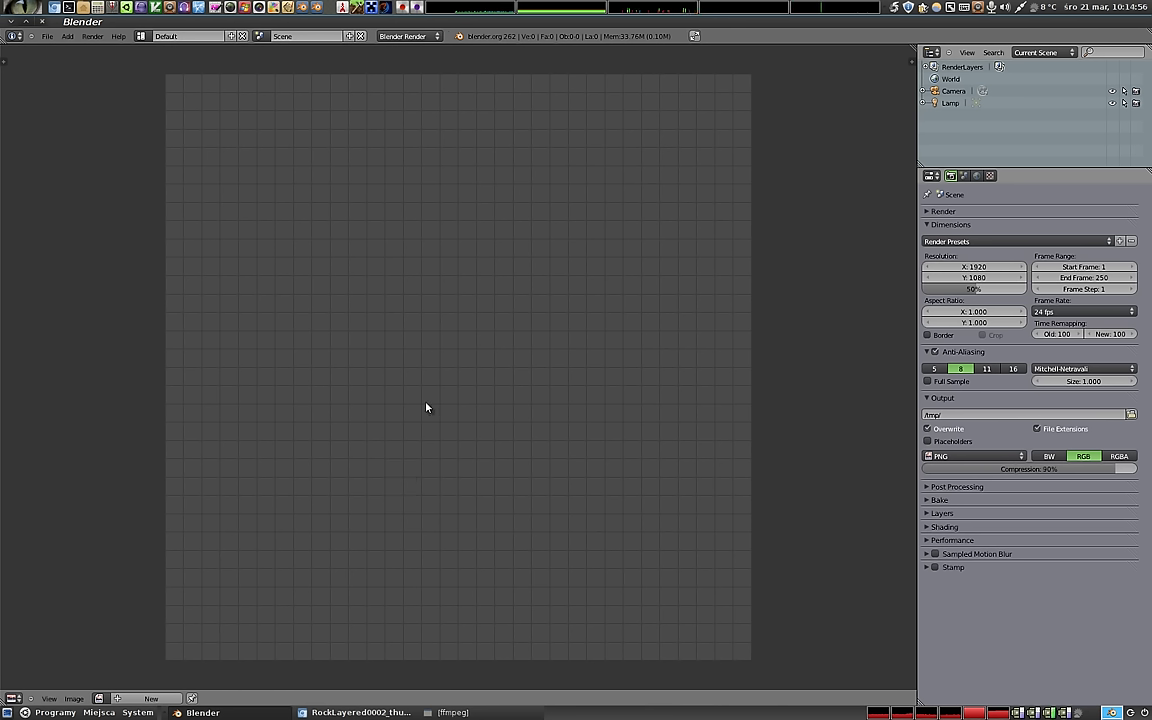
pyautogui.click(150, 700)
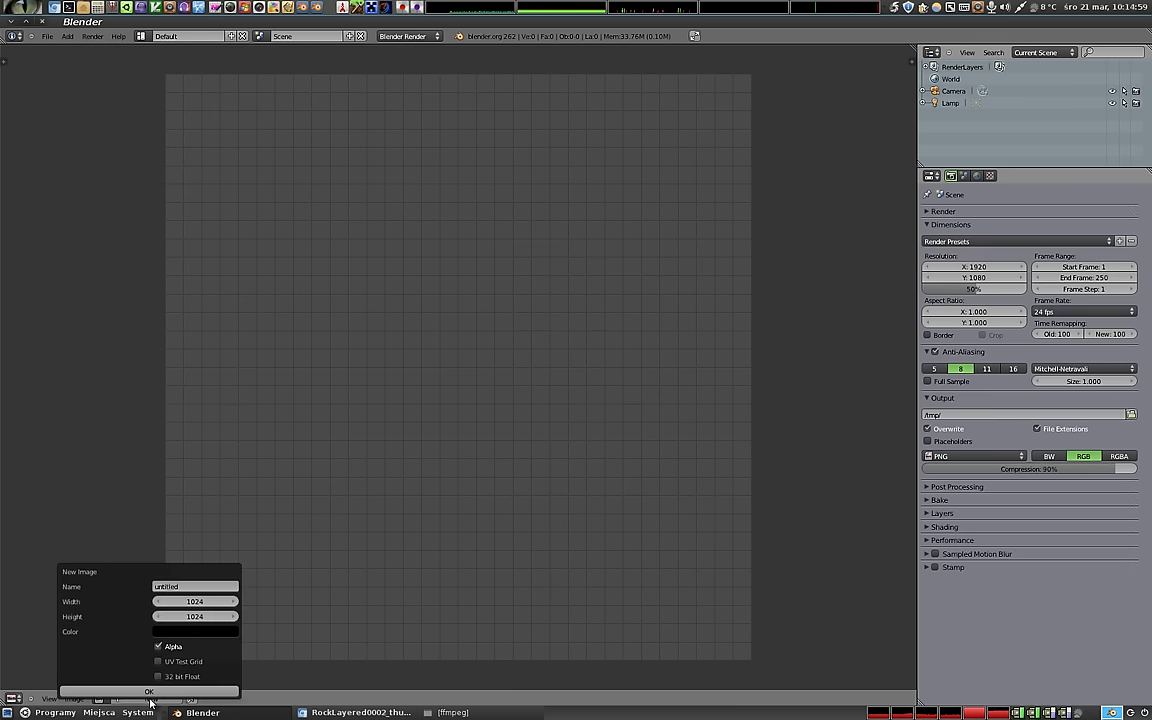
pyautogui.click(194, 586)
pyautogui.write('a')
pyautogui.click(199, 631)
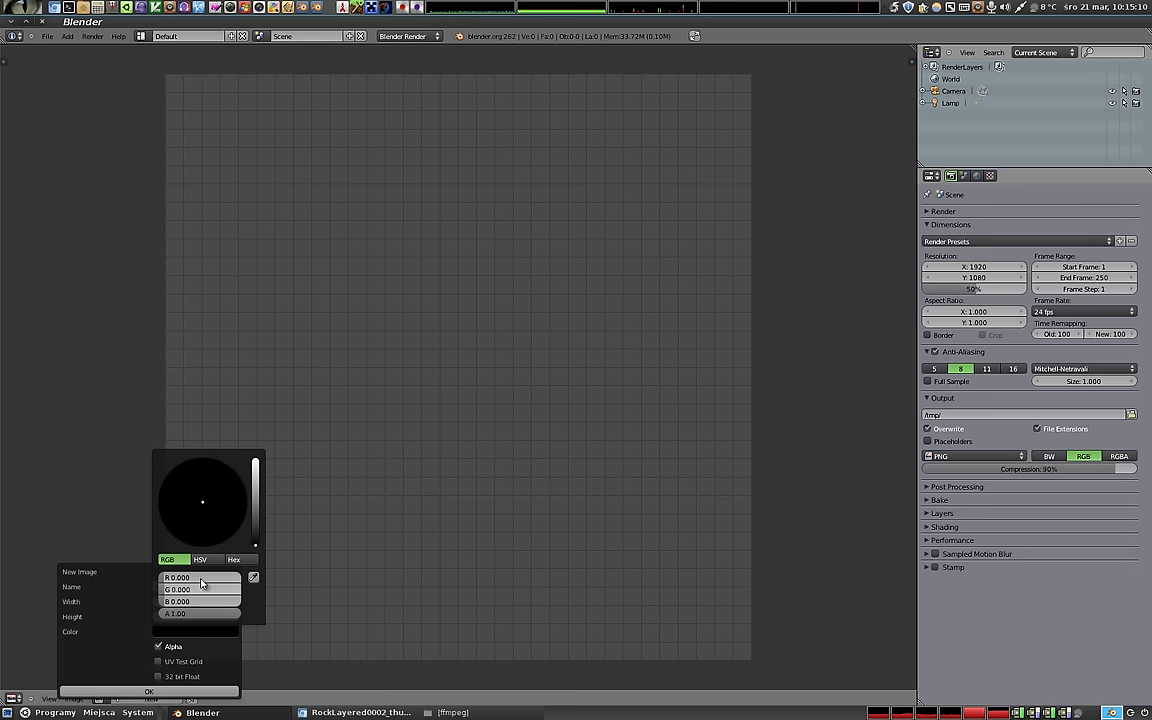
pyautogui.moveTo(254, 546); pyautogui.dragTo(256, 459)
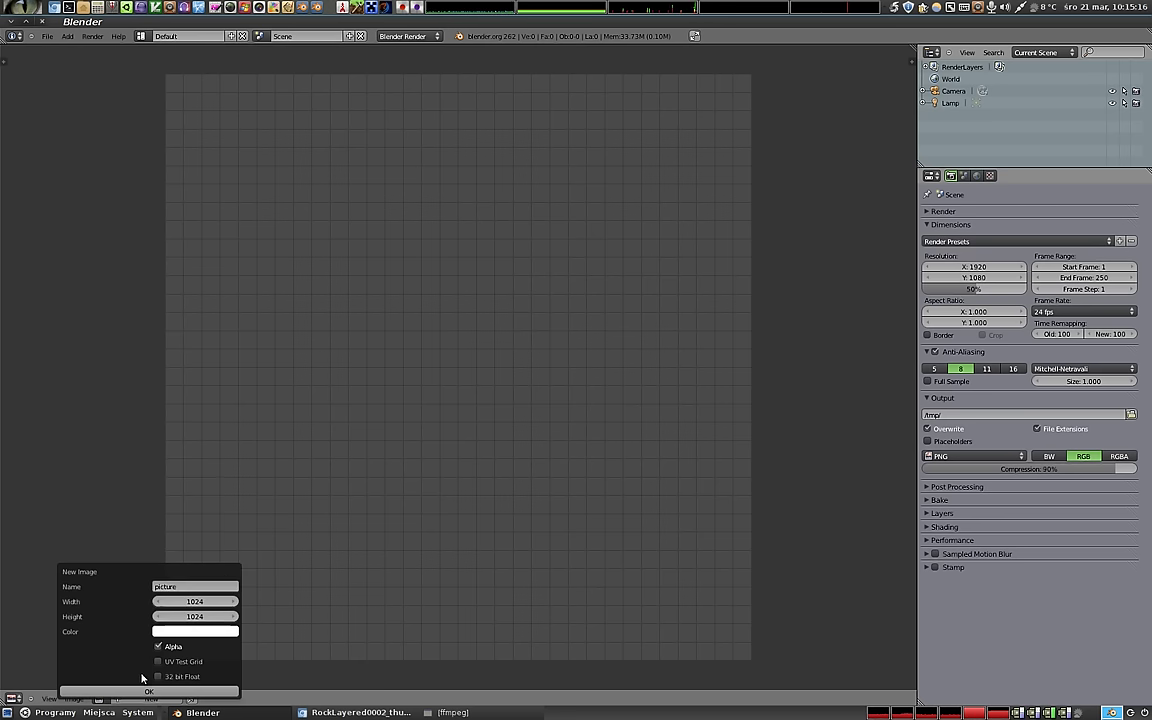
pyautogui.click(148, 694)
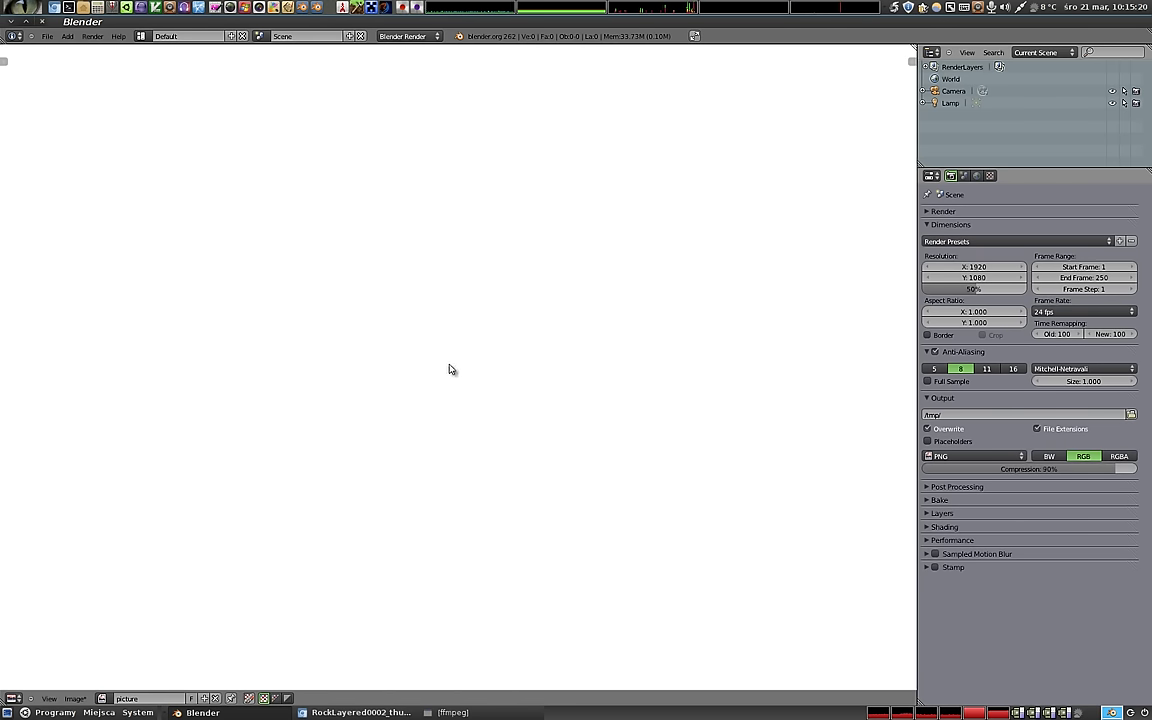
# Fit the image in view and pack it into the .blend file.
pyautogui.press('Home')
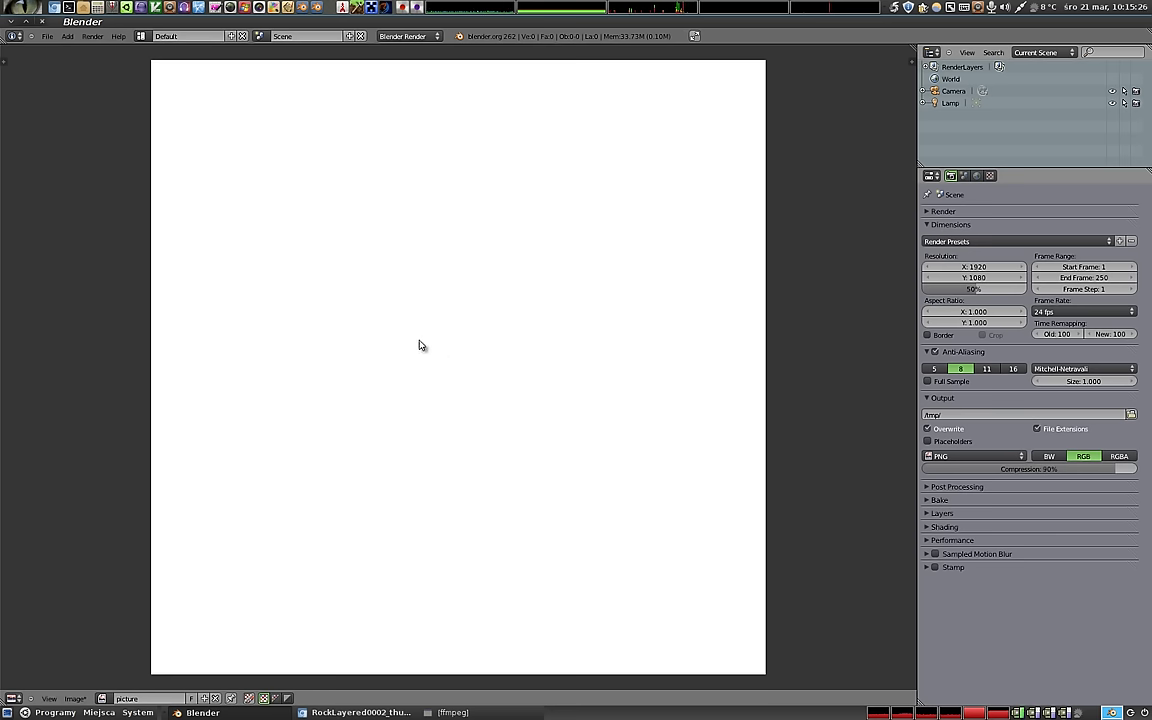
pyautogui.click(77, 700)
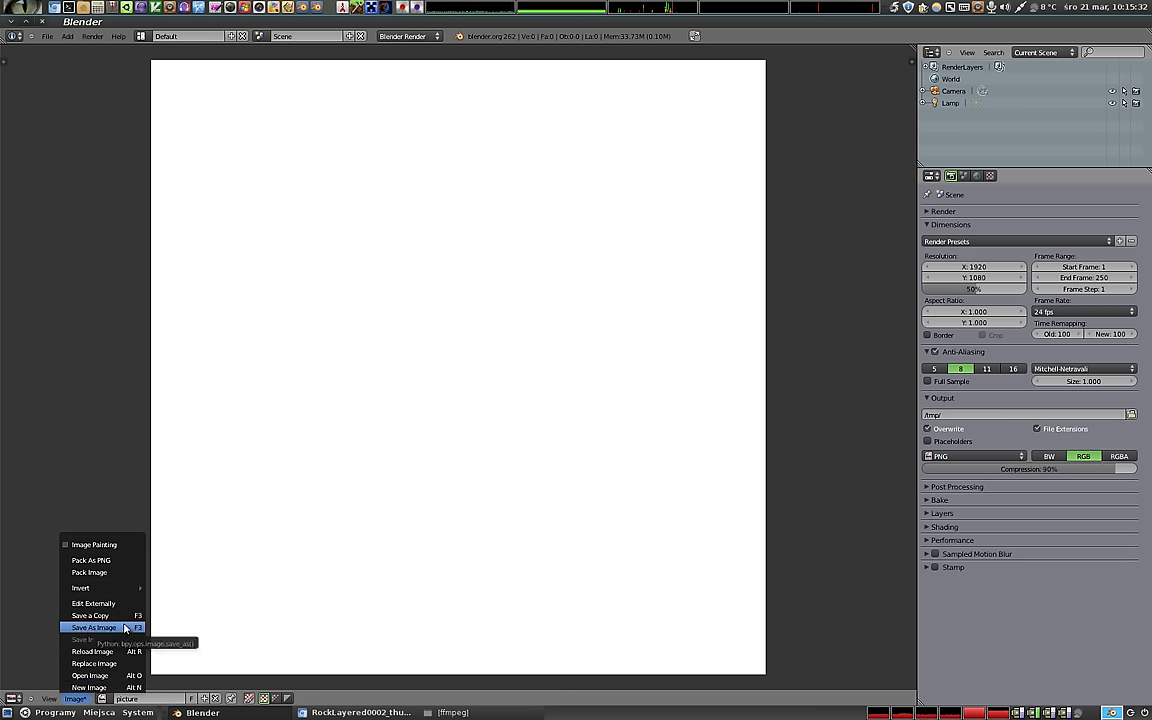
pyautogui.click(89, 573)
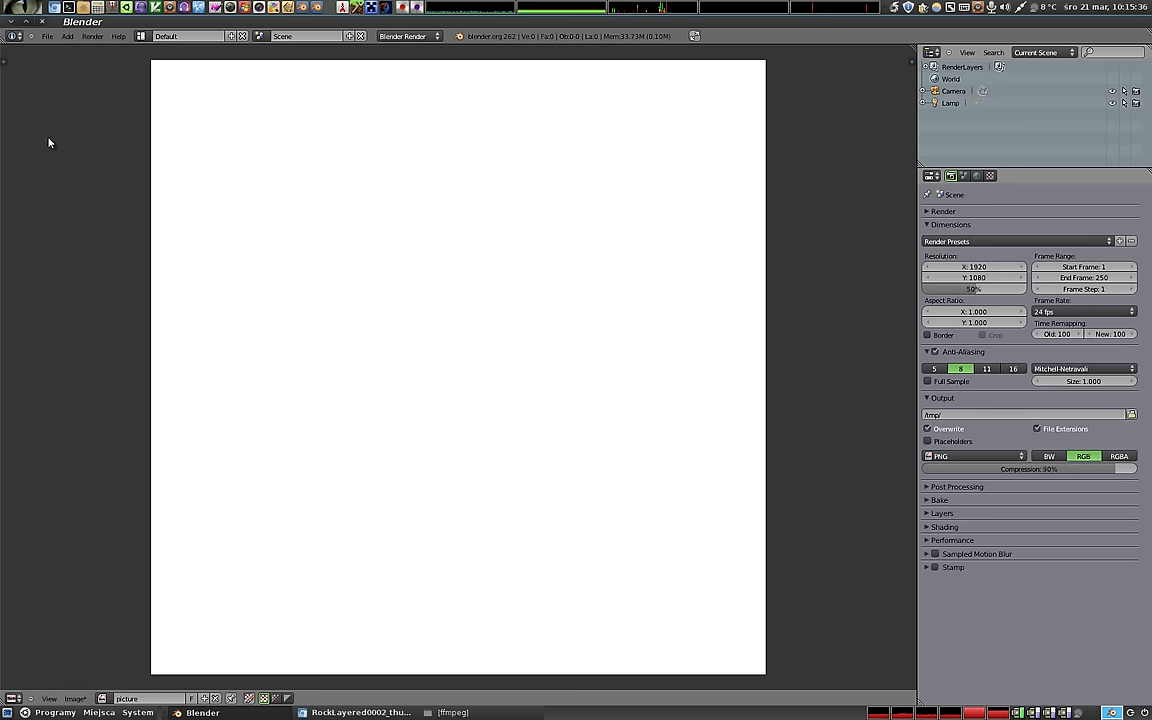
pyautogui.click(47, 36)
pyautogui.moveTo(70, 246)
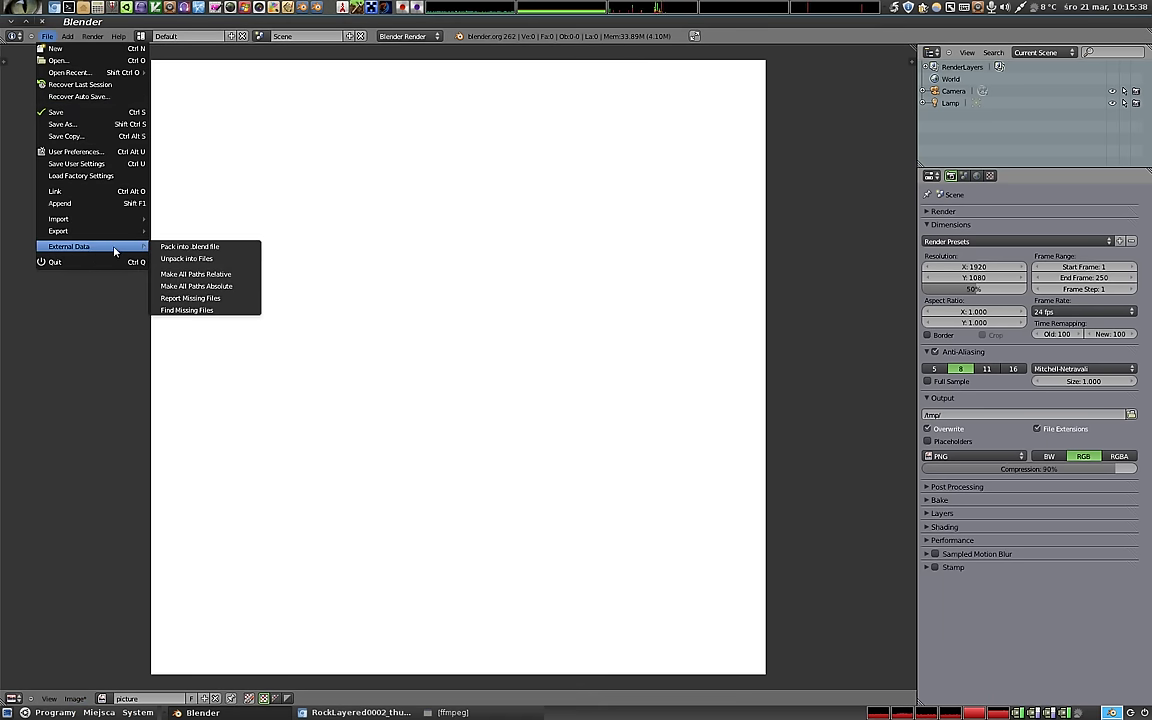
pyautogui.click(226, 248)
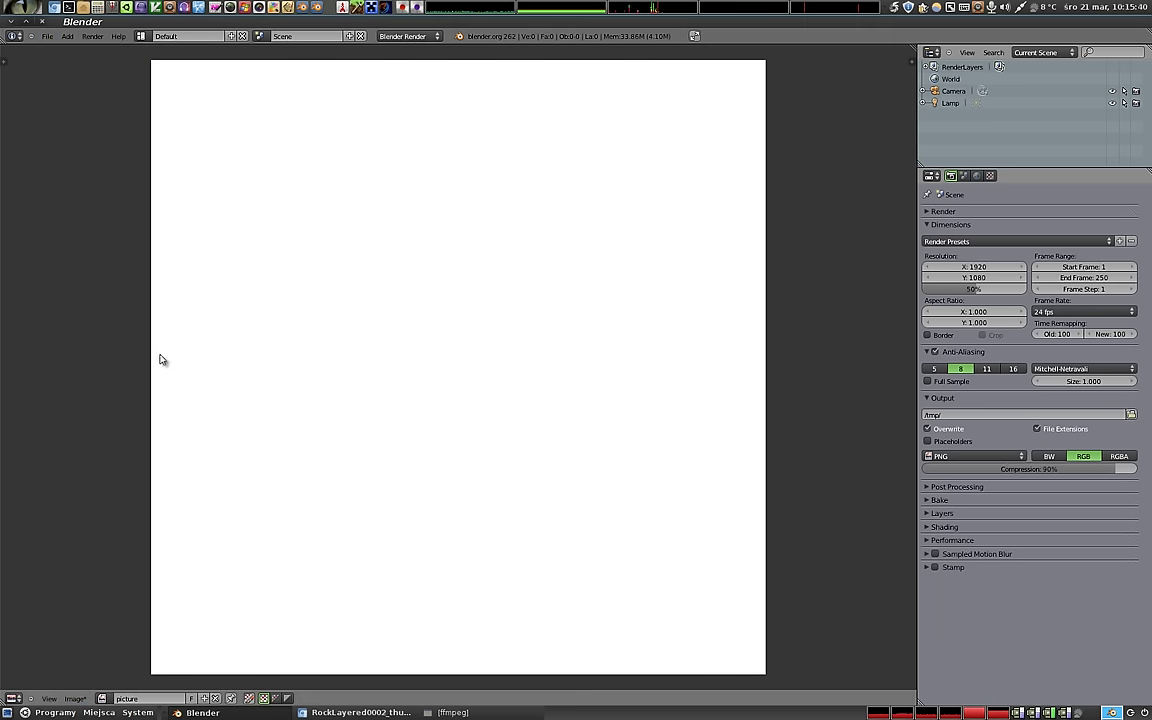
# Enable image painting to show the TexDraw brush at radius 35, strength 0.700.
pyautogui.click(76, 698)
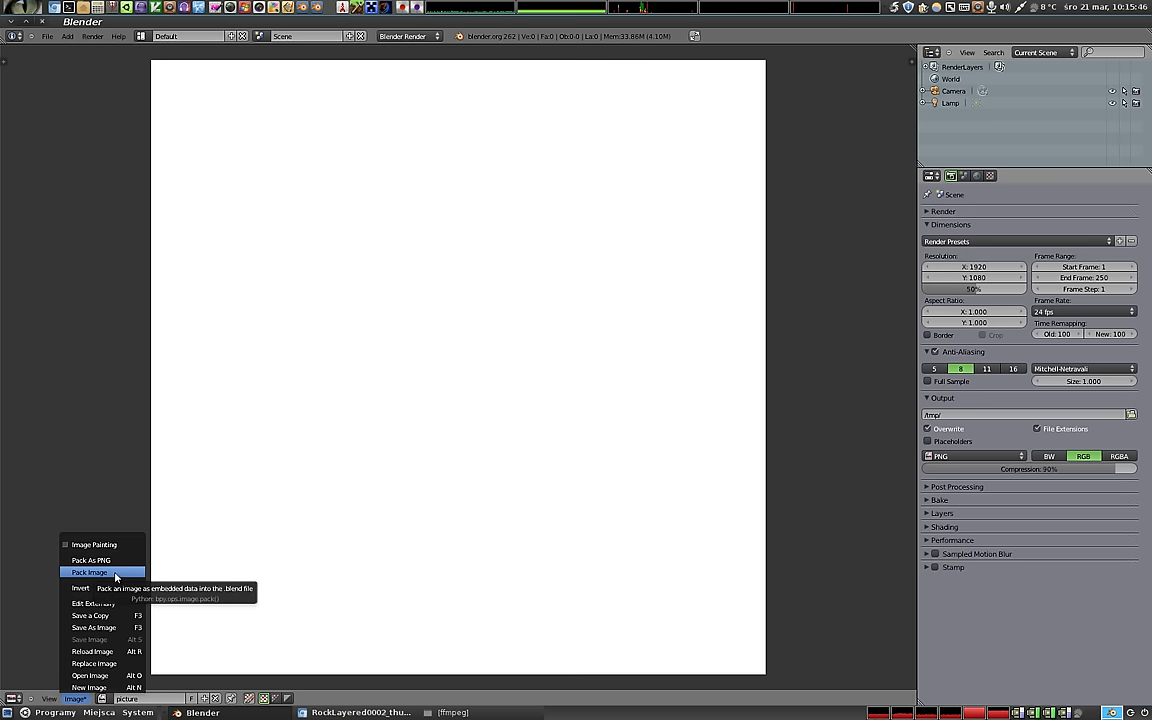
pyautogui.click(115, 577)
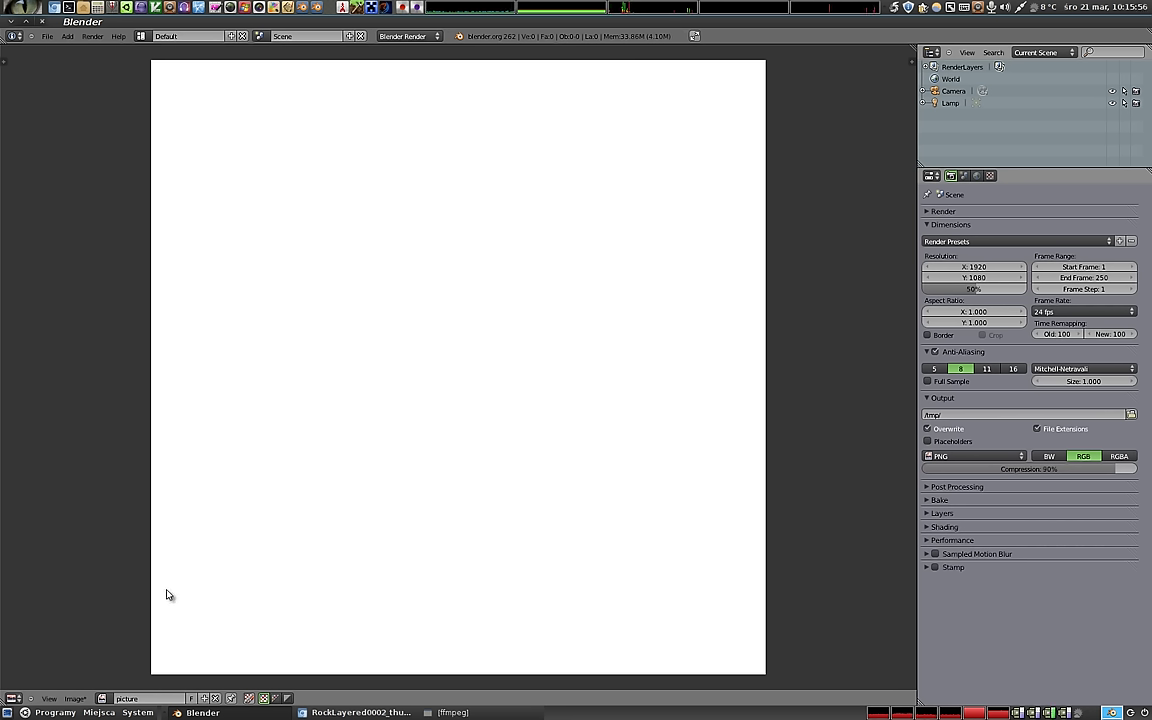
pyautogui.click(76, 698)
pyautogui.click(249, 702)
pyautogui.press('ctrl')
# Collapse the Grease Pencil, Image, Game Properties and Display panels, then show the brush list.
pyautogui.press('t')
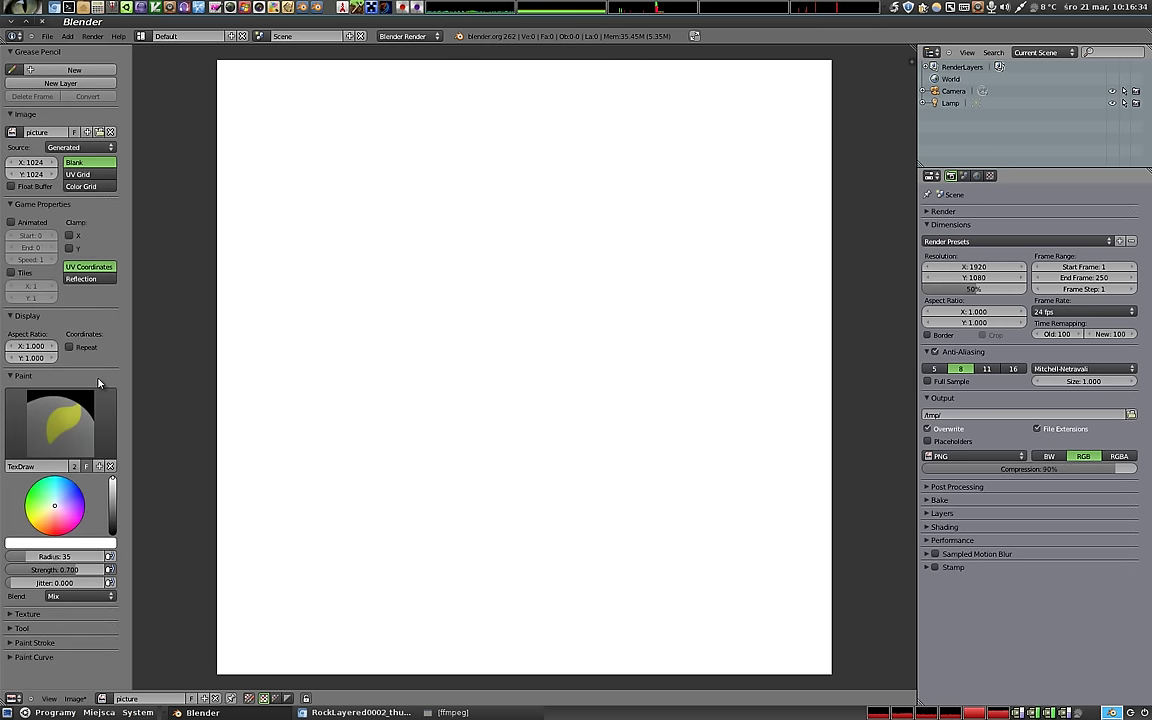
pyautogui.click(10, 51)
pyautogui.click(10, 67)
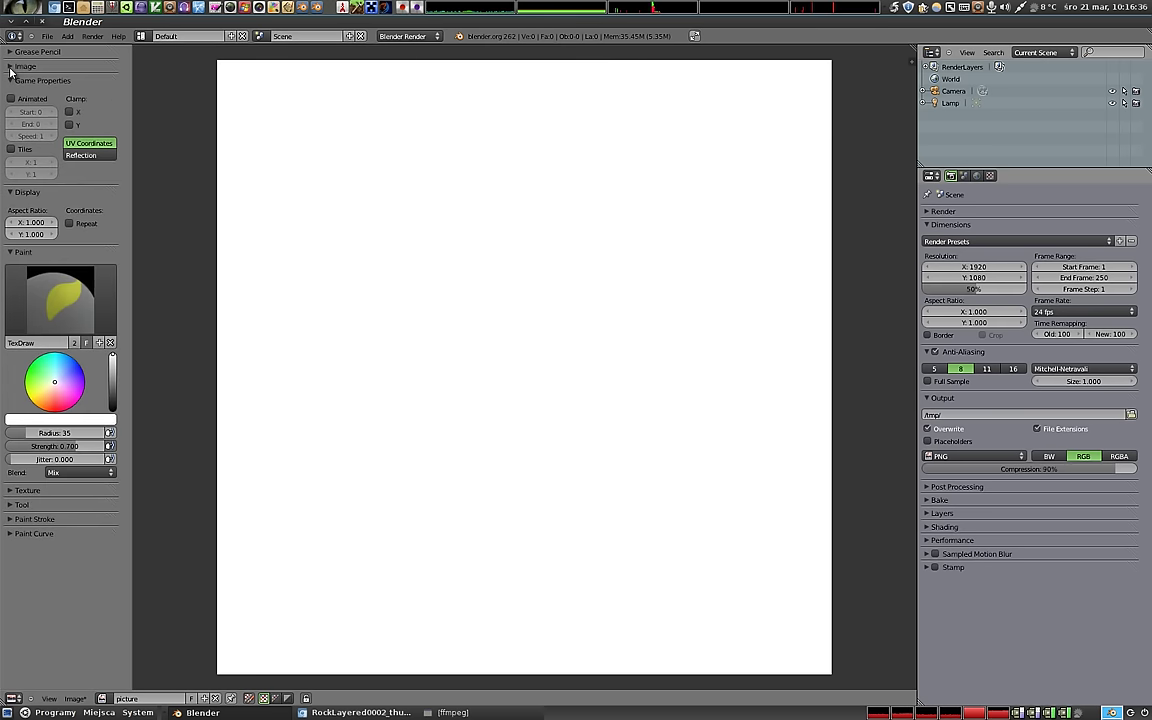
pyautogui.click(11, 81)
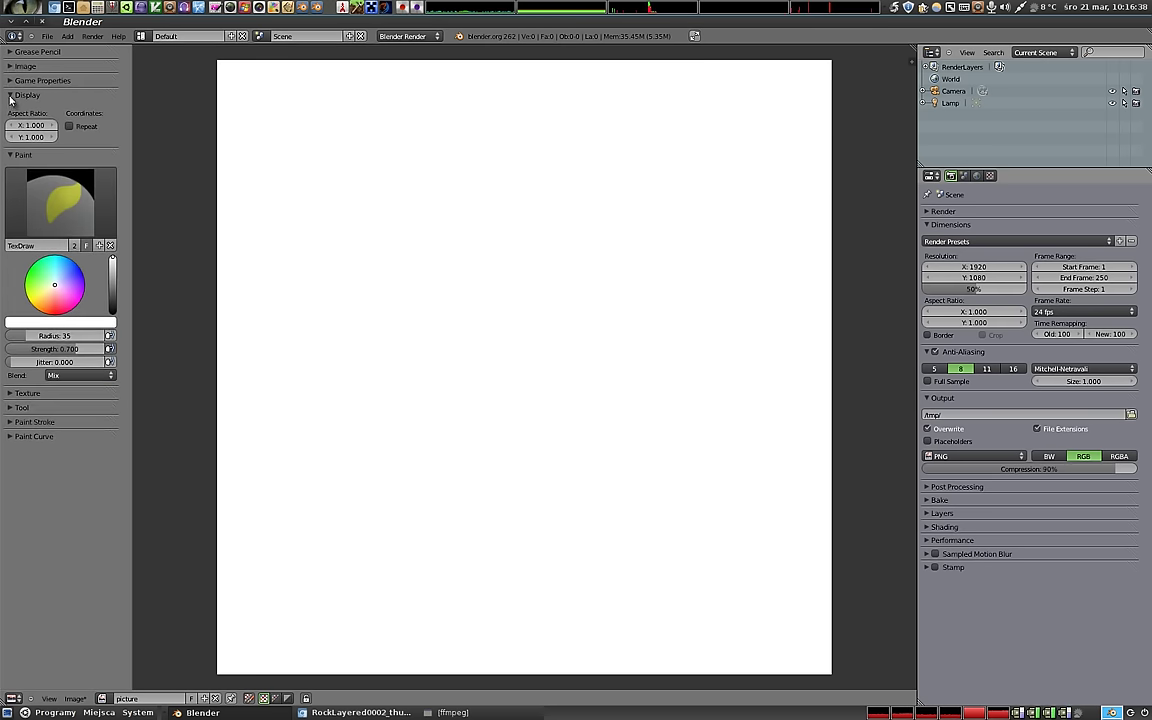
pyautogui.click(11, 95)
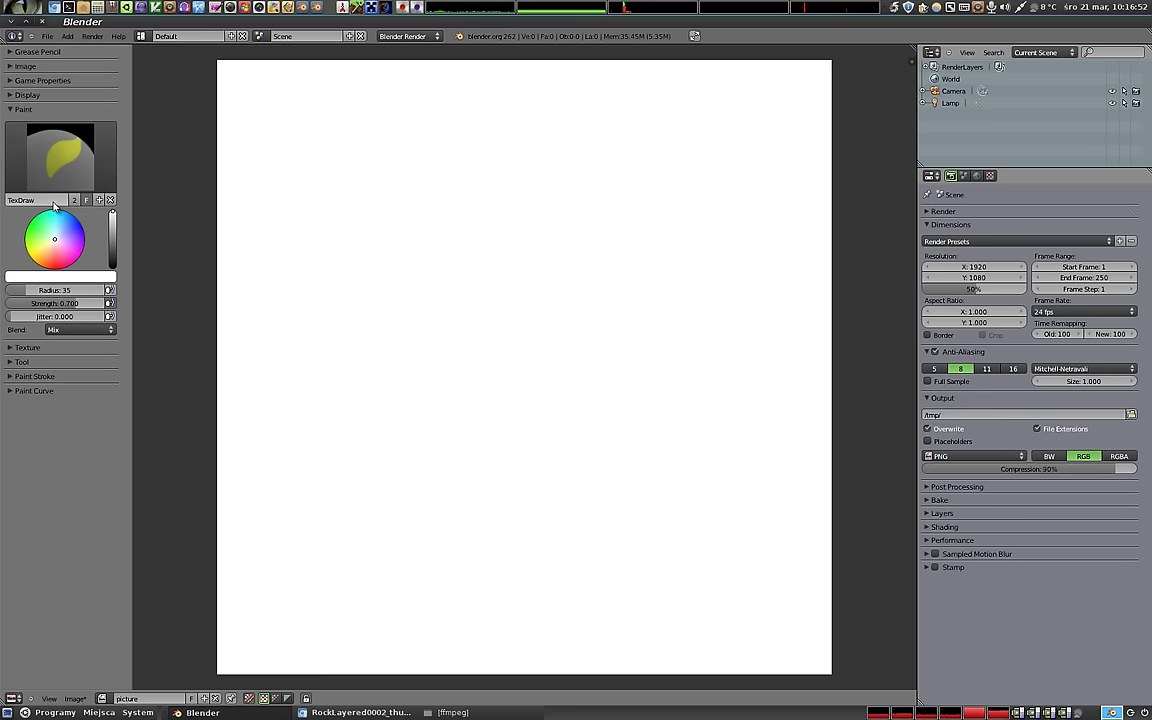
pyautogui.click(62, 158)
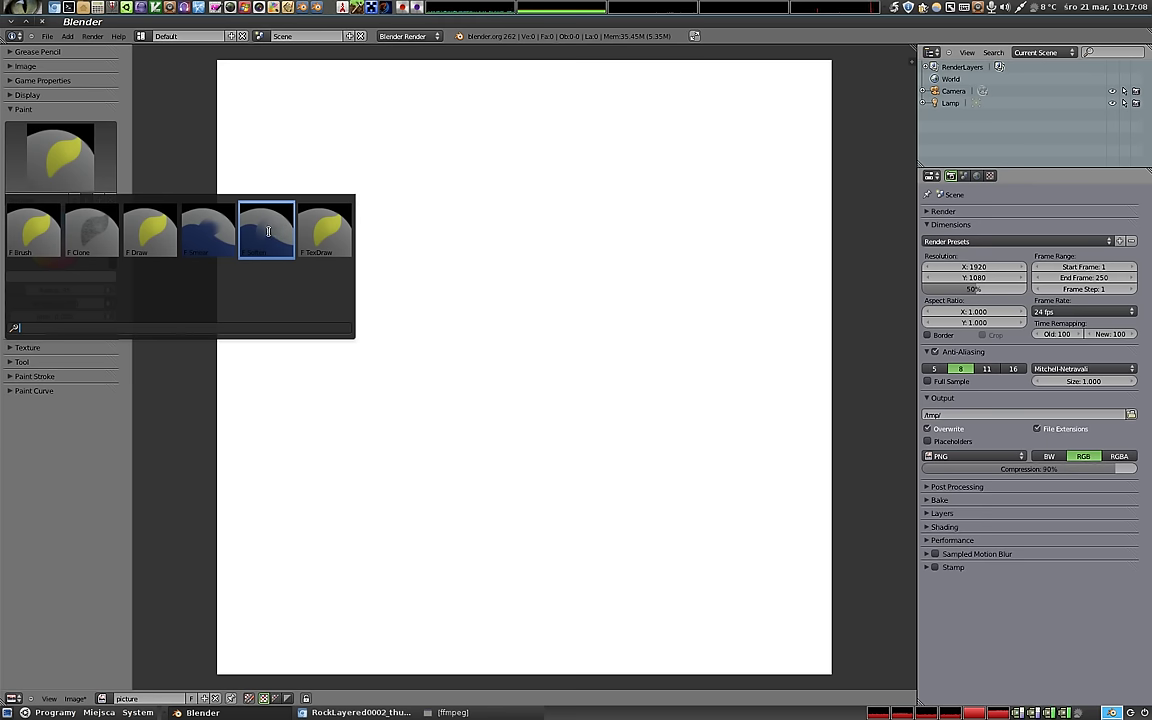
# With the plain Brush in black, paint a hook on the left and a zigzag.
pyautogui.click(31, 213)
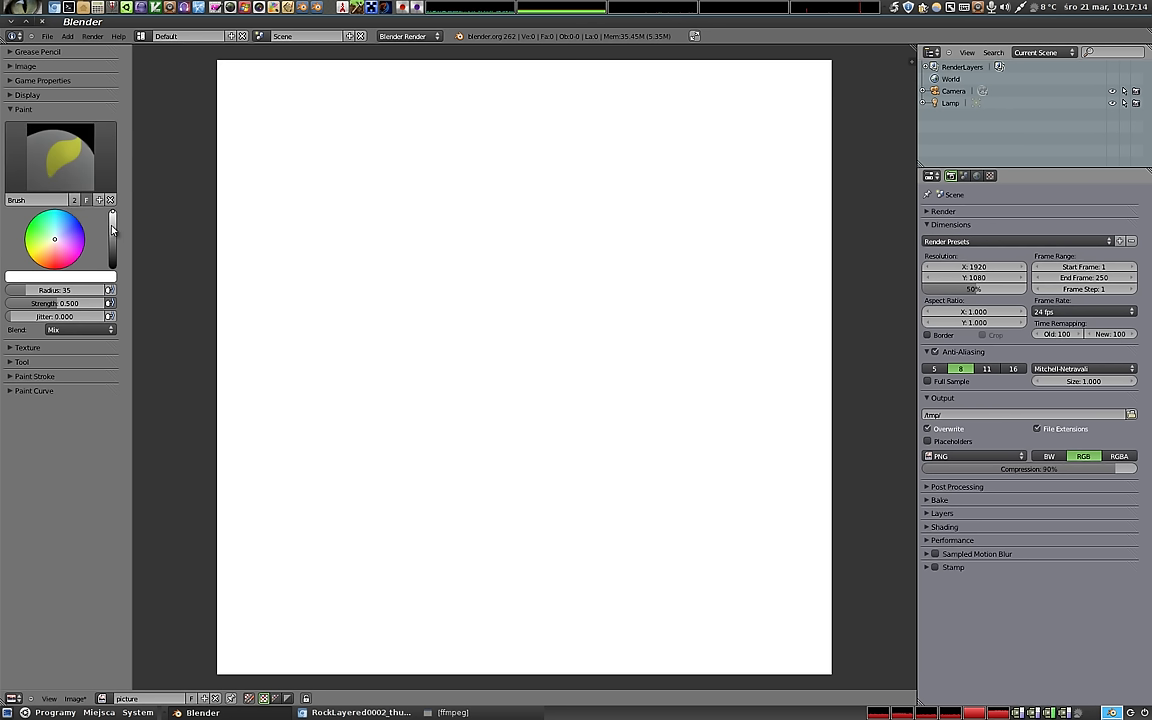
pyautogui.moveTo(112, 211); pyautogui.dragTo(112, 266)
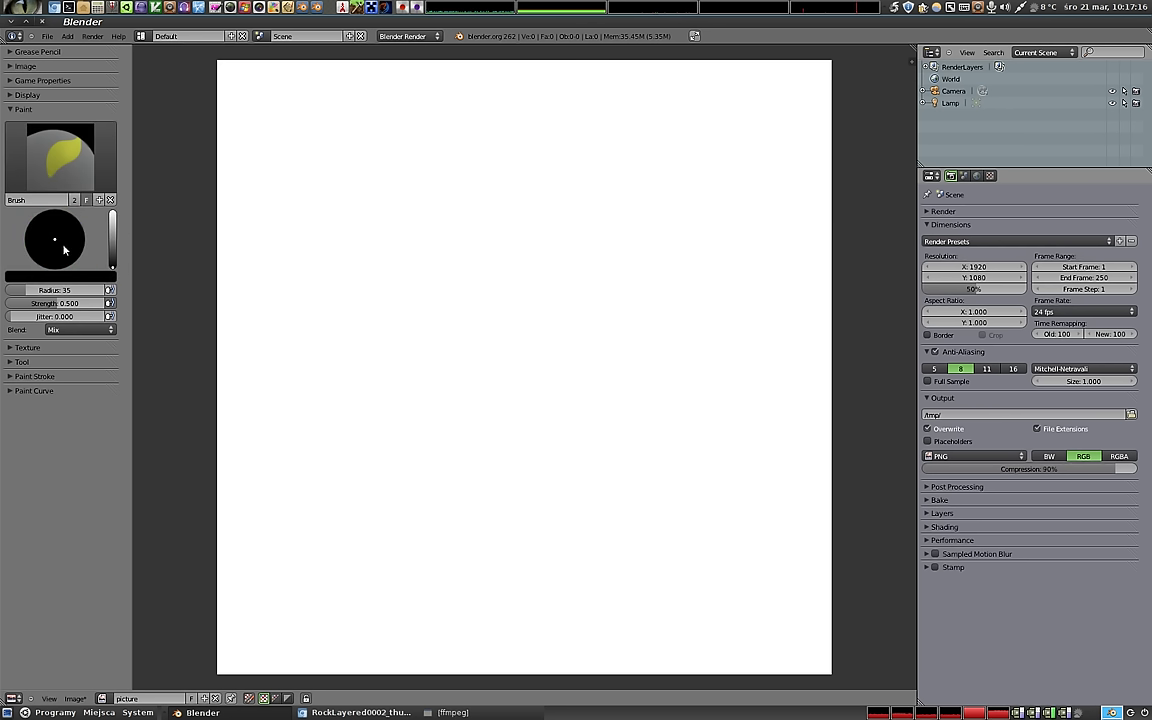
pyautogui.moveTo(278, 162)
pyautogui.mouseDown()
pyautogui.moveTo(406, 296)
pyautogui.moveTo(437, 154)
pyautogui.moveTo(388, 183)
pyautogui.mouseUp()
pyautogui.moveTo(702, 110)
pyautogui.mouseDown()
pyautogui.moveTo(674, 180)
pyautogui.moveTo(684, 426)
pyautogui.mouseUp()
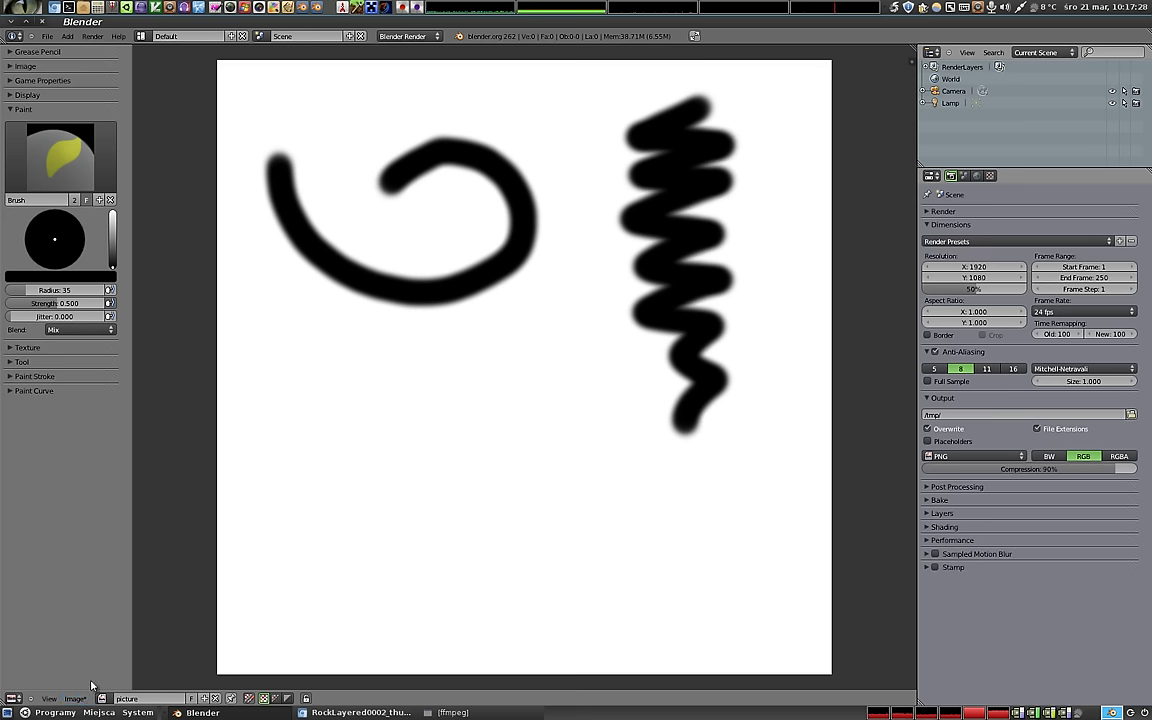
# Switch to blue and paint three curved strokes beneath the hook.
pyautogui.moveTo(113, 265); pyautogui.dragTo(113, 212)
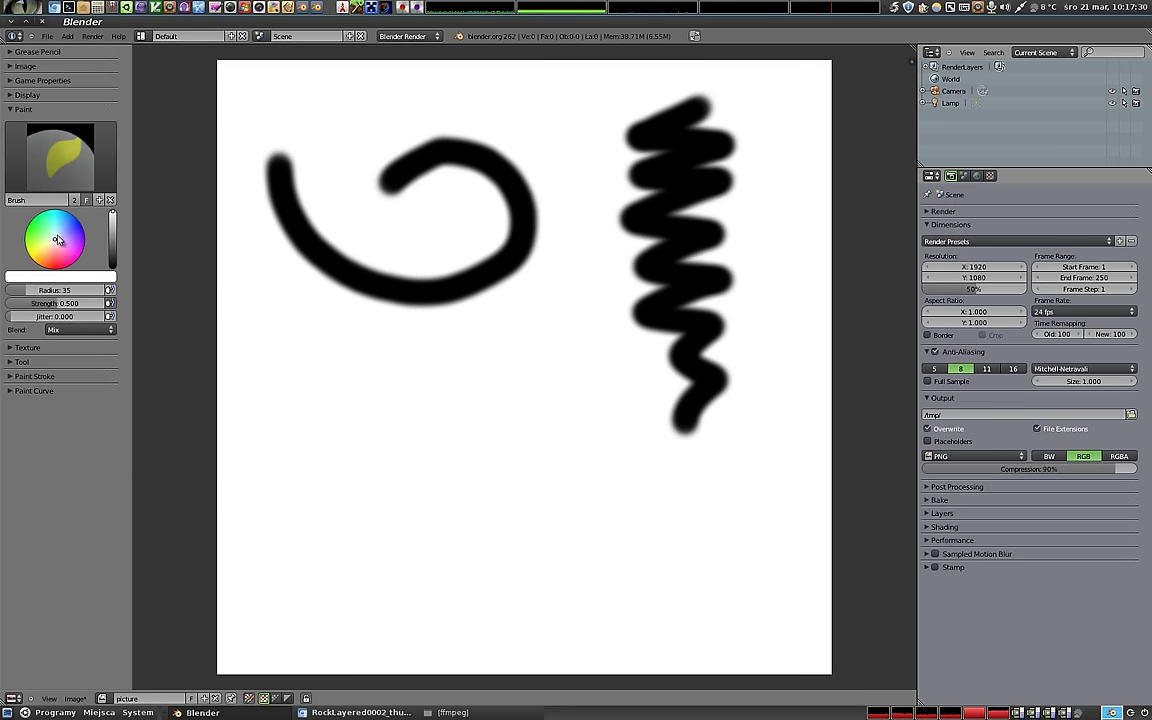
pyautogui.click(81, 224)
pyautogui.moveTo(267, 240); pyautogui.dragTo(483, 322)
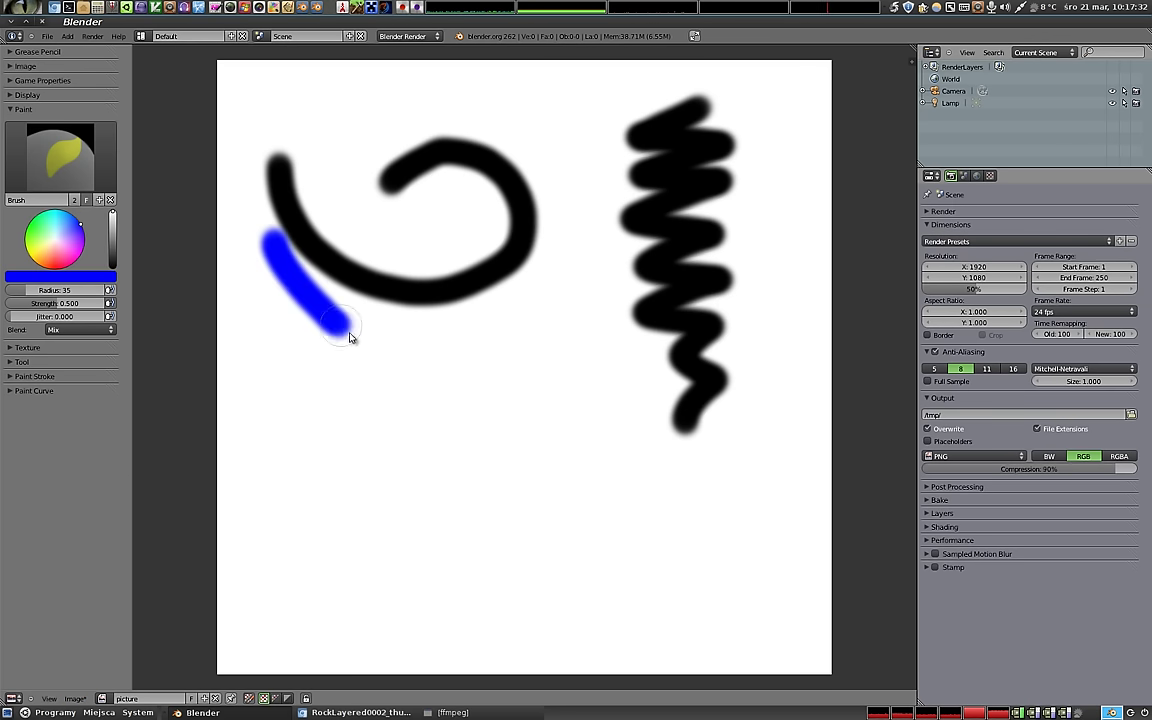
pyautogui.moveTo(270, 290); pyautogui.dragTo(455, 383)
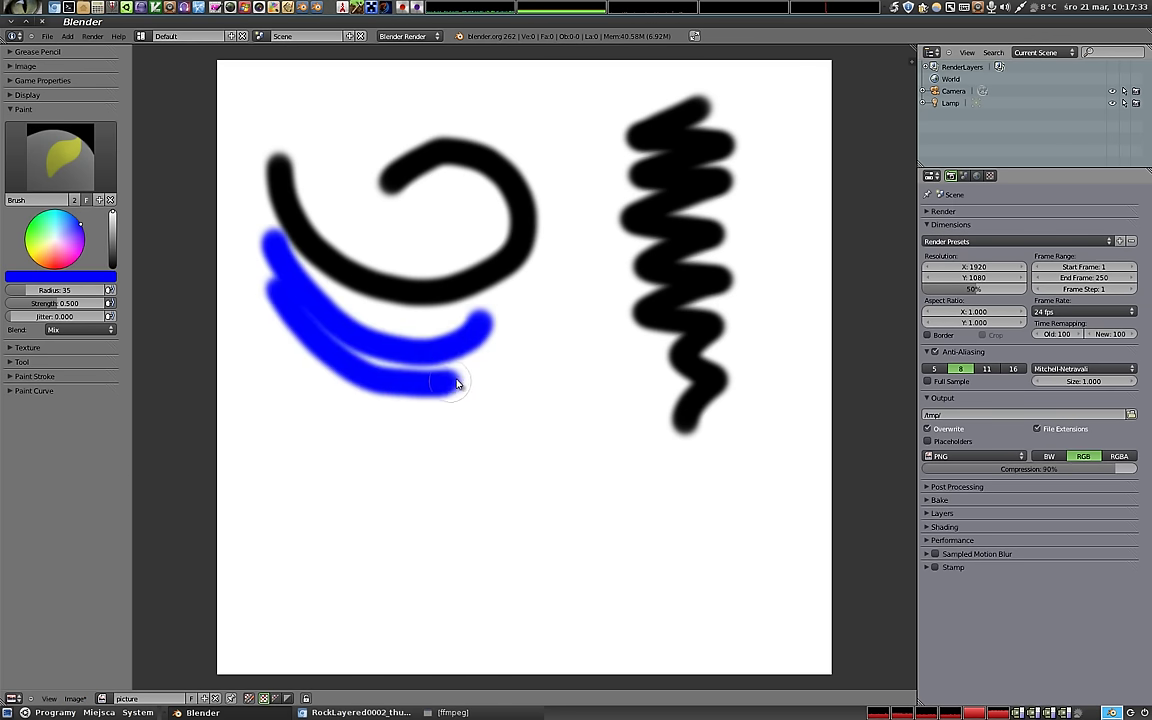
pyautogui.click(54, 279)
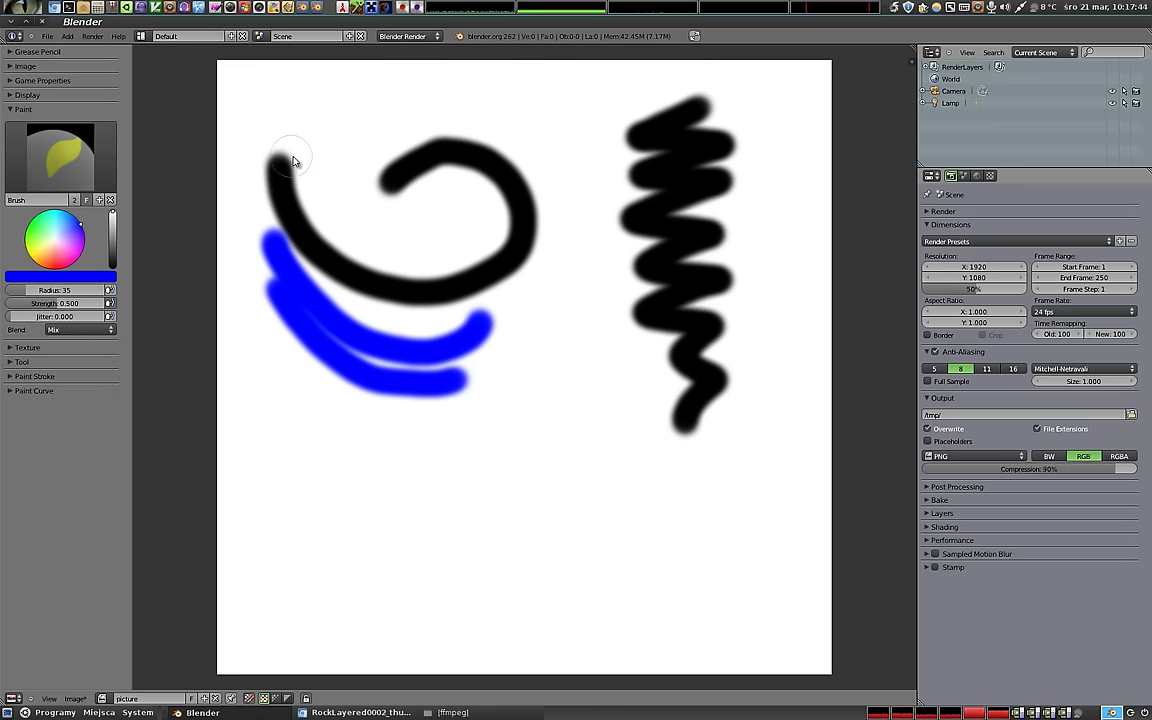
pyautogui.moveTo(281, 343)
pyautogui.mouseDown()
pyautogui.moveTo(355, 403)
pyautogui.moveTo(432, 414)
pyautogui.mouseUp()
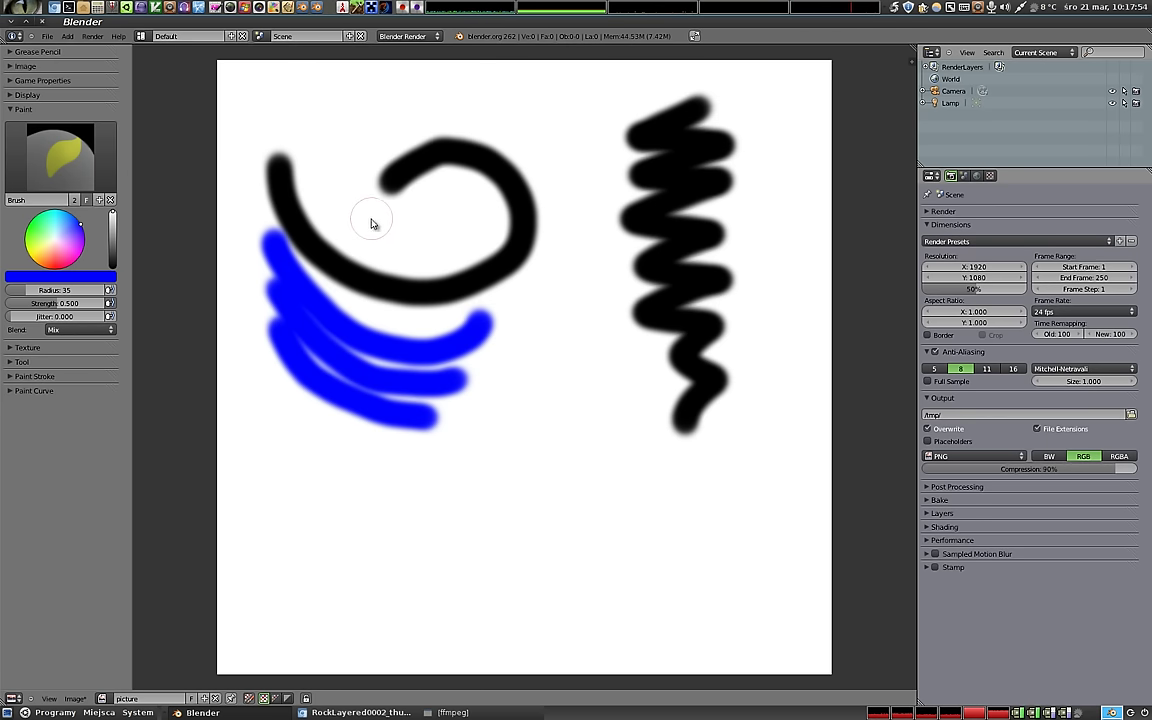
# Set brush blending to Add and paint a blue stroke over the lower black curve.
pyautogui.click(61, 332)
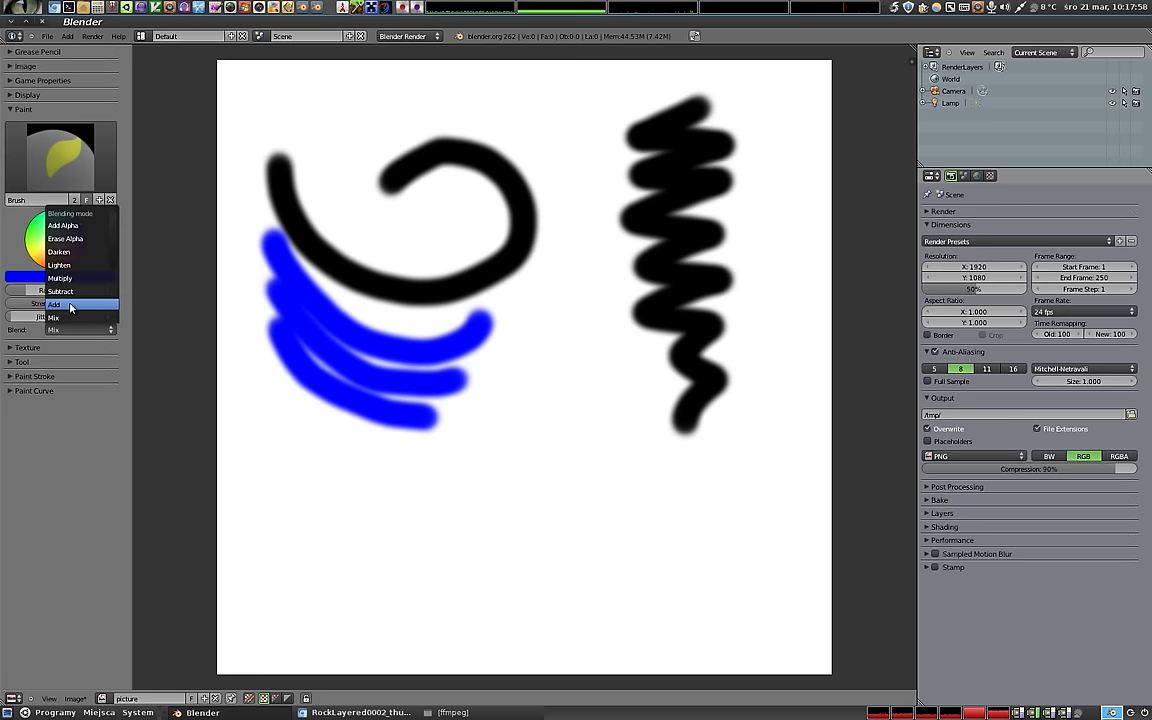
pyautogui.click(70, 306)
pyautogui.moveTo(354, 292)
pyautogui.mouseDown()
pyautogui.moveTo(442, 265)
pyautogui.moveTo(414, 316)
pyautogui.moveTo(292, 247)
pyautogui.moveTo(278, 160)
pyautogui.mouseUp()
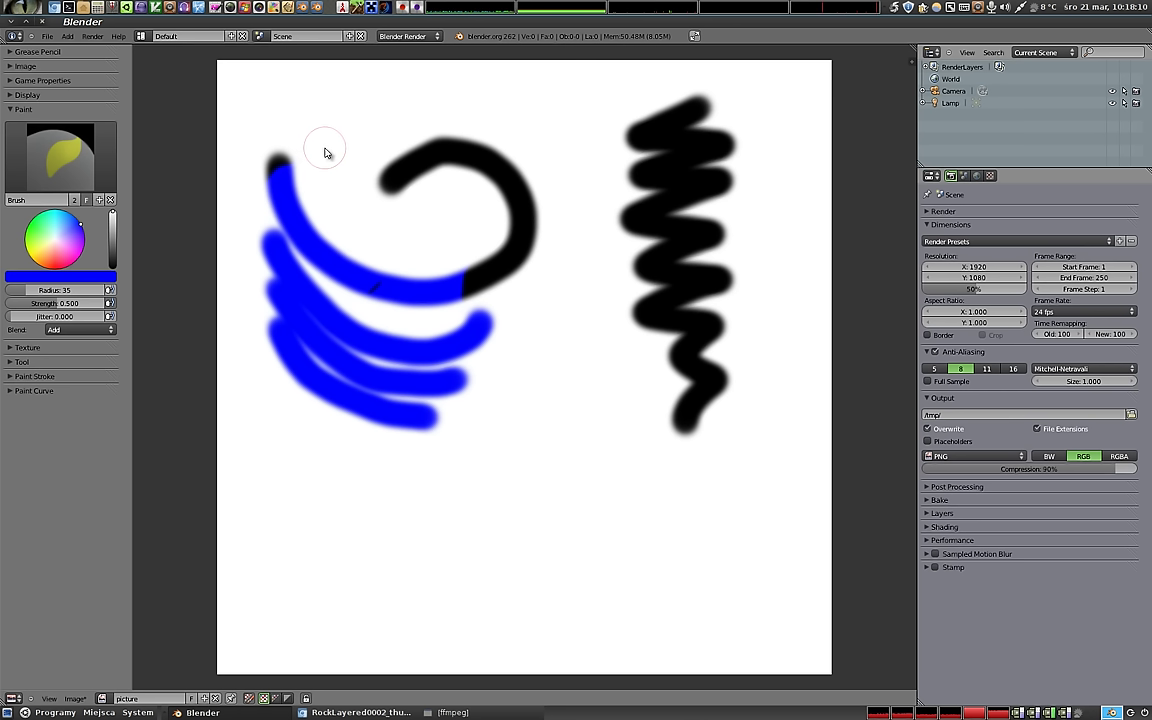
# Paint green and orange Add strokes over the curves, producing cyan and yellow patches.
pyautogui.click(30, 222)
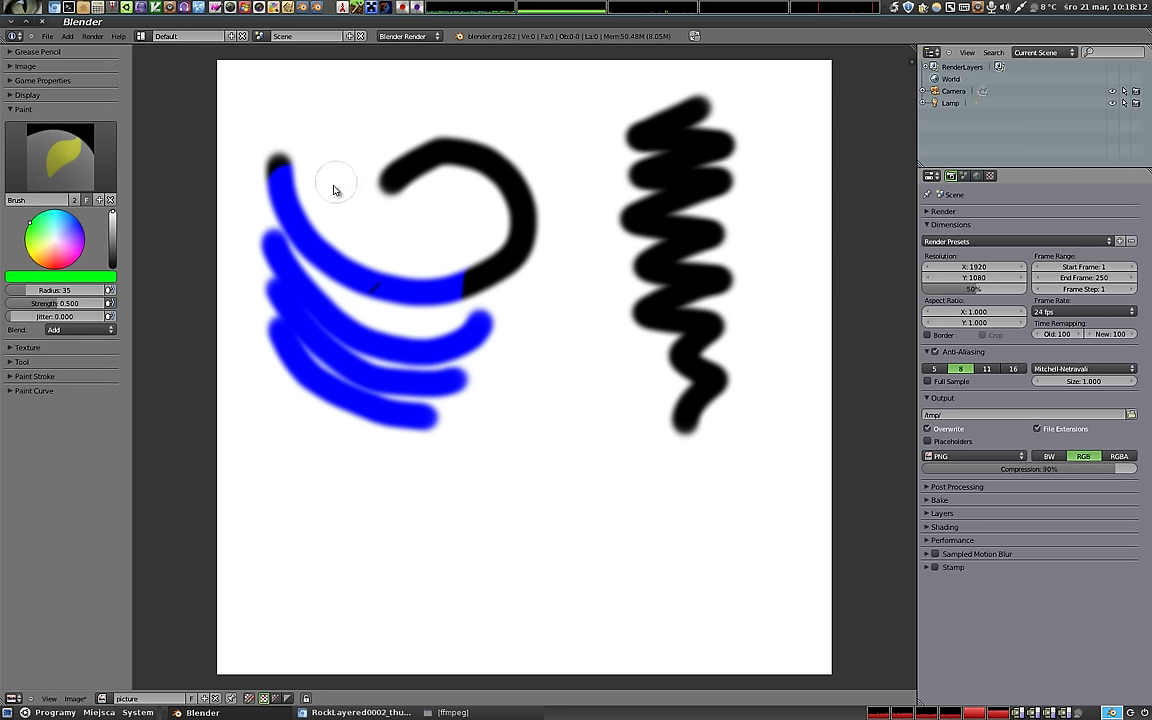
pyautogui.moveTo(300, 230); pyautogui.dragTo(305, 189)
pyautogui.moveTo(395, 178)
pyautogui.mouseDown()
pyautogui.moveTo(437, 187)
pyautogui.moveTo(404, 121)
pyautogui.moveTo(424, 126)
pyautogui.mouseUp()
pyautogui.moveTo(447, 224); pyautogui.dragTo(404, 130)
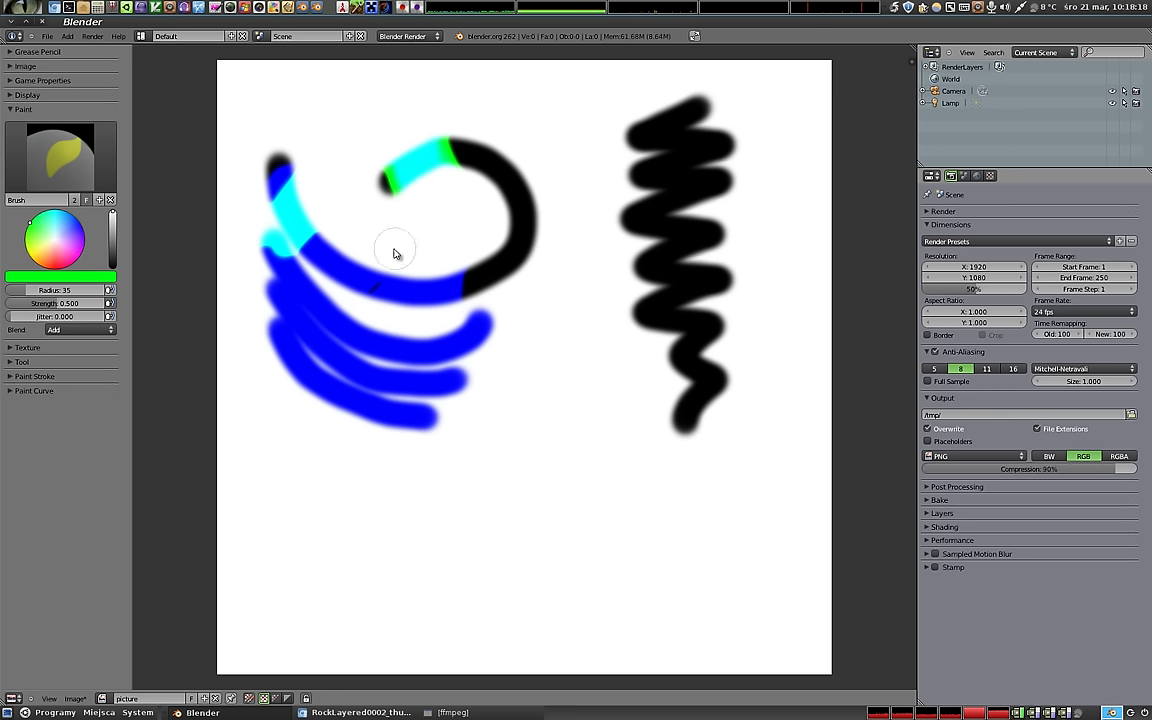
pyautogui.moveTo(47, 249); pyautogui.dragTo(33, 261)
pyautogui.moveTo(294, 206)
pyautogui.mouseDown()
pyautogui.moveTo(303, 265)
pyautogui.moveTo(356, 240)
pyautogui.moveTo(378, 252)
pyautogui.moveTo(381, 273)
pyautogui.moveTo(342, 288)
pyautogui.moveTo(326, 262)
pyautogui.mouseUp()
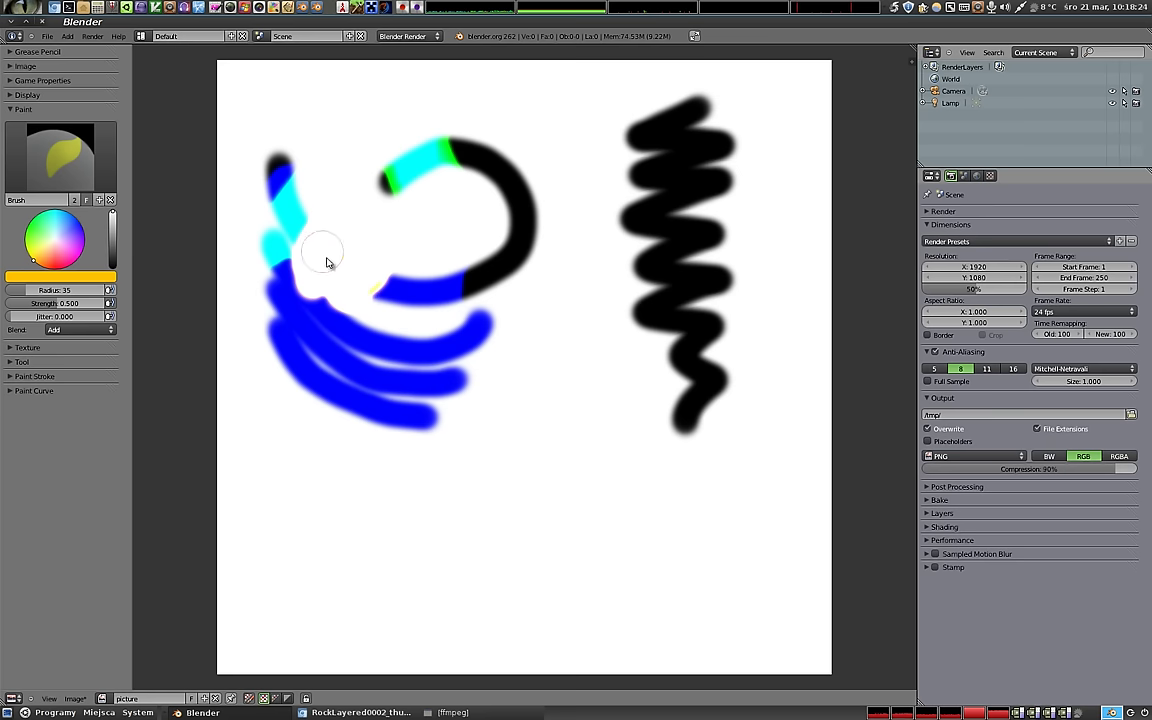
pyautogui.moveTo(512, 218)
pyautogui.mouseDown()
pyautogui.moveTo(526, 246)
pyautogui.moveTo(478, 280)
pyautogui.mouseUp()
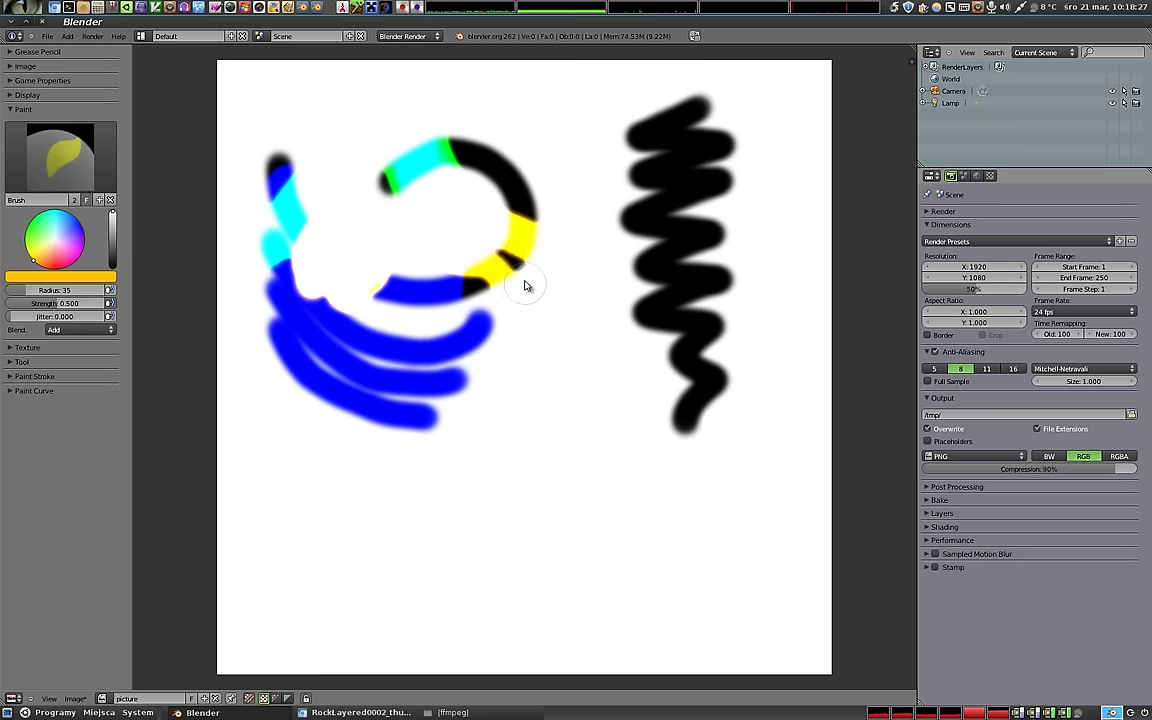
# In Subtract blending, paint green strokes across the top, the right arc and the zigzag.
pyautogui.click(72, 328)
pyautogui.click(76, 296)
pyautogui.moveTo(45, 214); pyautogui.dragTo(29, 222)
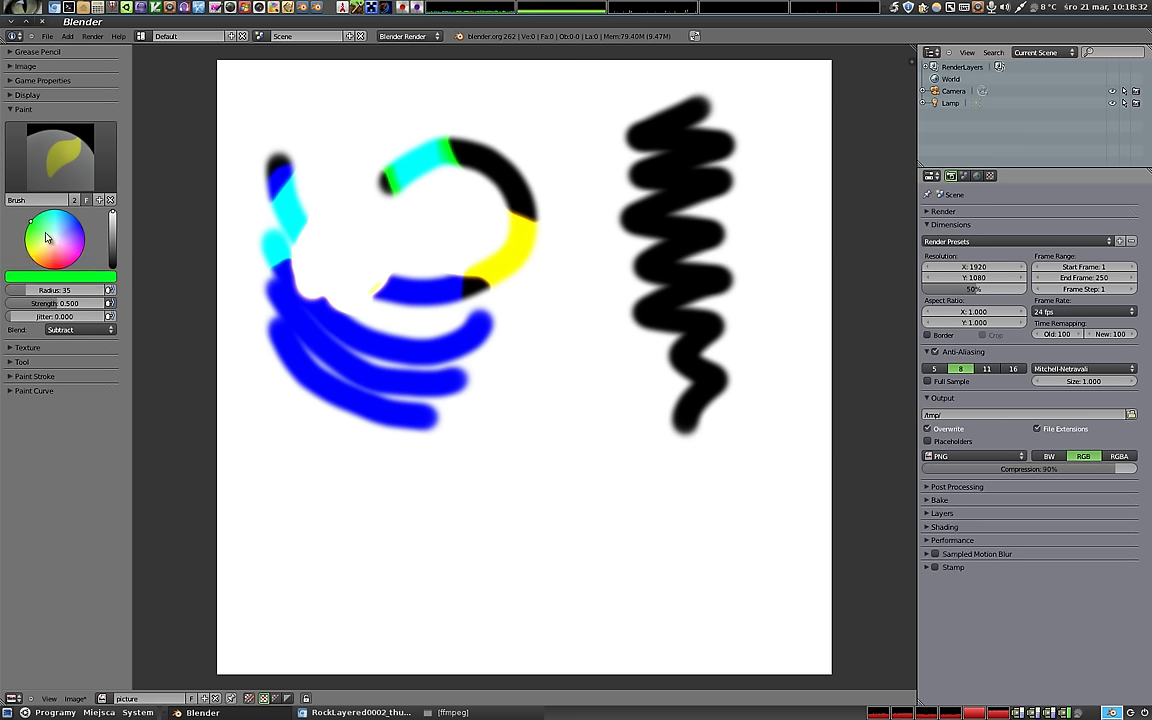
pyautogui.moveTo(320, 105)
pyautogui.mouseDown()
pyautogui.moveTo(340, 162)
pyautogui.moveTo(463, 108)
pyautogui.moveTo(340, 160)
pyautogui.moveTo(358, 126)
pyautogui.mouseUp()
pyautogui.moveTo(540, 163); pyautogui.dragTo(523, 242)
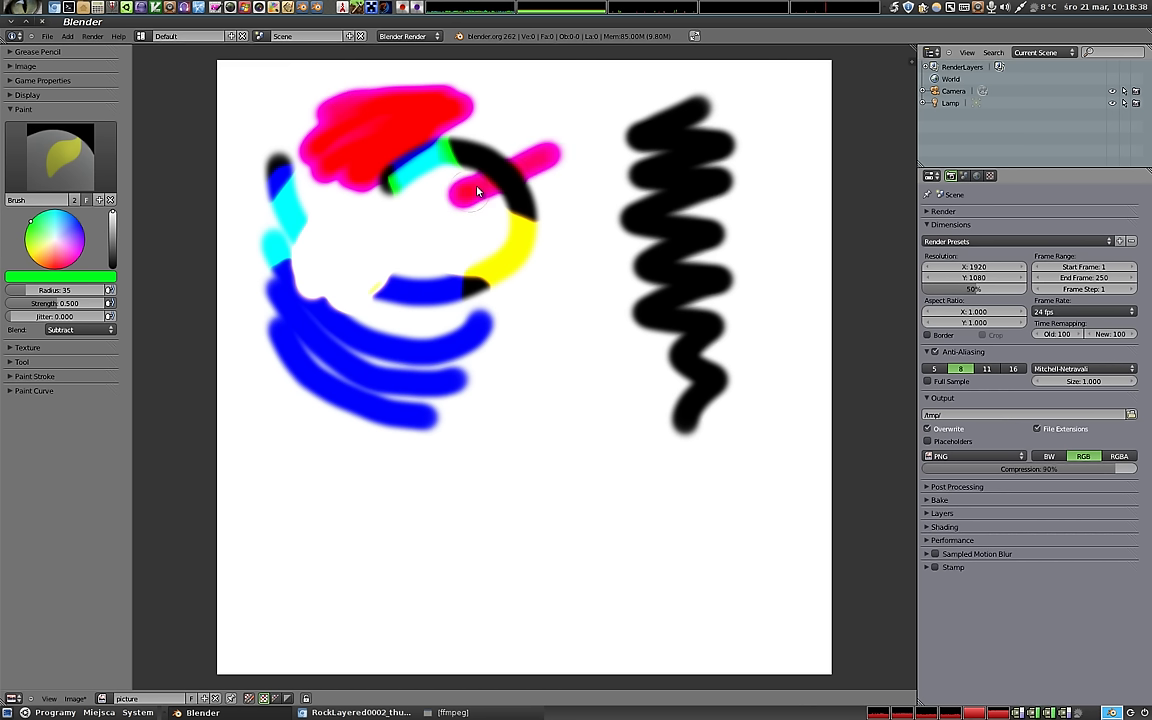
pyautogui.moveTo(683, 167); pyautogui.dragTo(686, 193)
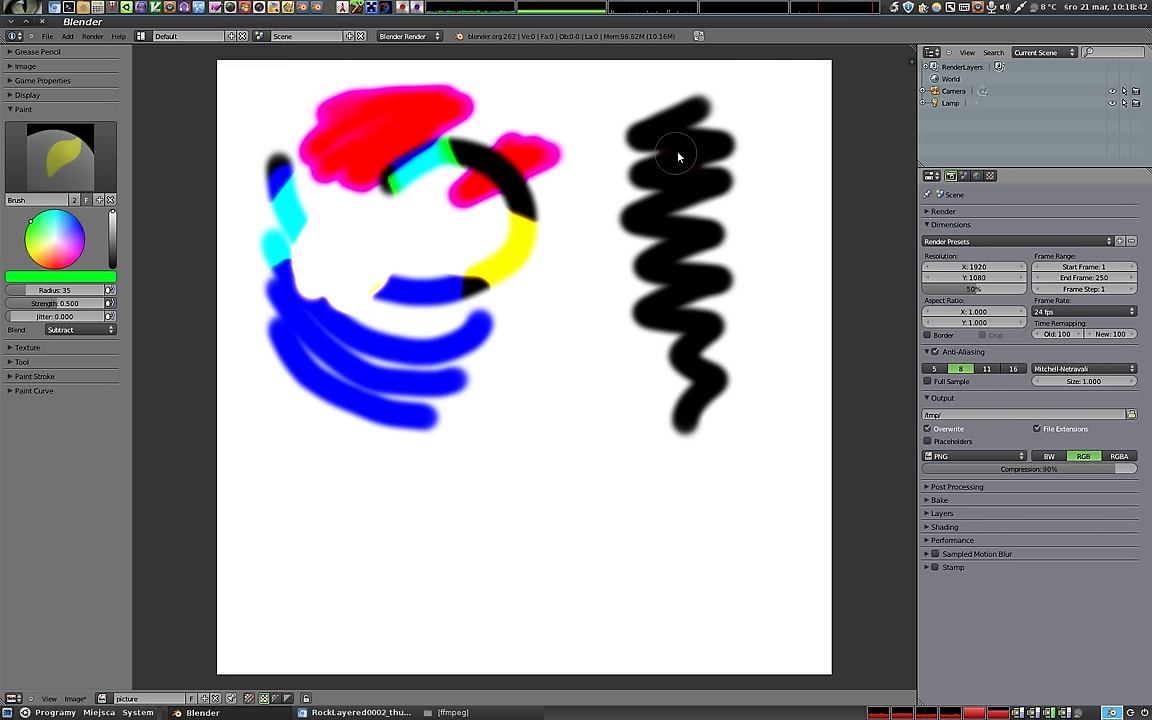
# Switch to Multiply blending and paint a green spiral loop across the canvas.
pyautogui.click(78, 329)
pyautogui.click(72, 278)
pyautogui.moveTo(324, 301)
pyautogui.mouseDown()
pyautogui.moveTo(309, 288)
pyautogui.moveTo(441, 148)
pyautogui.mouseUp()
# Switch to Lighten blending and paint green over the red area and black zigzag.
pyautogui.click(78, 329)
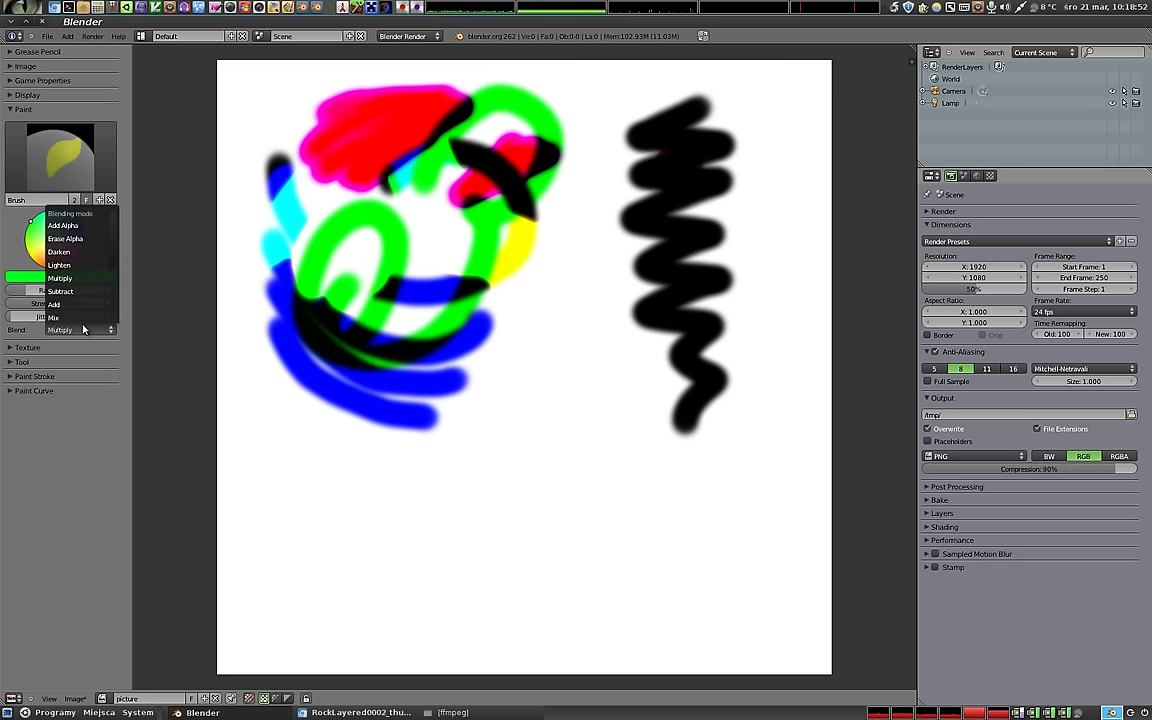
pyautogui.click(60, 265)
pyautogui.moveTo(411, 150); pyautogui.dragTo(495, 190)
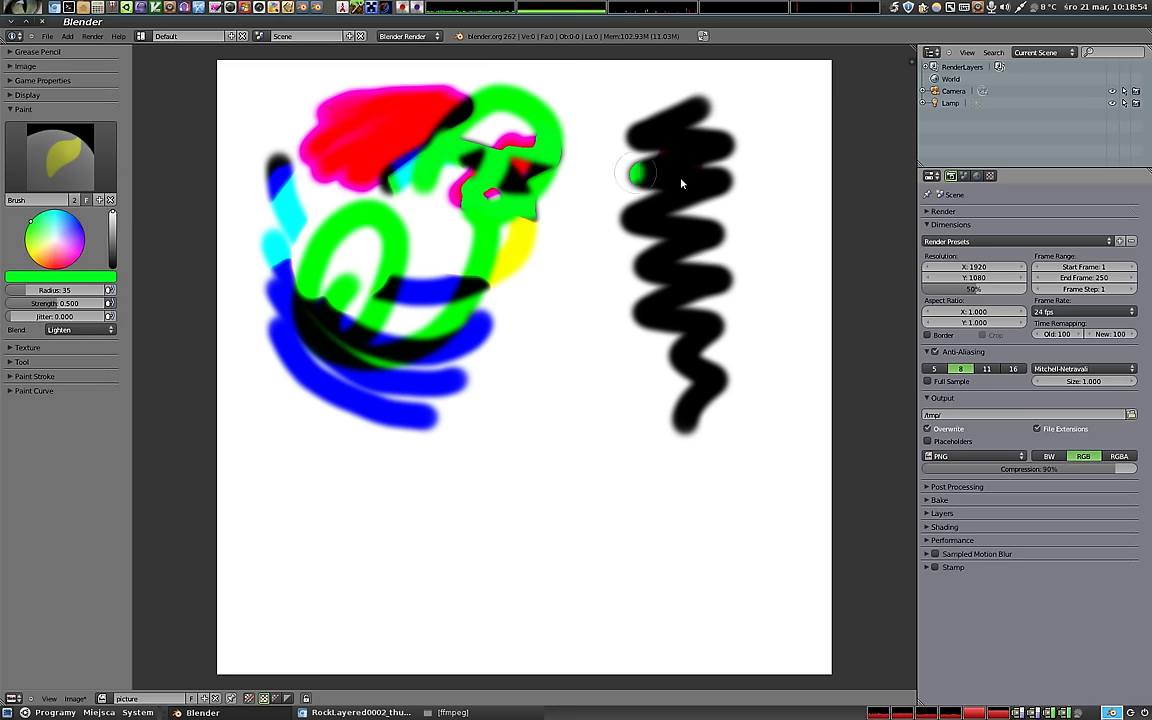
pyautogui.moveTo(690, 115); pyautogui.dragTo(645, 320)
pyautogui.moveTo(655, 399)
pyautogui.mouseDown()
pyautogui.moveTo(690, 200)
pyautogui.moveTo(718, 130)
pyautogui.mouseUp()
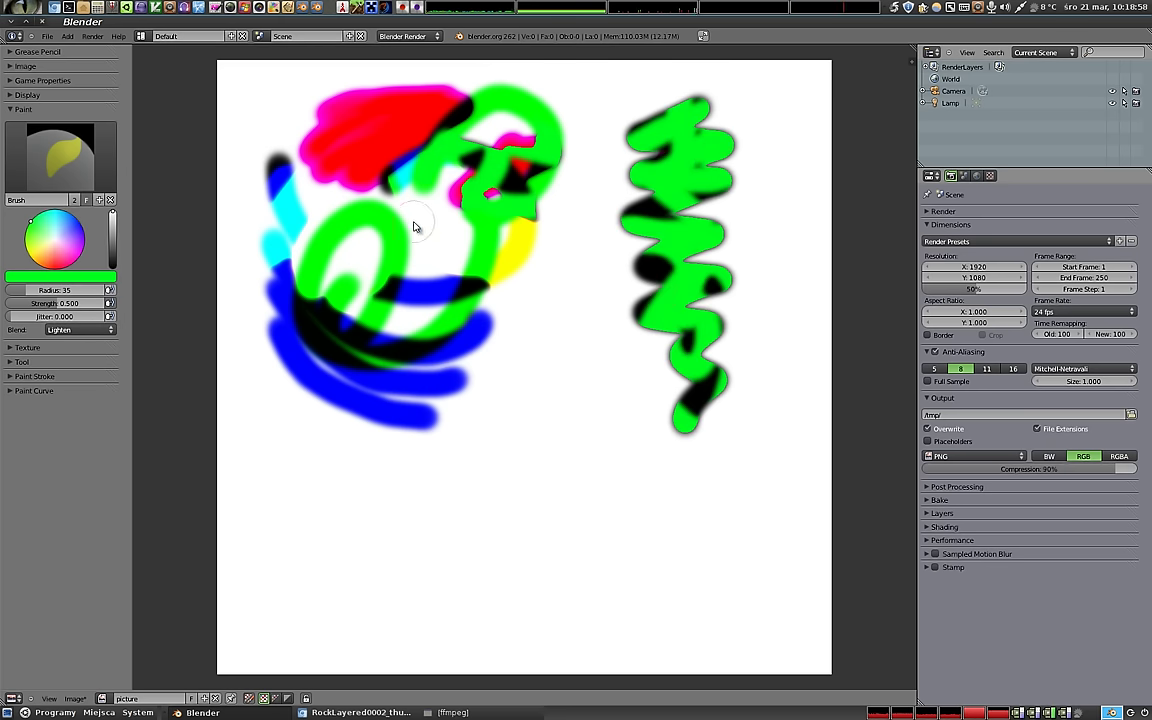
pyautogui.moveTo(358, 120); pyautogui.dragTo(433, 129)
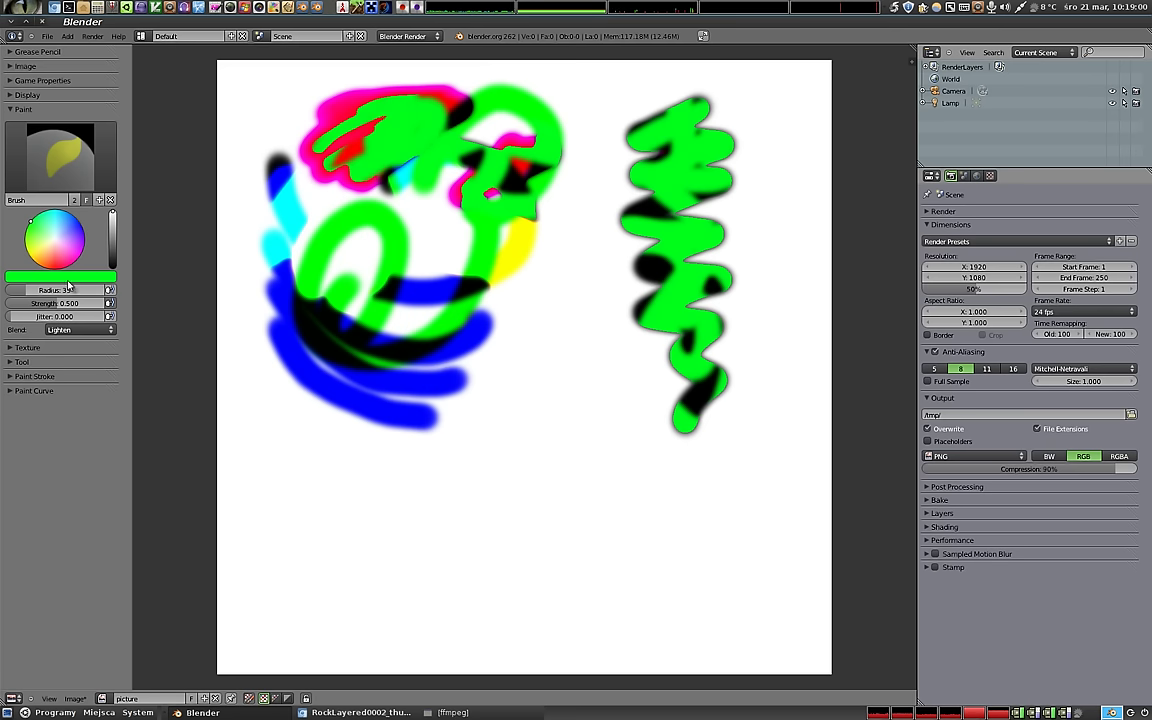
pyautogui.click(78, 329)
# Pick a greyish-green colour, set Mix blending, and paint a large blob on the left.
pyautogui.click(60, 243)
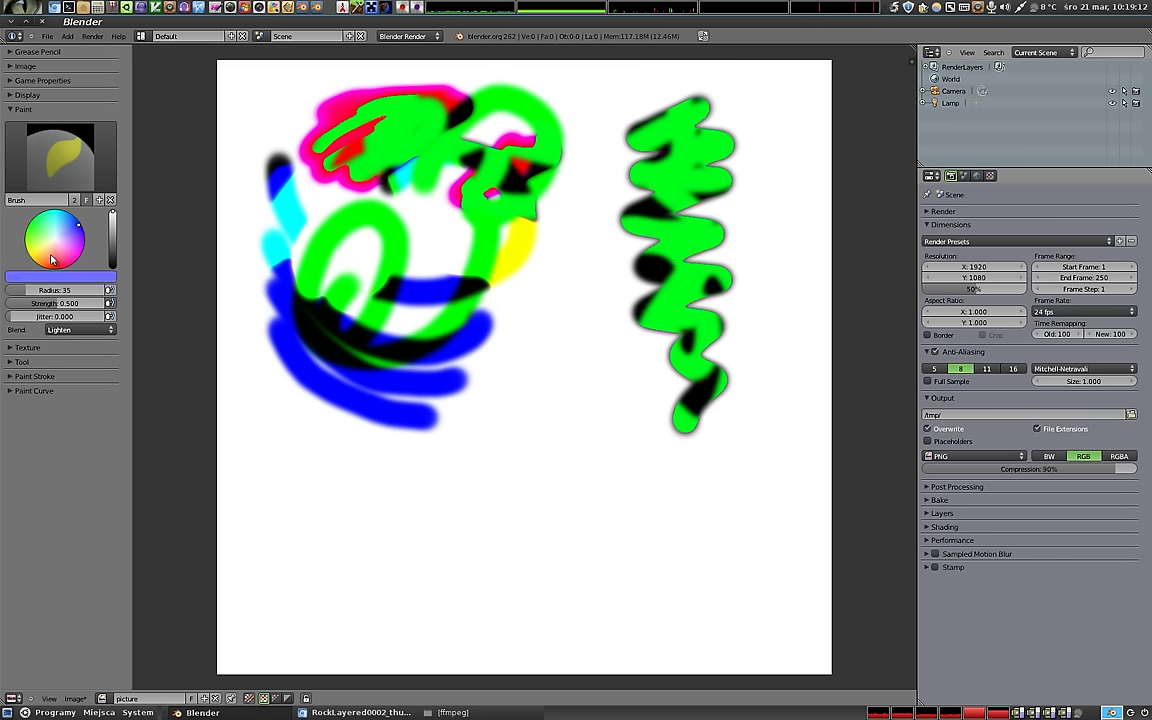
pyautogui.click(54, 236)
pyautogui.click(112, 235)
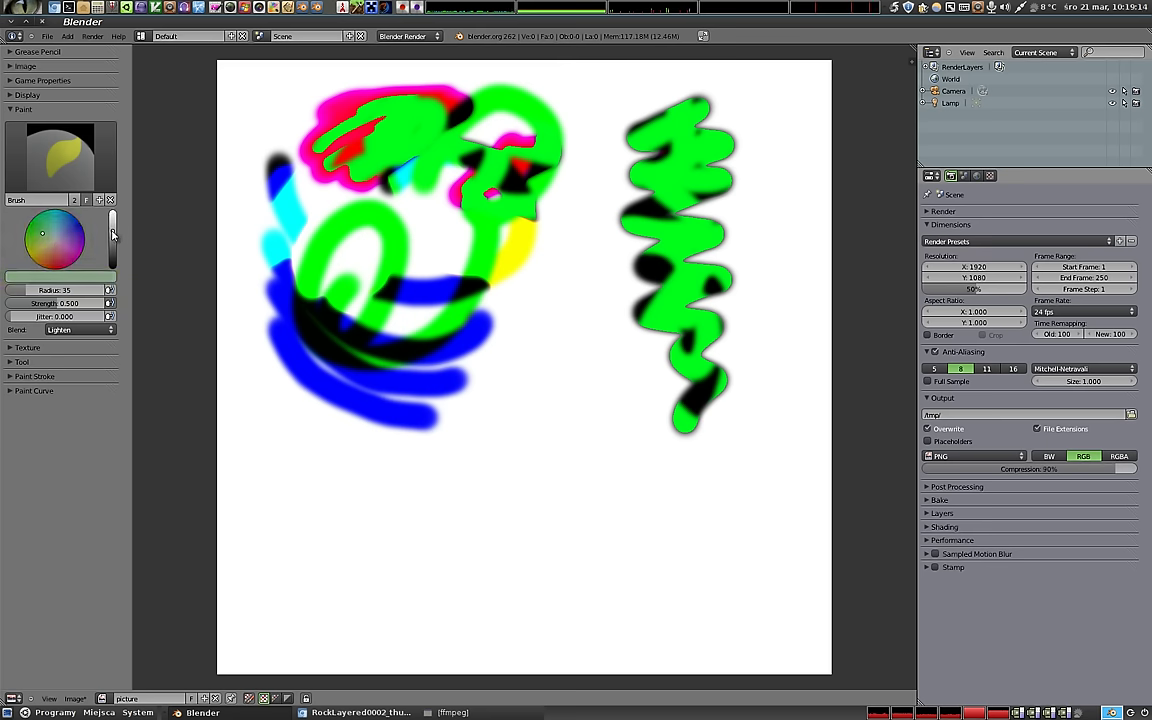
pyautogui.click(110, 328)
pyautogui.click(63, 294)
pyautogui.moveTo(300, 240)
pyautogui.mouseDown()
pyautogui.moveTo(425, 245)
pyautogui.moveTo(351, 221)
pyautogui.moveTo(285, 260)
pyautogui.mouseUp()
pyautogui.moveTo(40, 316); pyautogui.dragTo(72, 310)
# Paint grey-green strokes and thin lines below the blue ones, plus a smiley shape.
pyautogui.moveTo(290, 400); pyautogui.dragTo(437, 504)
pyautogui.moveTo(351, 420); pyautogui.dragTo(490, 482)
pyautogui.moveTo(45, 290); pyautogui.dragTo(14, 290)
pyautogui.moveTo(375, 401); pyautogui.dragTo(625, 488)
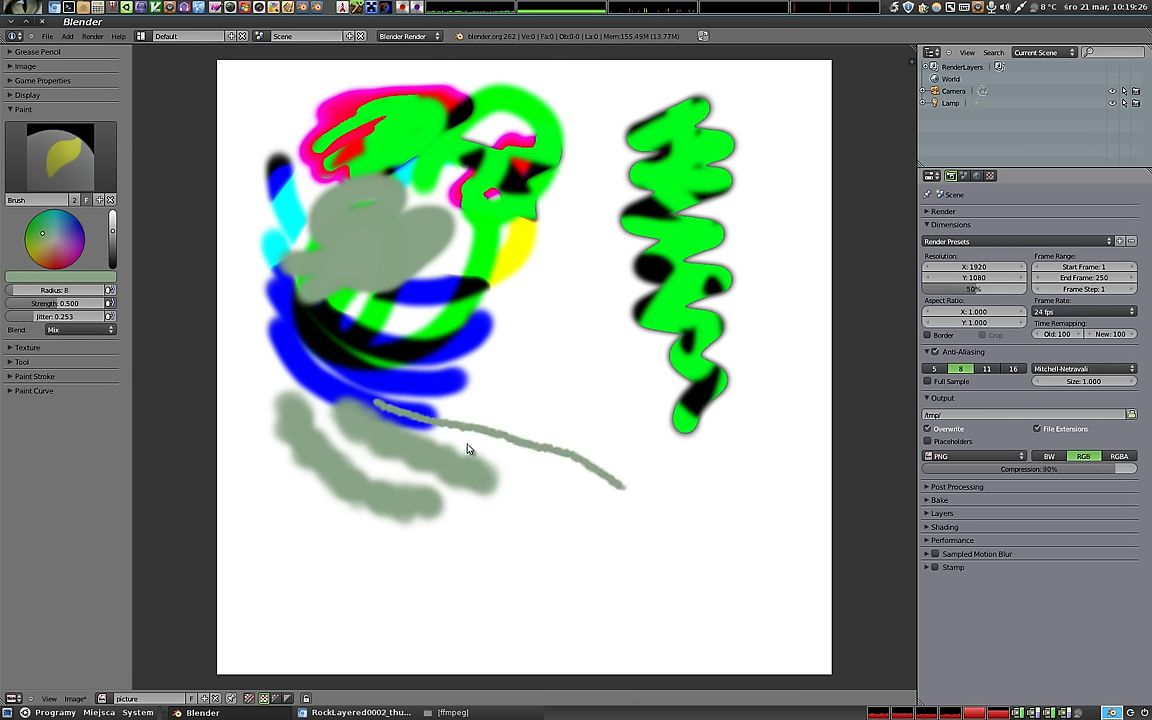
pyautogui.moveTo(467, 449); pyautogui.dragTo(577, 494)
pyautogui.moveTo(58, 303)
pyautogui.mouseDown()
pyautogui.moveTo(80, 304)
pyautogui.moveTo(73, 322)
pyautogui.moveTo(82, 320)
pyautogui.moveTo(62, 320)
pyautogui.mouseUp()
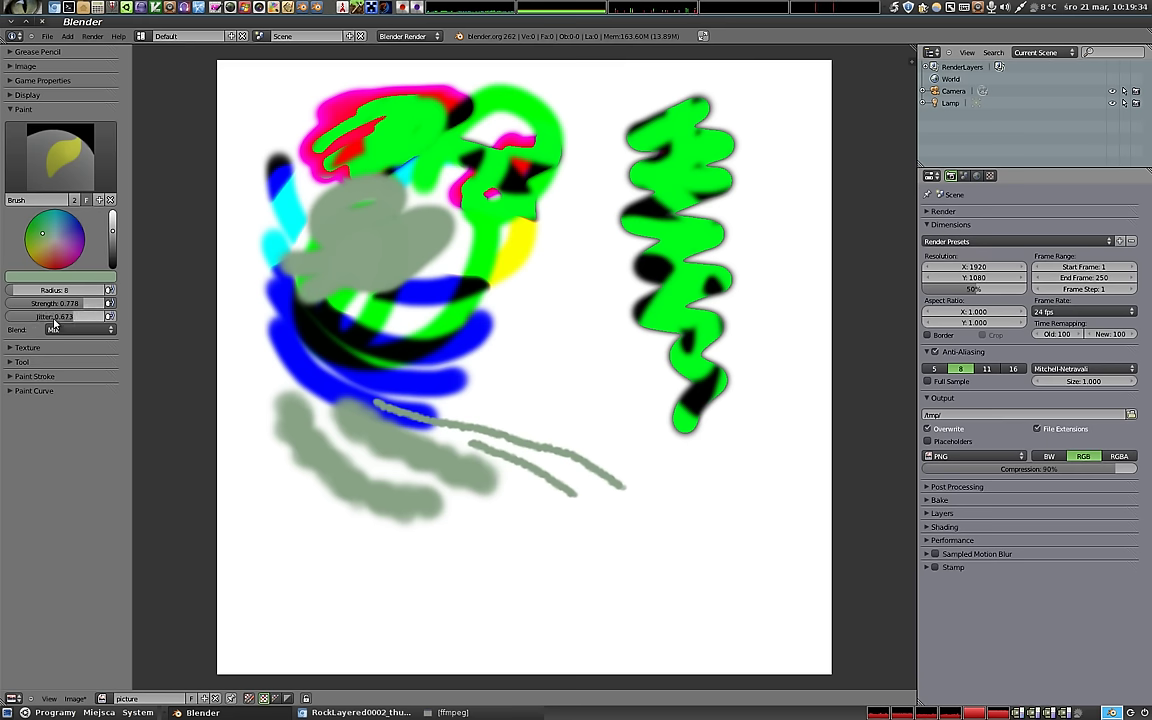
pyautogui.moveTo(519, 353)
pyautogui.mouseDown()
pyautogui.moveTo(607, 313)
pyautogui.moveTo(562, 262)
pyautogui.mouseUp()
pyautogui.moveTo(575, 330)
pyautogui.mouseDown()
pyautogui.moveTo(585, 250)
pyautogui.moveTo(513, 300)
pyautogui.moveTo(555, 301)
pyautogui.mouseUp()
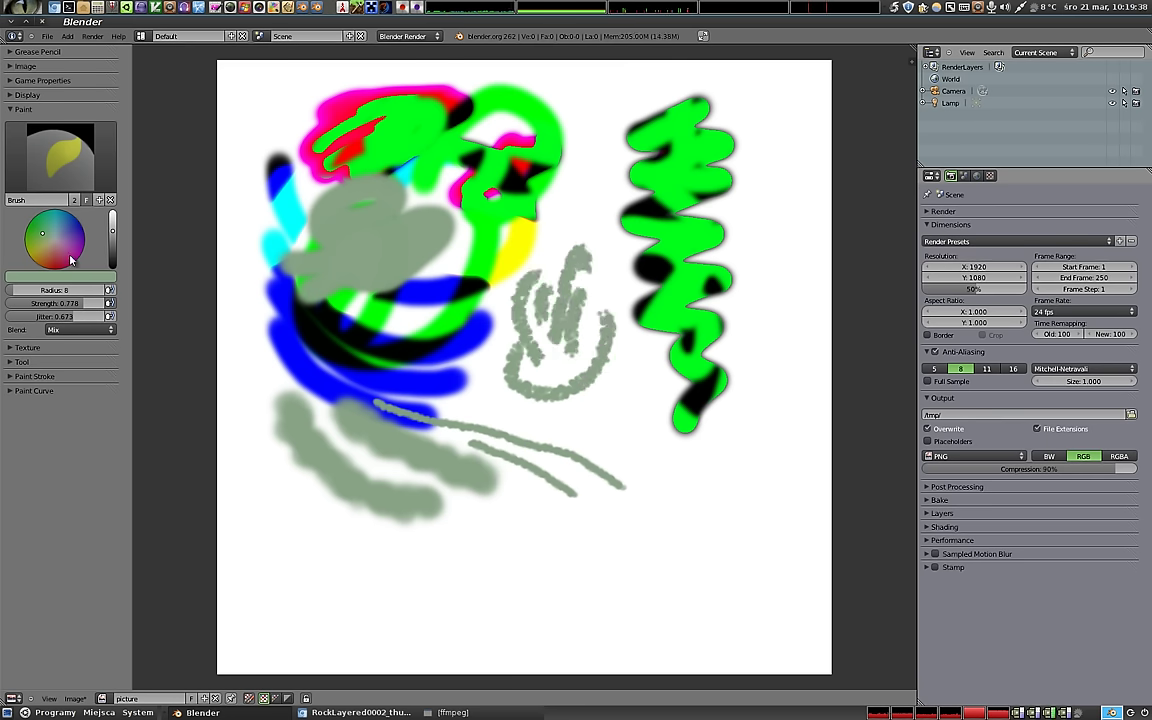
# Draw thin lines at radius 1 with jitter 1.000, then wide dotted dabs at radius 26.
pyautogui.moveTo(45, 290); pyautogui.dragTo(10, 302)
pyautogui.moveTo(264, 355); pyautogui.dragTo(257, 424)
pyautogui.moveTo(72, 316); pyautogui.dragTo(116, 316)
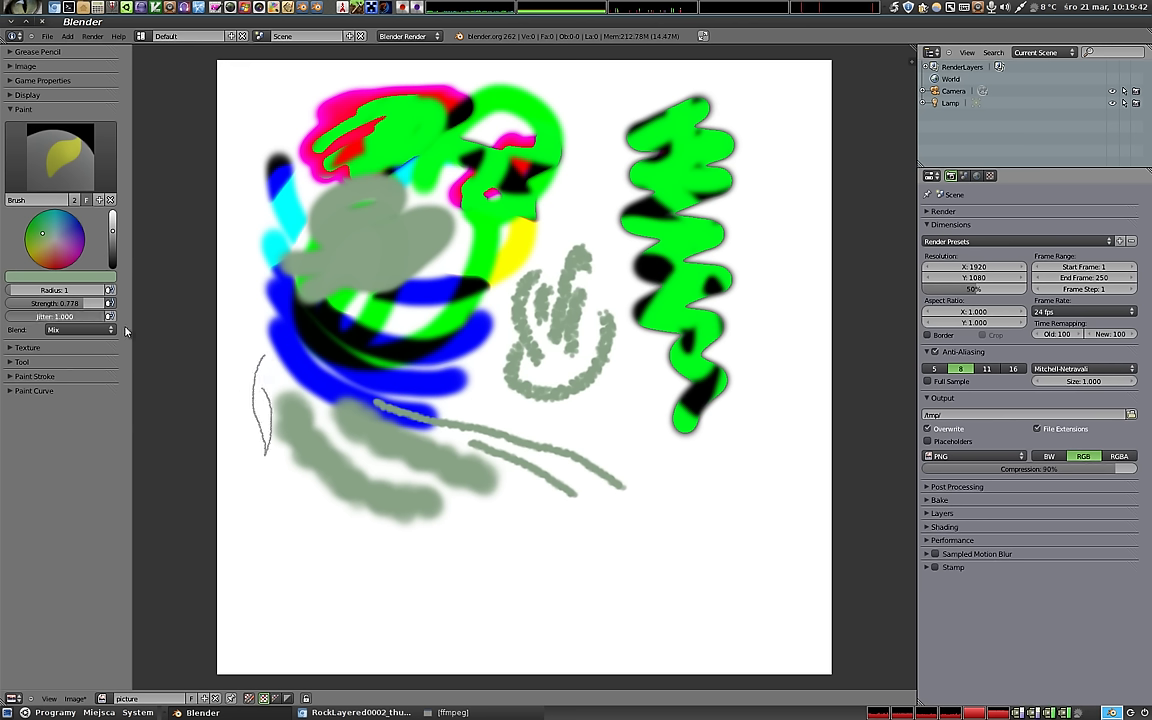
pyautogui.moveTo(482, 408); pyautogui.dragTo(493, 369)
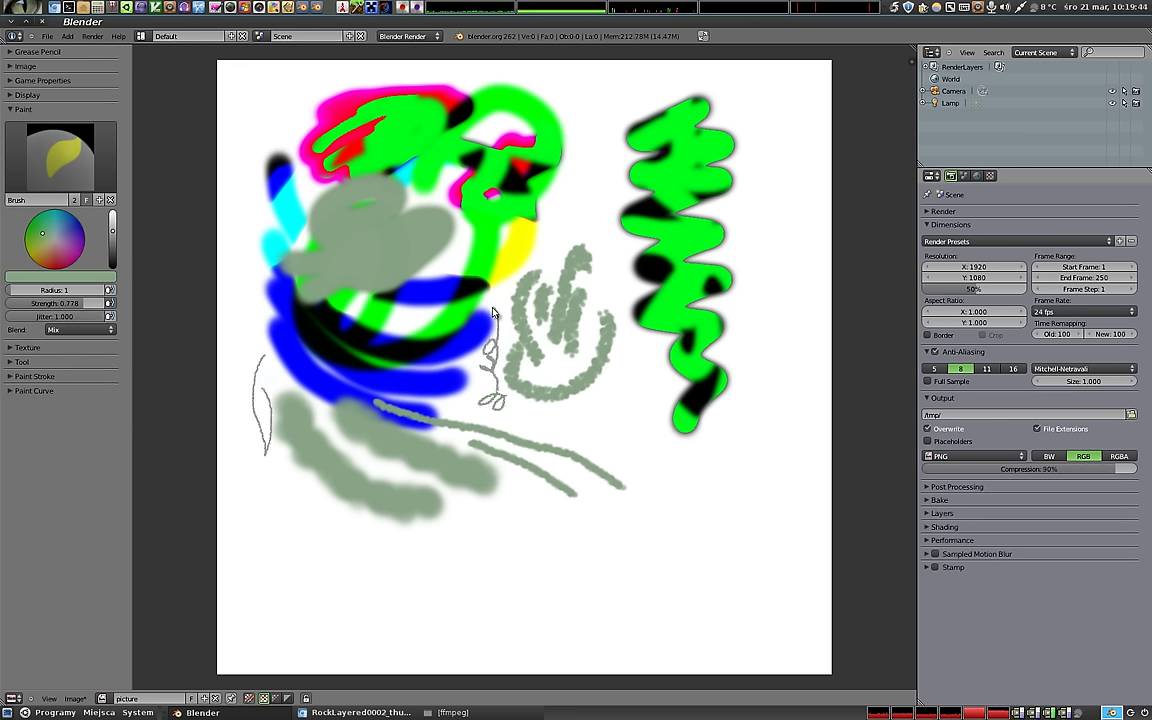
pyautogui.moveTo(58, 290); pyautogui.dragTo(90, 290)
pyautogui.moveTo(575, 265); pyautogui.dragTo(560, 165)
pyautogui.moveTo(50, 290); pyautogui.dragTo(9, 293)
pyautogui.moveTo(571, 384); pyautogui.dragTo(540, 365)
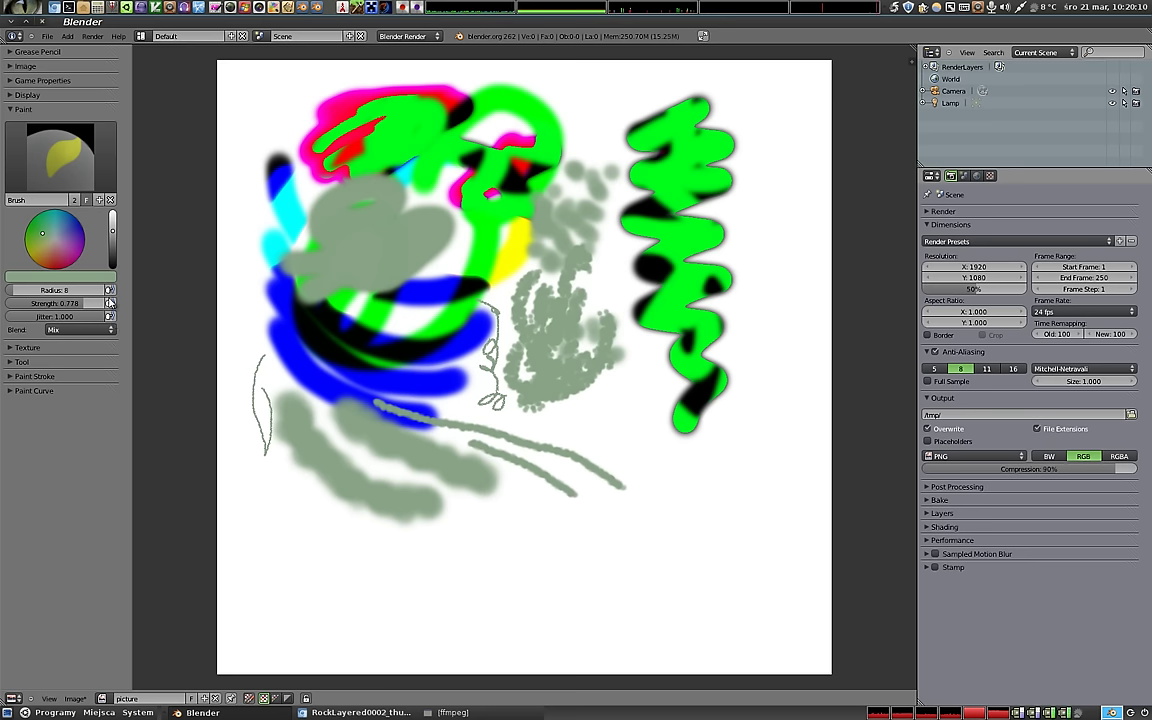
# Switch to the Draw brush, enlarge its radius to 104, and paint a soft white blob.
pyautogui.click(53, 155)
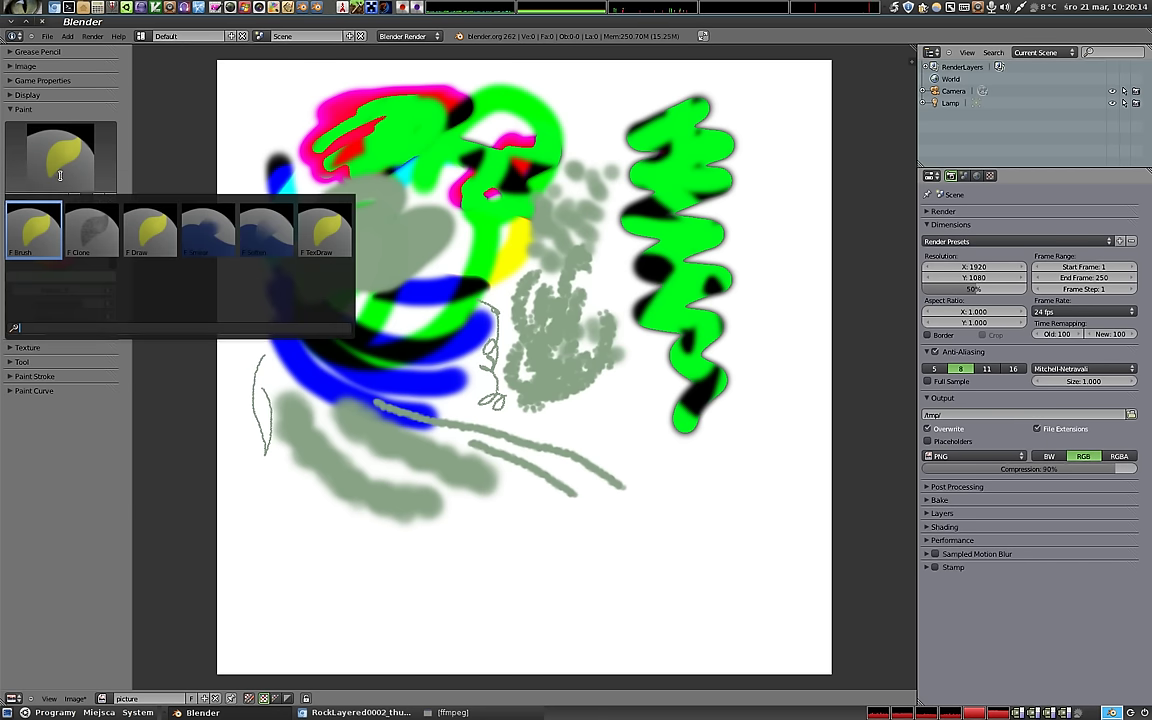
pyautogui.click(140, 215)
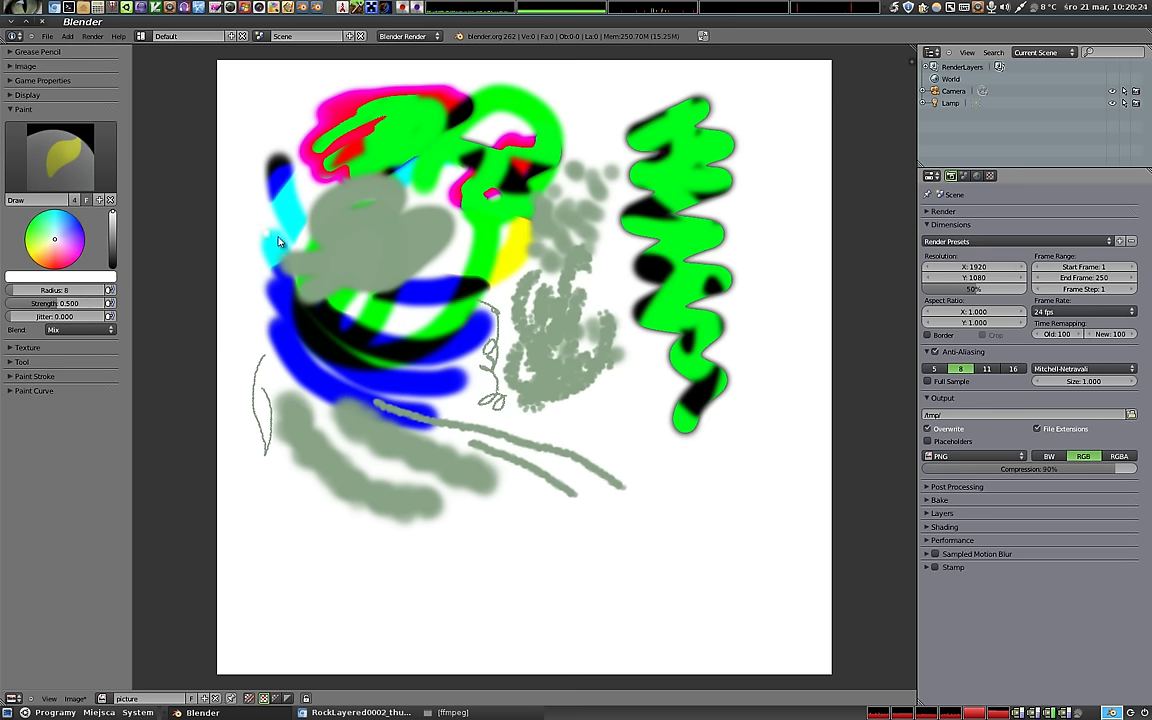
pyautogui.moveTo(279, 241); pyautogui.dragTo(297, 265)
pyautogui.press('f')
pyautogui.click(176, 261)
pyautogui.click(380, 253)
pyautogui.moveTo(380, 253)
pyautogui.mouseDown()
pyautogui.moveTo(442, 206)
pyautogui.moveTo(411, 239)
pyautogui.mouseUp()
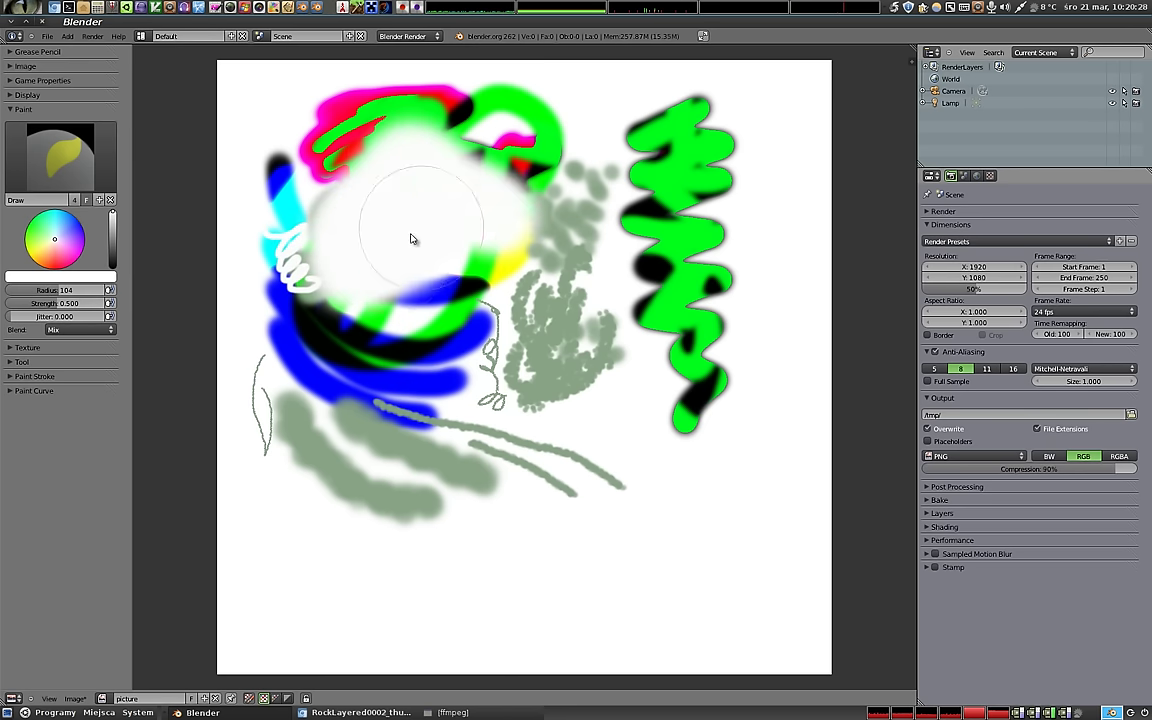
# Cover most of the canvas in soft blue, then paint a large white circle mid-canvas.
pyautogui.click(63, 143)
pyautogui.click(40, 225)
pyautogui.moveTo(324, 260)
pyautogui.mouseDown()
pyautogui.moveTo(401, 296)
pyautogui.moveTo(527, 476)
pyautogui.moveTo(514, 364)
pyautogui.moveTo(320, 390)
pyautogui.mouseUp()
pyautogui.moveTo(66, 244); pyautogui.dragTo(78, 222)
pyautogui.moveTo(386, 309)
pyautogui.mouseDown()
pyautogui.moveTo(440, 218)
pyautogui.moveTo(676, 397)
pyautogui.moveTo(599, 342)
pyautogui.mouseUp()
pyautogui.click(60, 158)
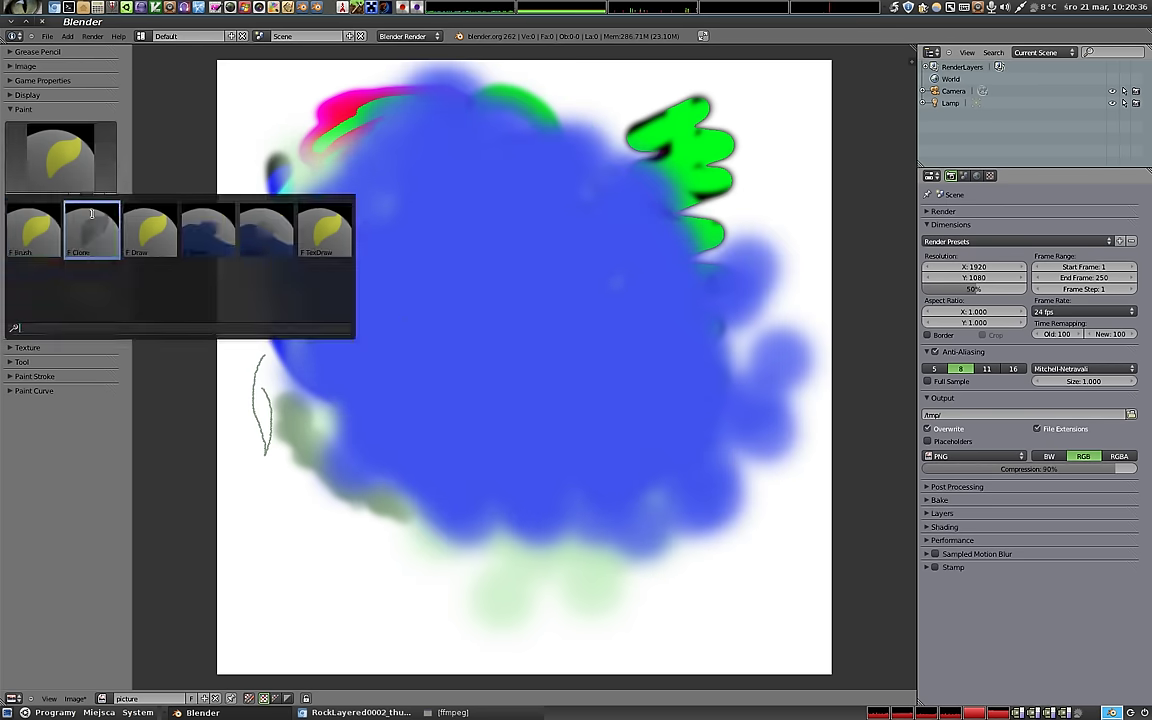
pyautogui.click(150, 230)
pyautogui.moveTo(389, 296)
pyautogui.mouseDown()
pyautogui.moveTo(478, 373)
pyautogui.moveTo(465, 319)
pyautogui.moveTo(500, 350)
pyautogui.mouseUp()
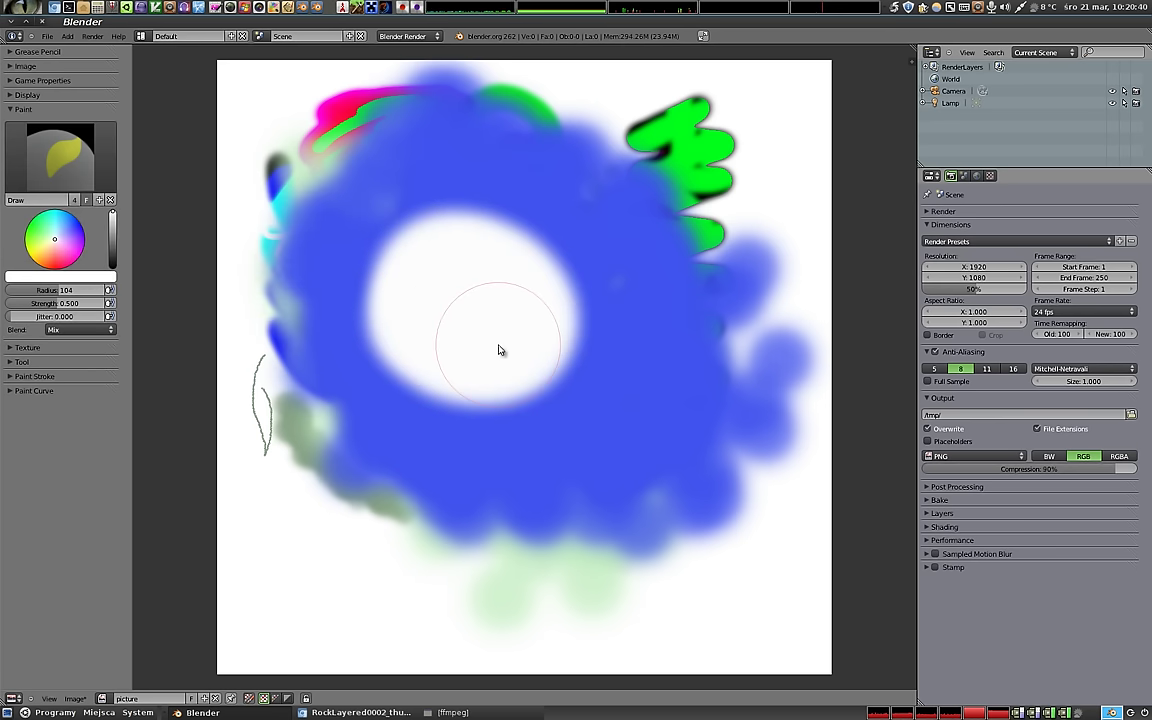
# Switch to the Smear brush and smudge the left-edge blue, top-left strokes and green zigzag.
pyautogui.click(72, 168)
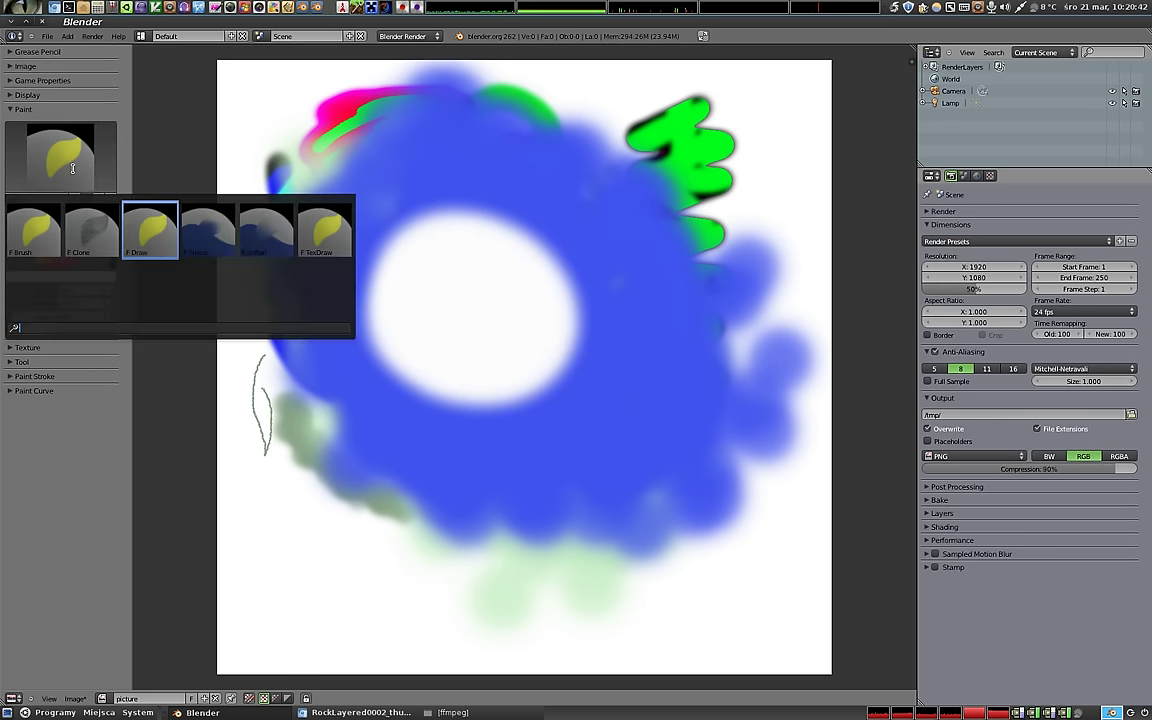
pyautogui.click(213, 232)
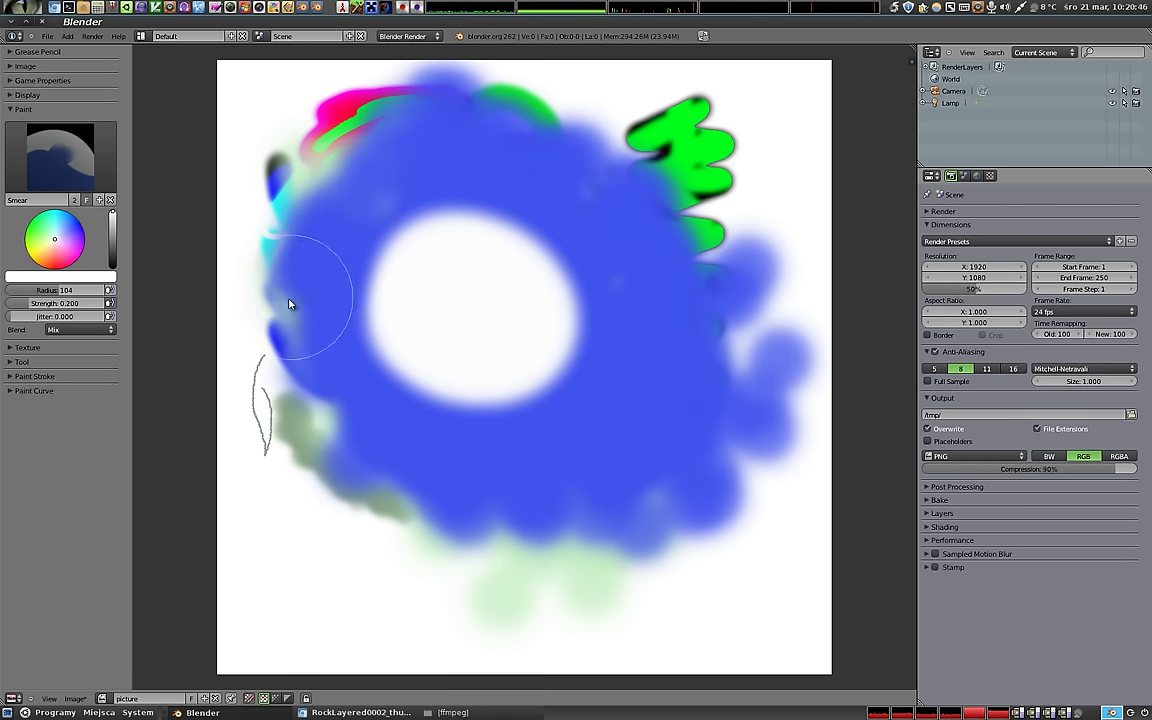
pyautogui.moveTo(290, 303); pyautogui.dragTo(324, 198)
pyautogui.moveTo(335, 144); pyautogui.dragTo(285, 140)
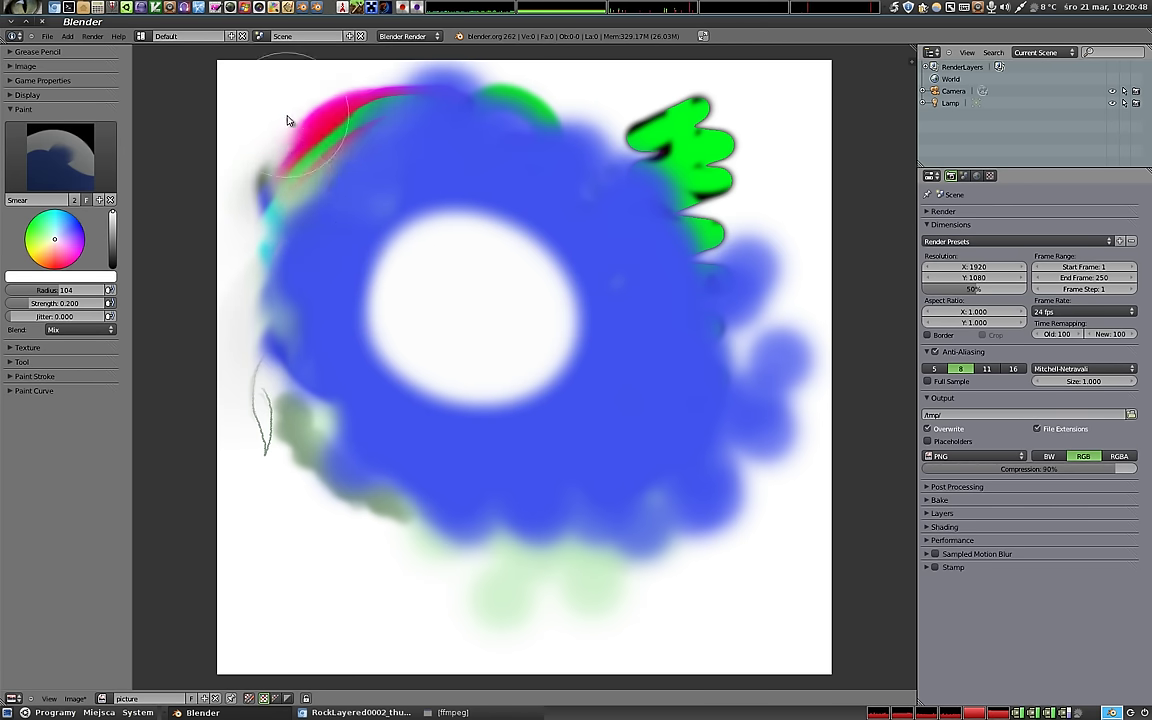
pyautogui.moveTo(733, 224)
pyautogui.mouseDown()
pyautogui.moveTo(590, 166)
pyautogui.moveTo(519, 268)
pyautogui.moveTo(475, 461)
pyautogui.moveTo(461, 447)
pyautogui.moveTo(589, 460)
pyautogui.mouseUp()
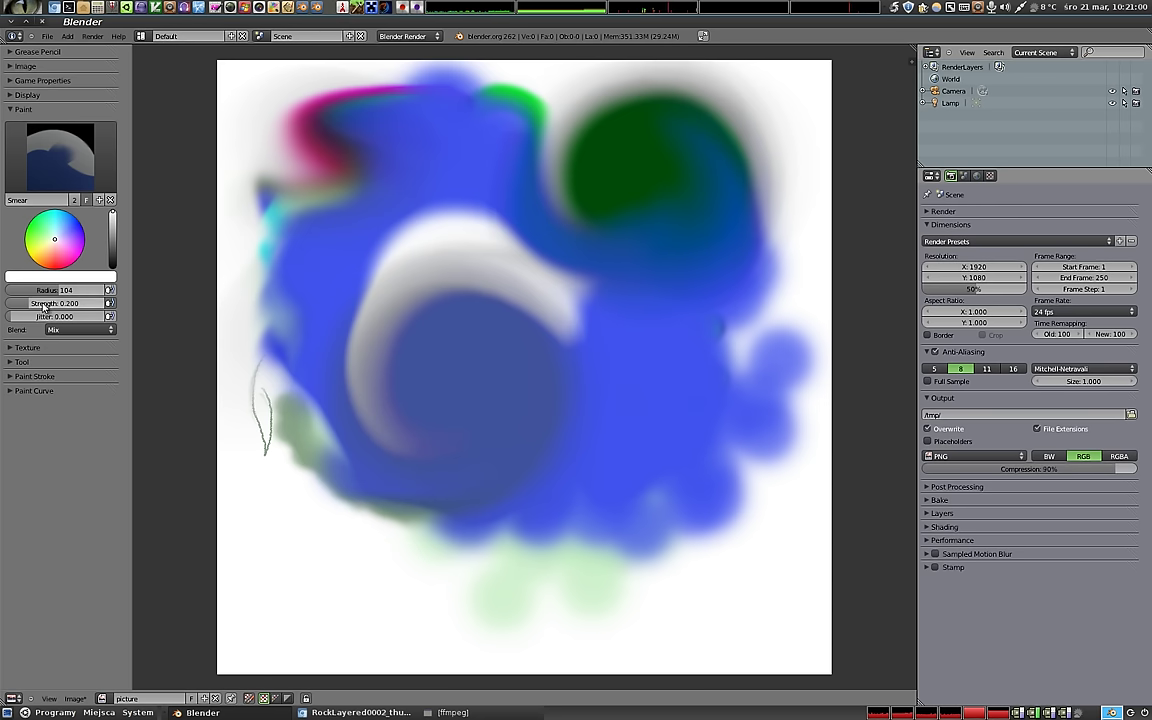
# At Smear strength 1.0, streak diagonally through the white arc, then return to the basic Brush.
pyautogui.moveTo(55, 303)
pyautogui.mouseDown()
pyautogui.moveTo(99, 312)
pyautogui.moveTo(45, 289)
pyautogui.mouseUp()
pyautogui.click(81, 226)
pyautogui.moveTo(287, 259); pyautogui.dragTo(567, 486)
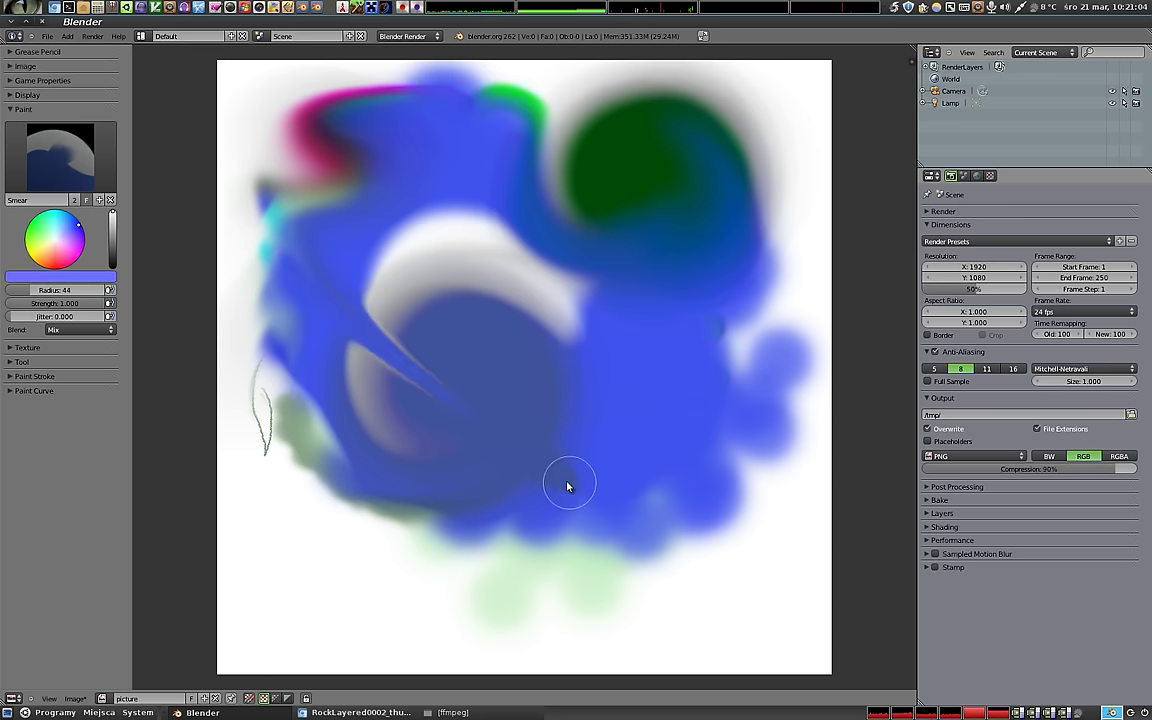
pyautogui.click(60, 155)
pyautogui.click(31, 206)
# Switch to the Draw brush and paint a white diagonal stroke across the canvas.
pyautogui.moveTo(430, 300); pyautogui.dragTo(394, 313)
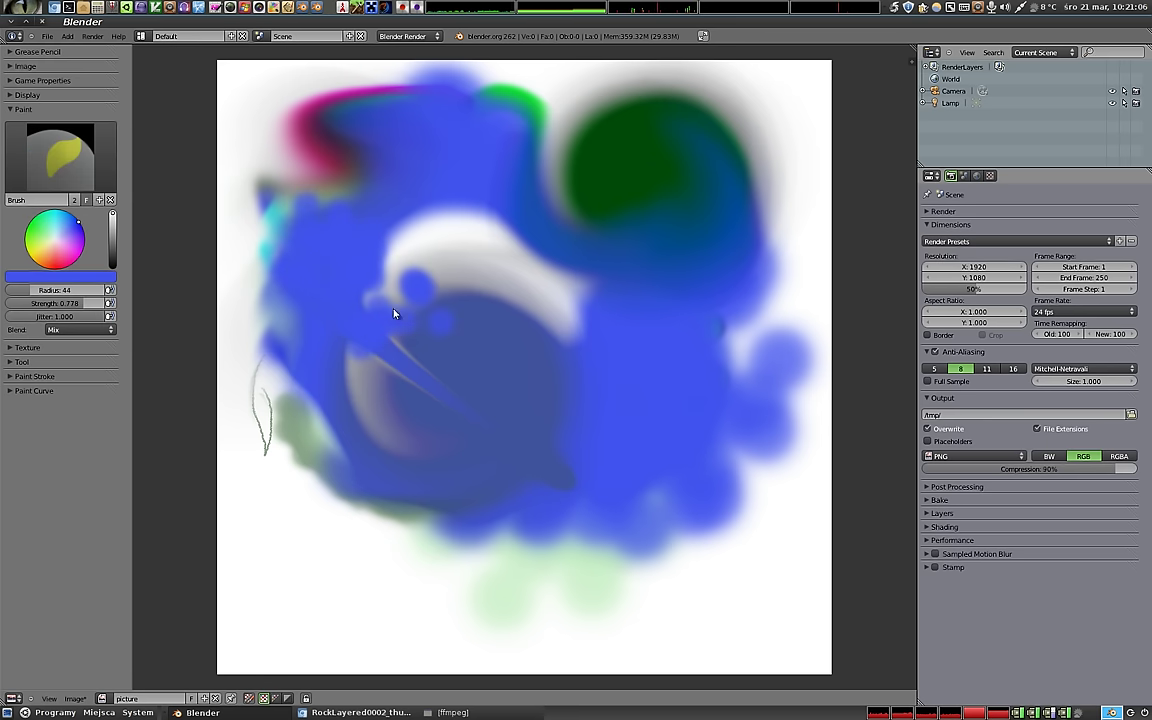
pyautogui.click(60, 155)
pyautogui.click(188, 235)
pyautogui.moveTo(350, 150); pyautogui.dragTo(505, 398)
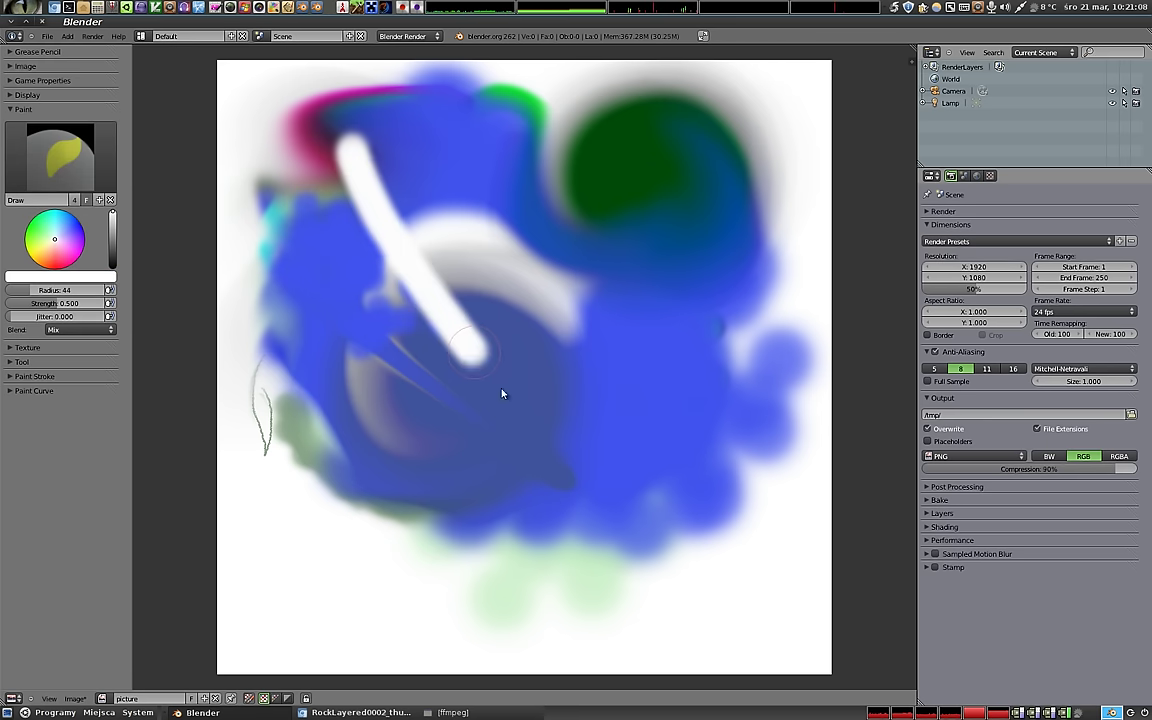
# Paint parallel red diagonal stripes and raise the brush strength to 1.0.
pyautogui.click(55, 267)
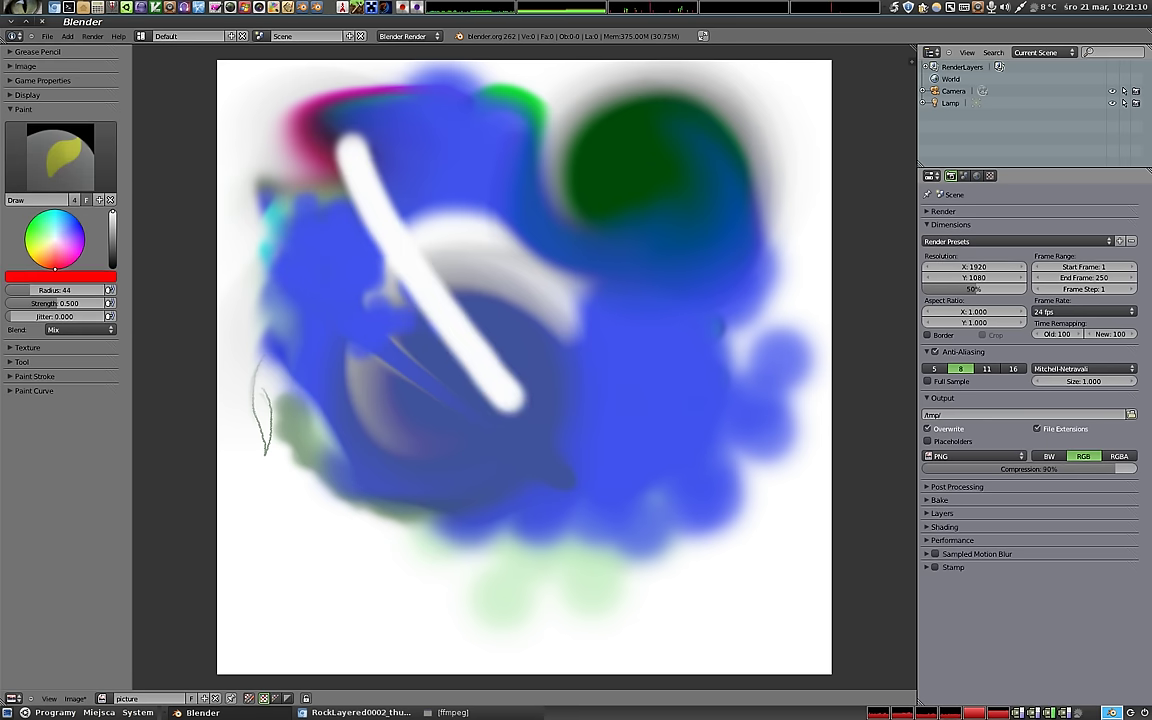
pyautogui.moveTo(284, 298); pyautogui.dragTo(760, 482)
pyautogui.moveTo(268, 356); pyautogui.dragTo(742, 516)
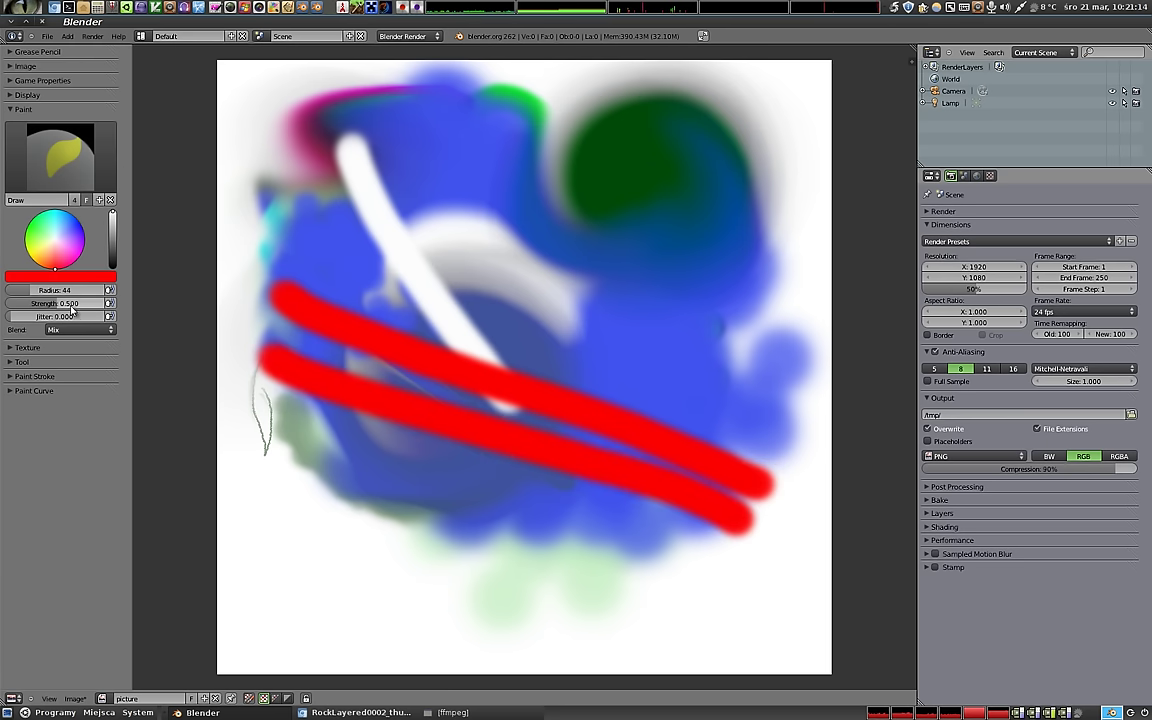
pyautogui.moveTo(60, 303)
pyautogui.mouseDown()
pyautogui.moveTo(355, 307)
pyautogui.moveTo(716, 408)
pyautogui.mouseUp()
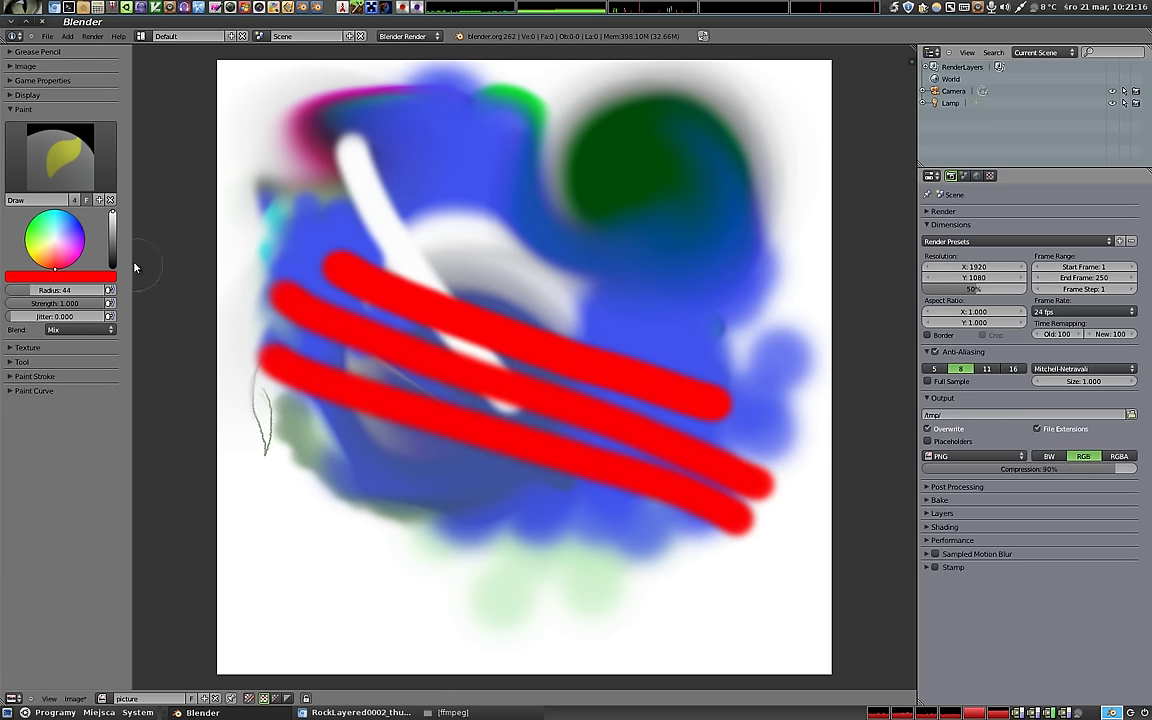
pyautogui.click(65, 152)
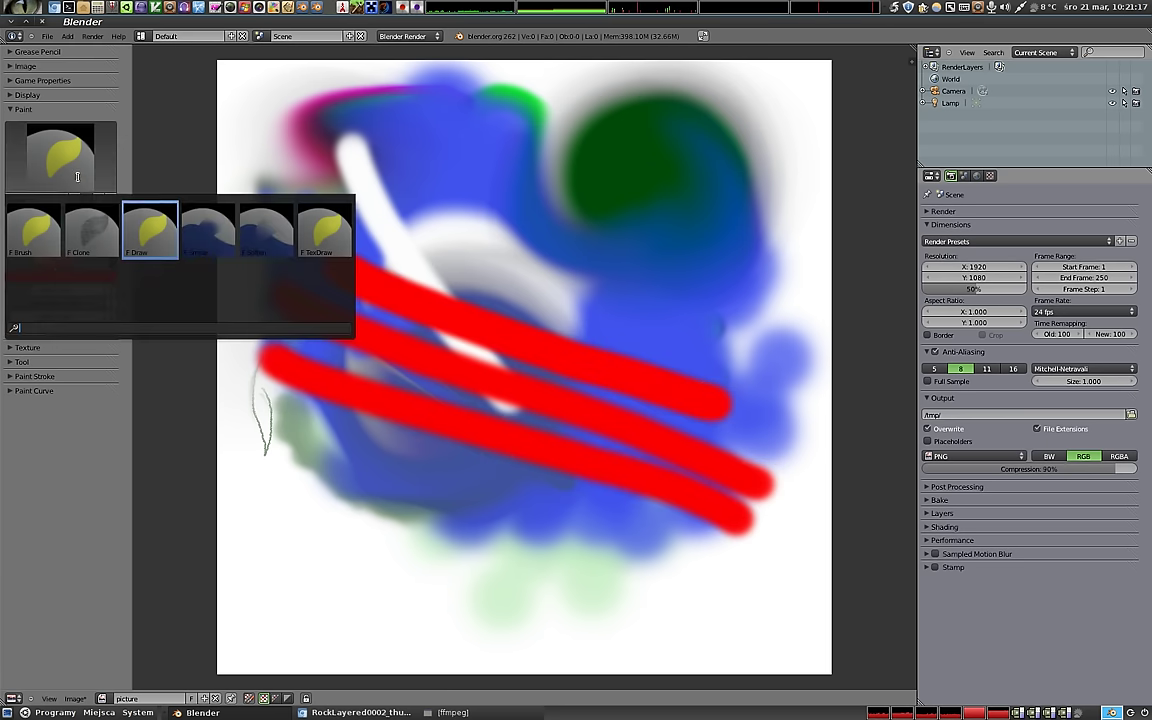
# Blur the grey sketch lines near the left edge with the Soften brush at strength 1.0, radius 121.
pyautogui.click(270, 231)
pyautogui.moveTo(67, 305)
pyautogui.mouseDown()
pyautogui.moveTo(100, 305)
pyautogui.moveTo(90, 292)
pyautogui.moveTo(78, 299)
pyautogui.mouseUp()
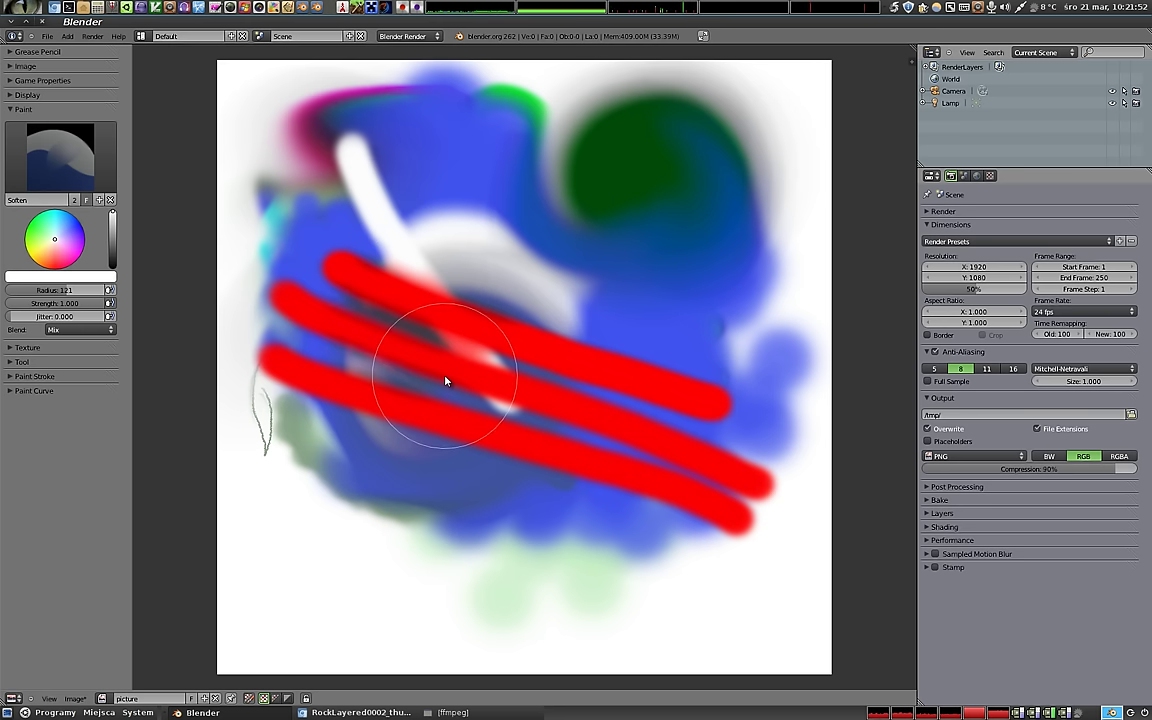
pyautogui.scroll(4, 265, 452)
pyautogui.scroll(1, 257, 450)
pyautogui.moveTo(306, 481); pyautogui.dragTo(575, 398, button='middle')
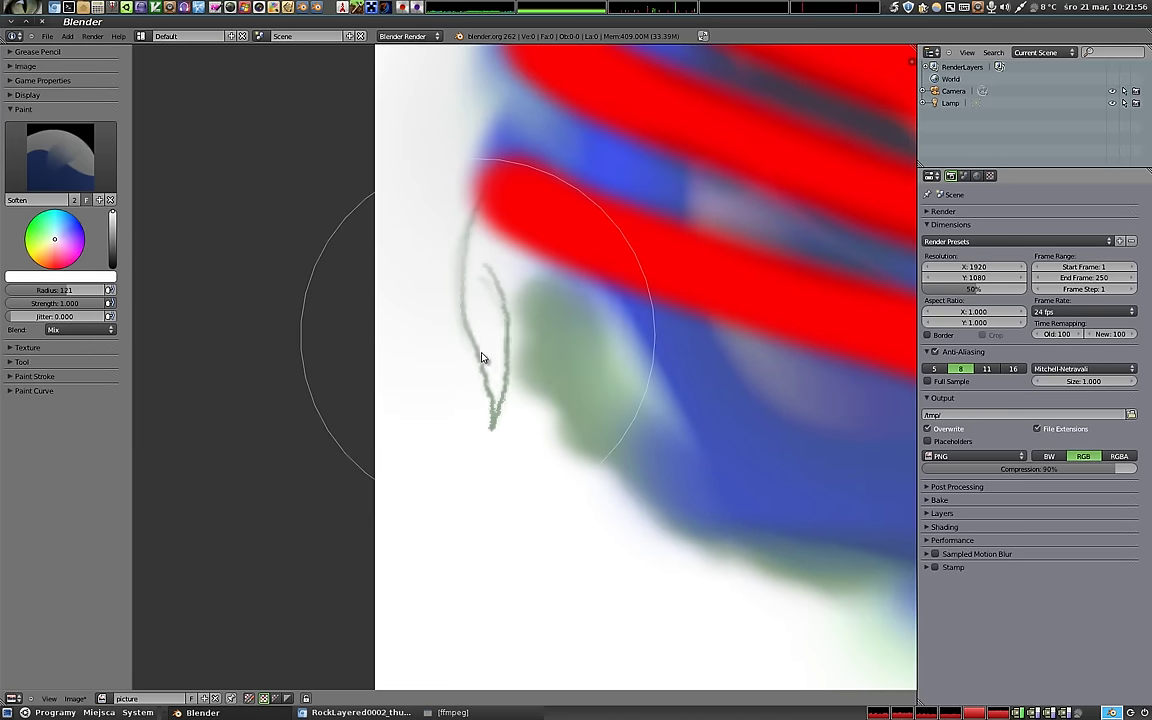
pyautogui.moveTo(503, 359)
pyautogui.mouseDown()
pyautogui.moveTo(476, 393)
pyautogui.moveTo(489, 311)
pyautogui.moveTo(471, 329)
pyautogui.moveTo(485, 309)
pyautogui.moveTo(473, 399)
pyautogui.moveTo(465, 231)
pyautogui.moveTo(491, 410)
pyautogui.mouseUp()
pyautogui.scroll(-4, 560, 315)
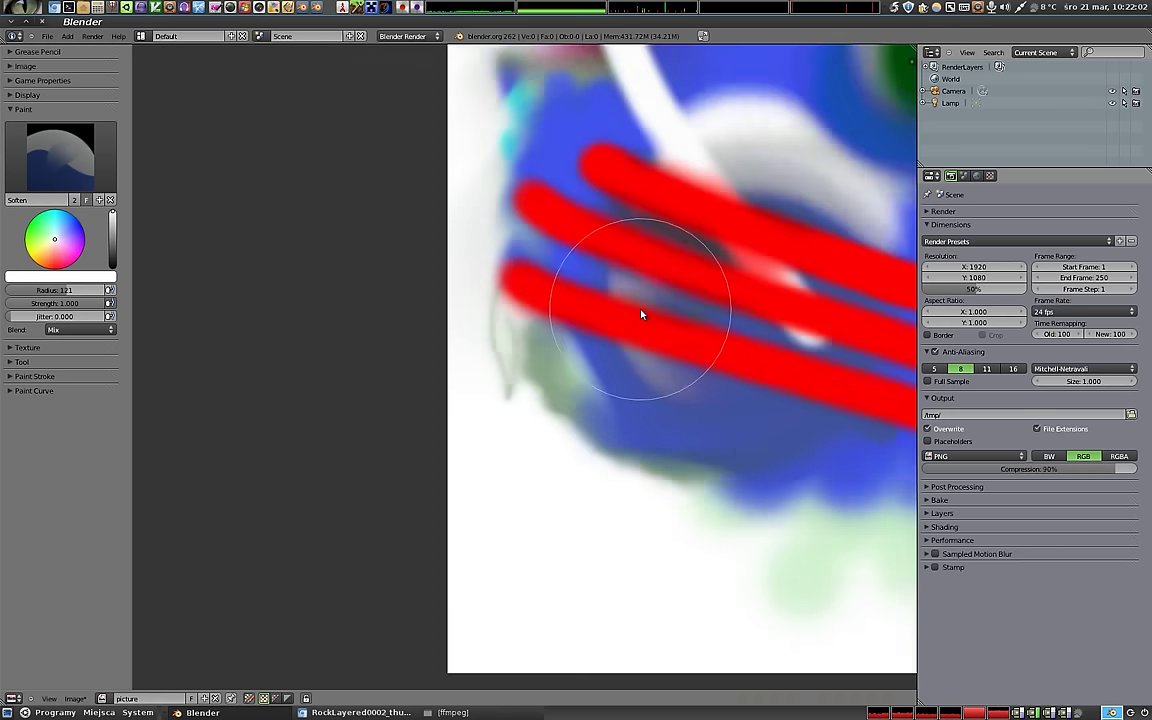
pyautogui.scroll(-3, 620, 320)
pyautogui.scroll(-1, 540, 340)
pyautogui.scroll(2, 471, 357)
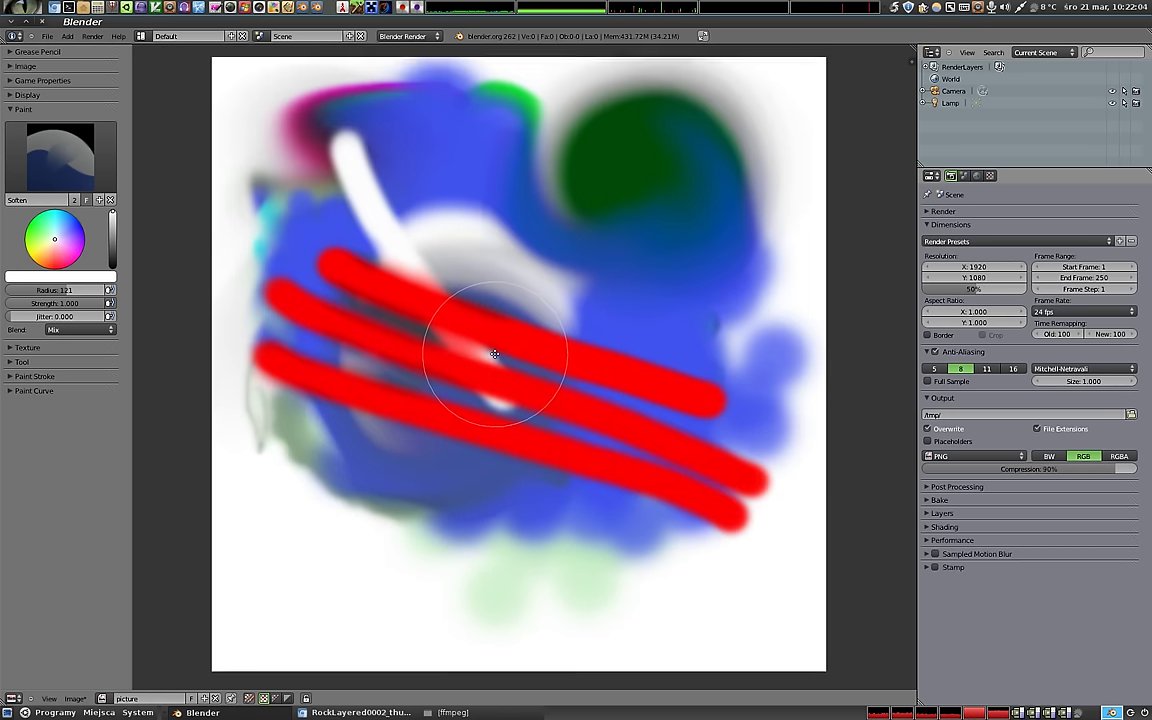
pyautogui.click(58, 153)
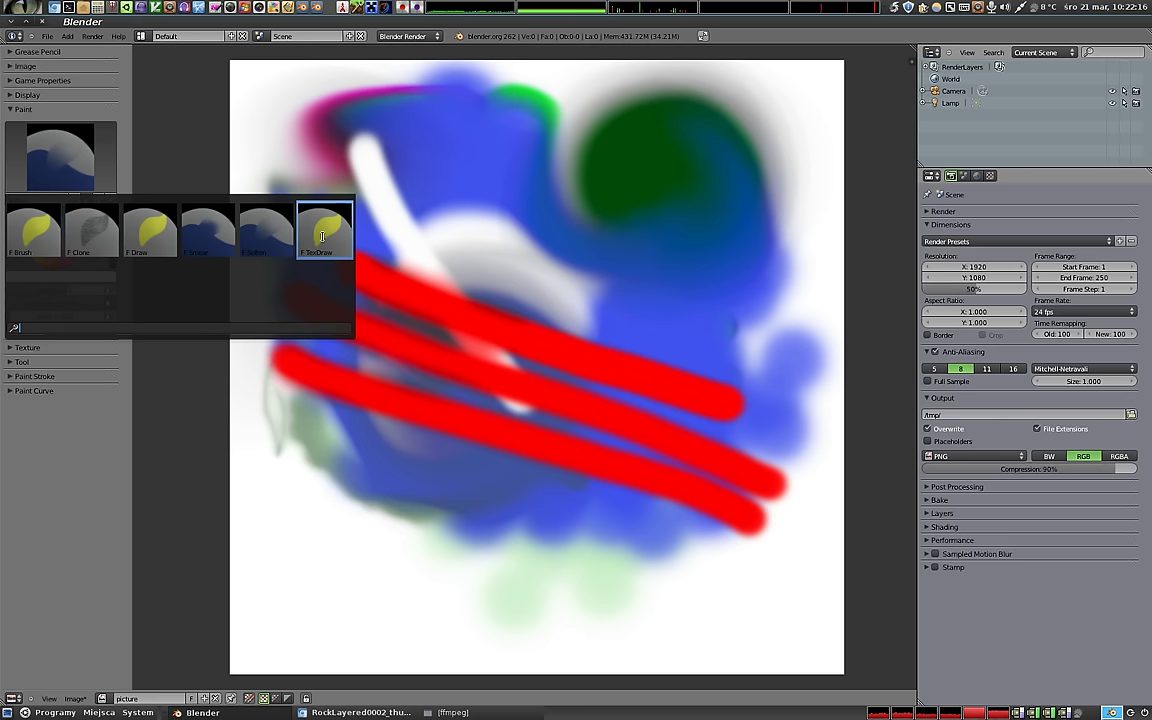
# Switch to the Draw brush and paint a wide red blob at the upper left.
pyautogui.click(322, 236)
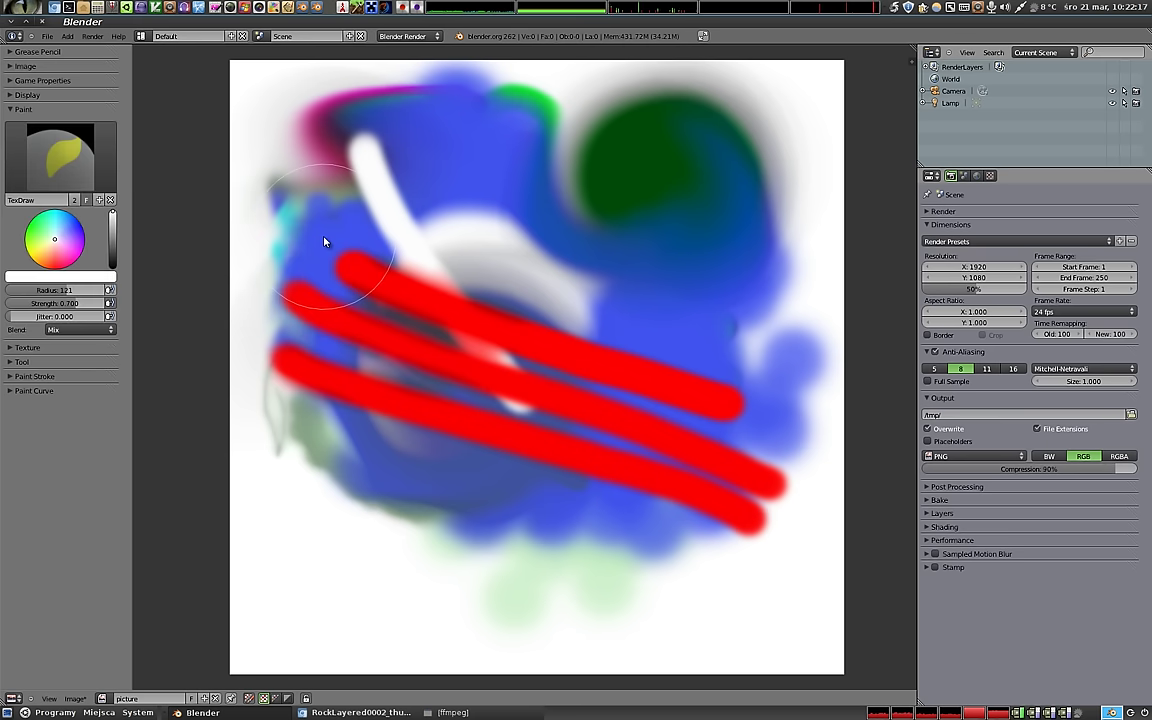
pyautogui.click(67, 155)
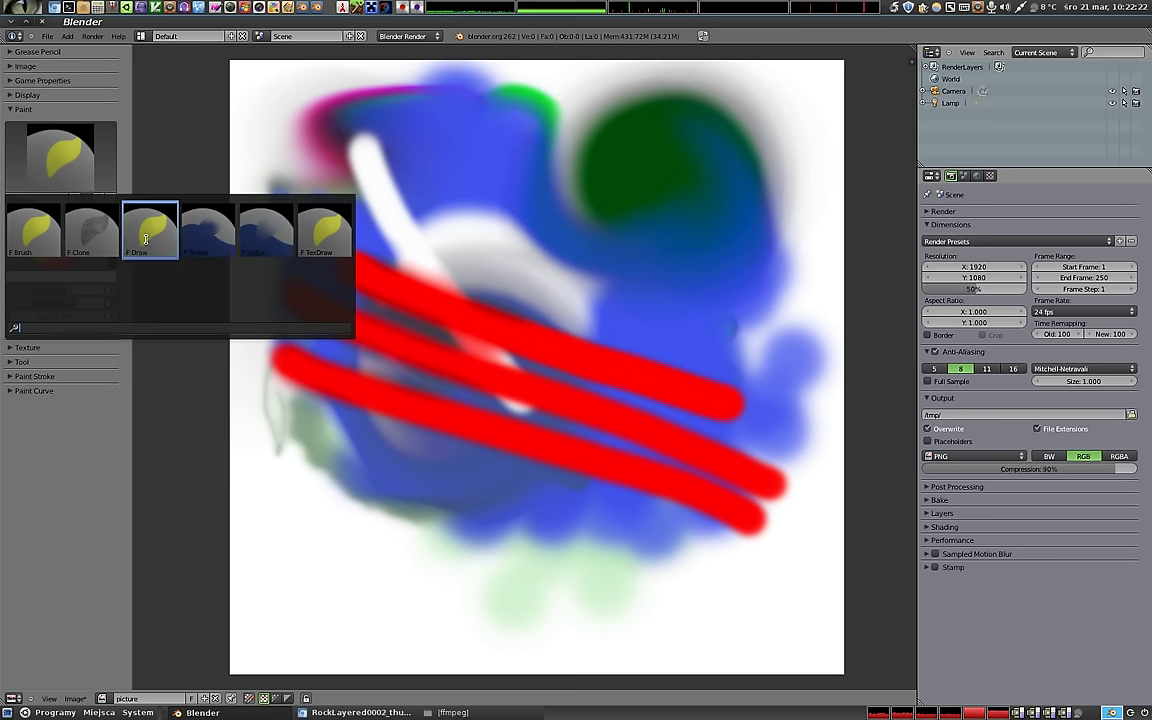
pyautogui.click(146, 238)
pyautogui.moveTo(324, 247); pyautogui.dragTo(404, 285)
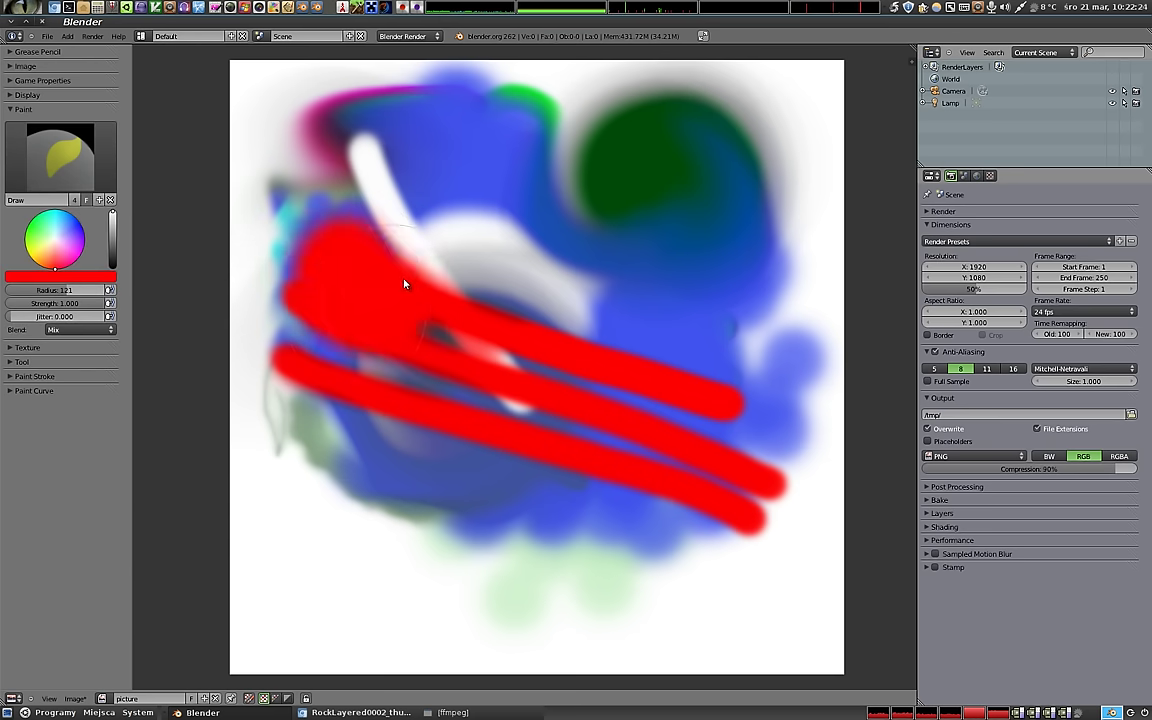
# Spread red paint across the top and add a new noise brush texture named Texture.
pyautogui.click(9, 348)
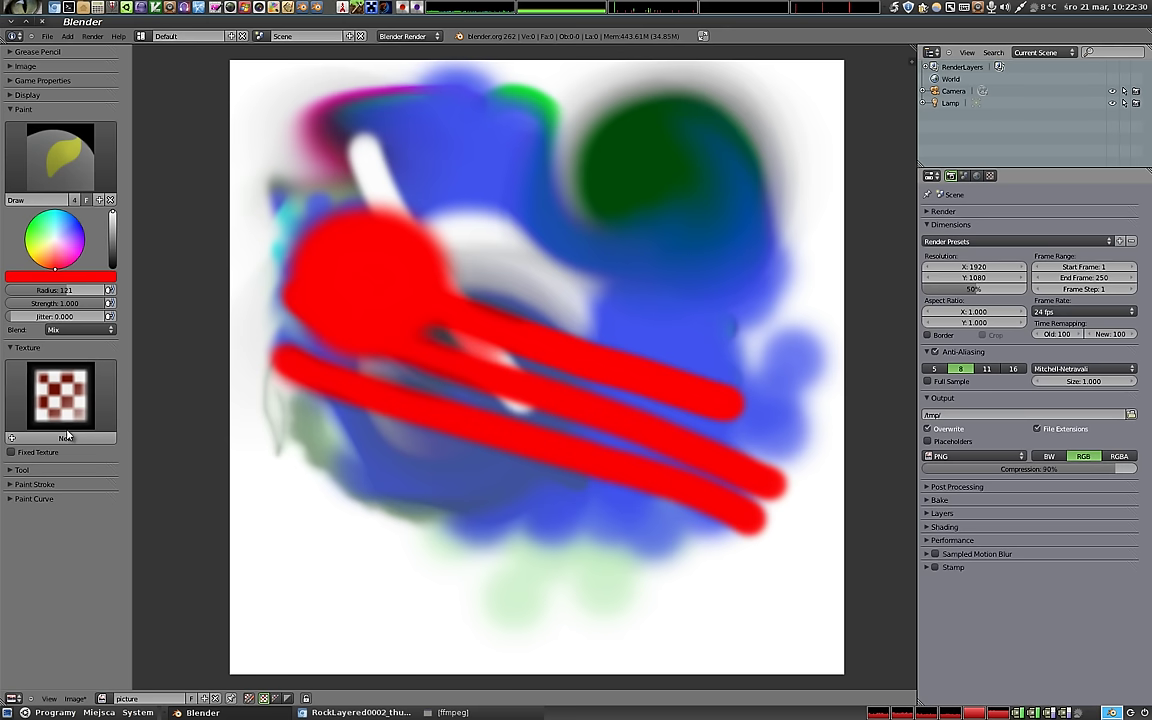
pyautogui.moveTo(354, 231)
pyautogui.mouseDown()
pyautogui.moveTo(334, 159)
pyautogui.moveTo(454, 288)
pyautogui.moveTo(576, 249)
pyautogui.moveTo(622, 363)
pyautogui.moveTo(751, 404)
pyautogui.moveTo(785, 325)
pyautogui.mouseUp()
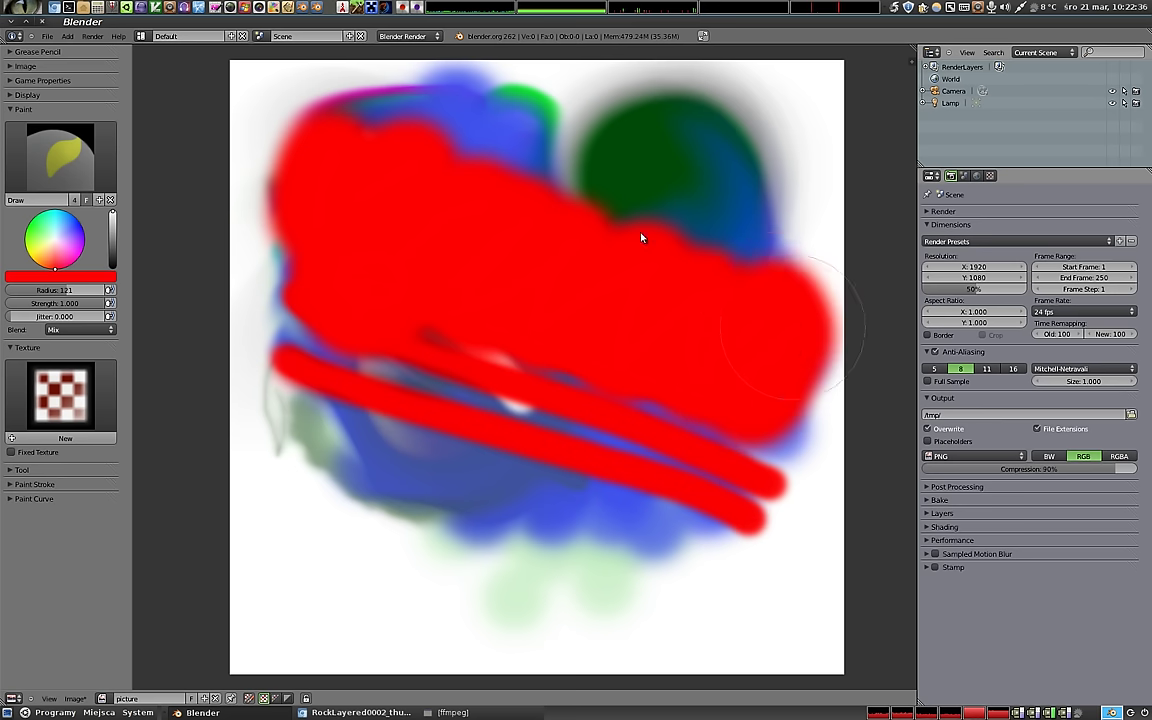
pyautogui.moveTo(642, 237); pyautogui.dragTo(386, 259)
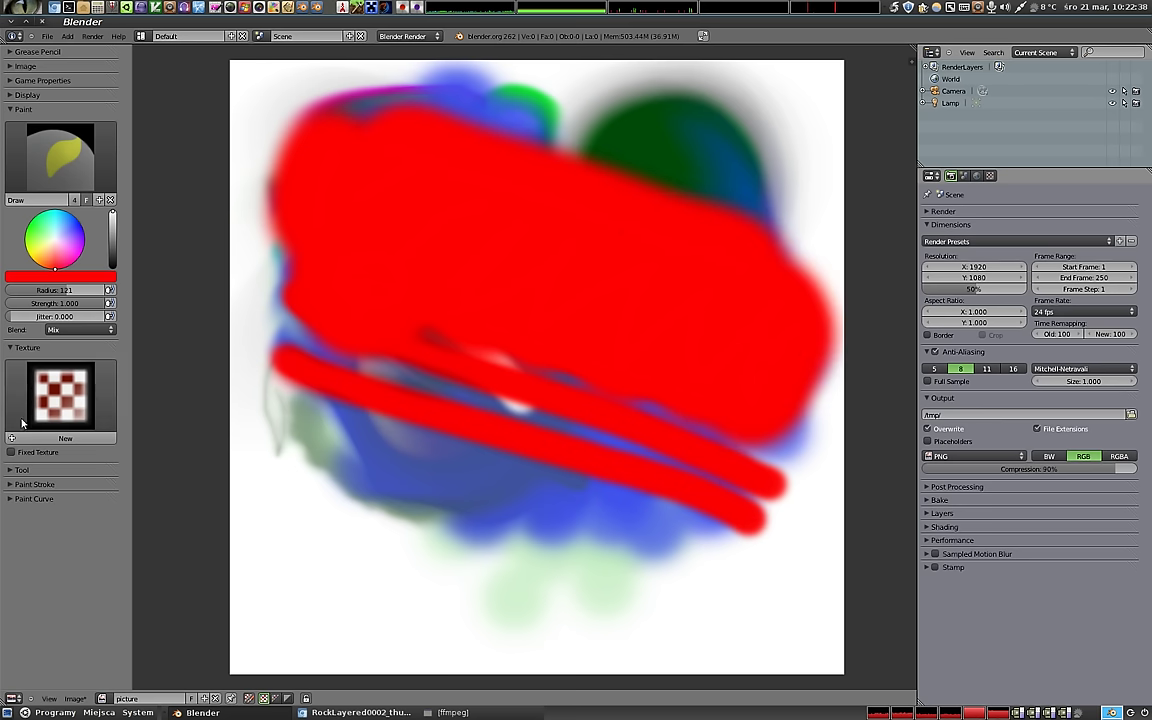
pyautogui.click(31, 407)
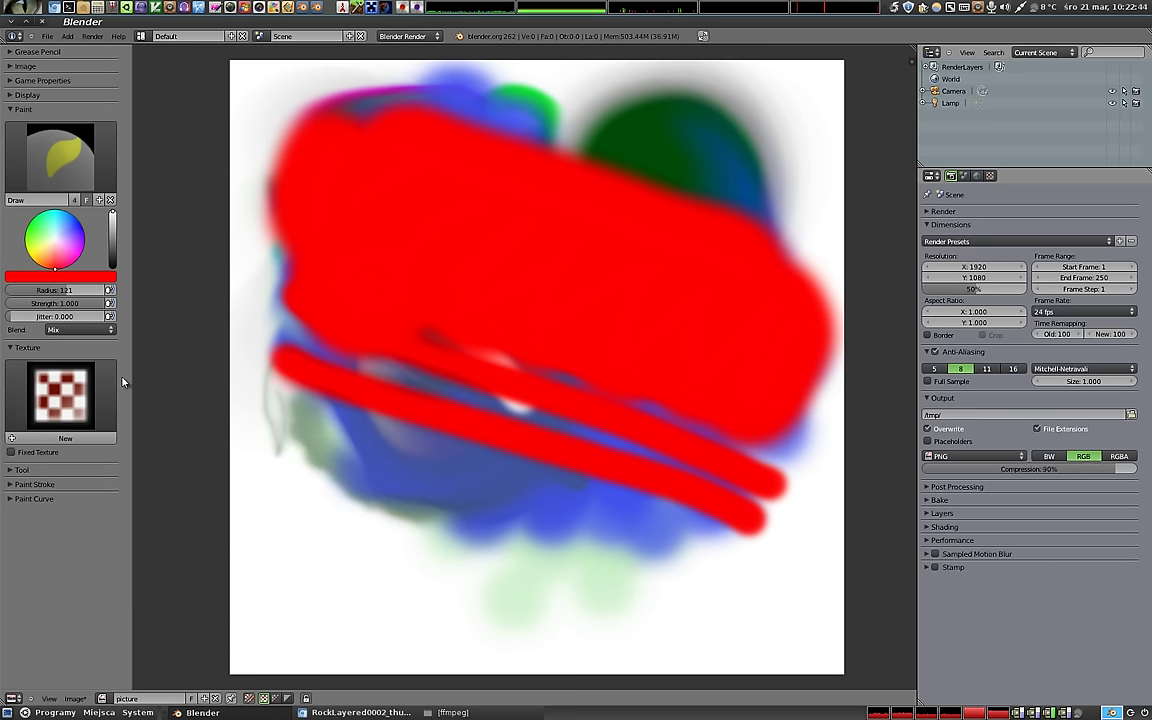
pyautogui.click(67, 439)
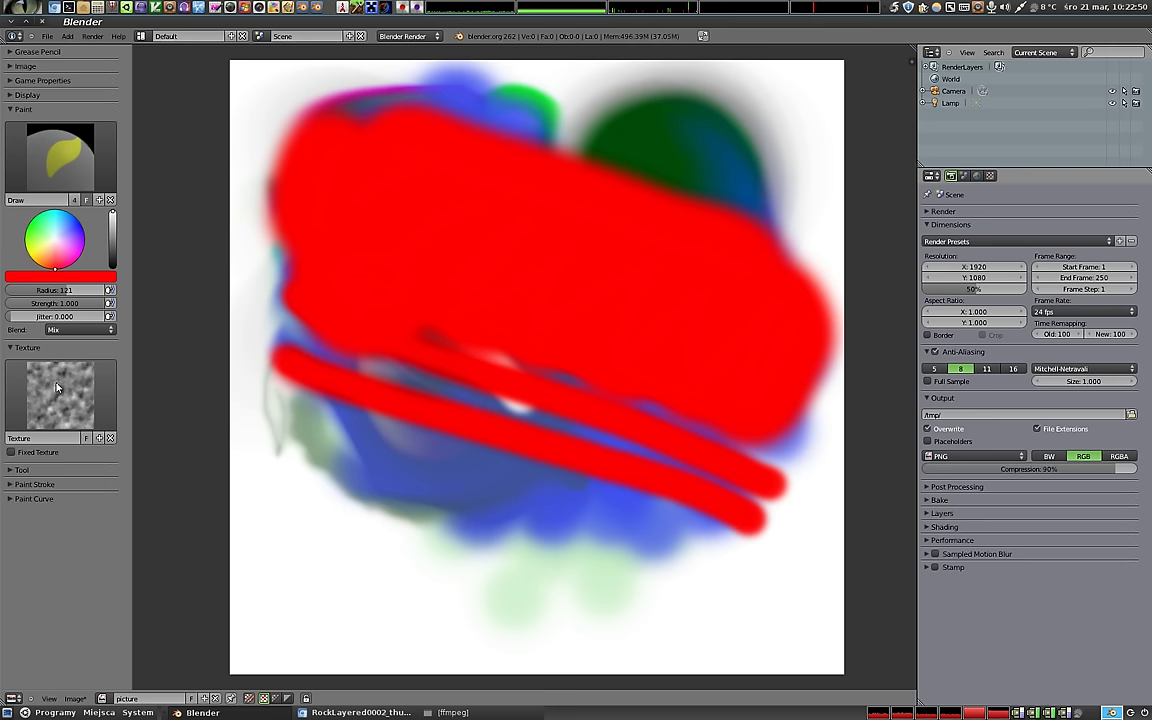
# Paint mottled dark red over the lower-left area with Fixed Texture enabled.
pyautogui.moveTo(300, 395)
pyautogui.mouseDown()
pyautogui.moveTo(397, 387)
pyautogui.moveTo(411, 424)
pyautogui.moveTo(450, 463)
pyautogui.moveTo(406, 339)
pyautogui.moveTo(301, 253)
pyautogui.moveTo(445, 319)
pyautogui.moveTo(486, 437)
pyautogui.moveTo(385, 464)
pyautogui.moveTo(314, 350)
pyautogui.moveTo(543, 489)
pyautogui.moveTo(675, 518)
pyautogui.moveTo(548, 458)
pyautogui.moveTo(473, 507)
pyautogui.mouseUp()
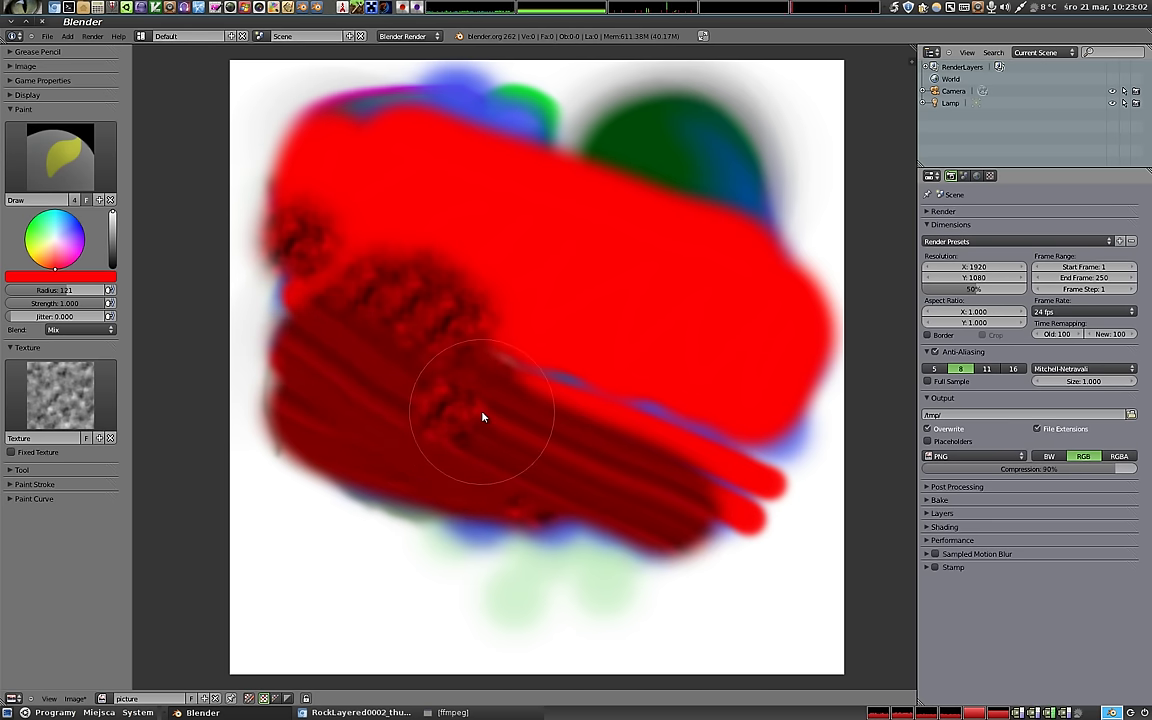
pyautogui.moveTo(422, 404)
pyautogui.mouseDown()
pyautogui.moveTo(409, 373)
pyautogui.moveTo(347, 378)
pyautogui.moveTo(380, 419)
pyautogui.moveTo(373, 352)
pyautogui.moveTo(396, 375)
pyautogui.moveTo(529, 403)
pyautogui.moveTo(494, 401)
pyautogui.moveTo(580, 439)
pyautogui.moveTo(530, 453)
pyautogui.moveTo(509, 489)
pyautogui.moveTo(555, 486)
pyautogui.moveTo(553, 470)
pyautogui.moveTo(543, 481)
pyautogui.moveTo(520, 450)
pyautogui.mouseUp()
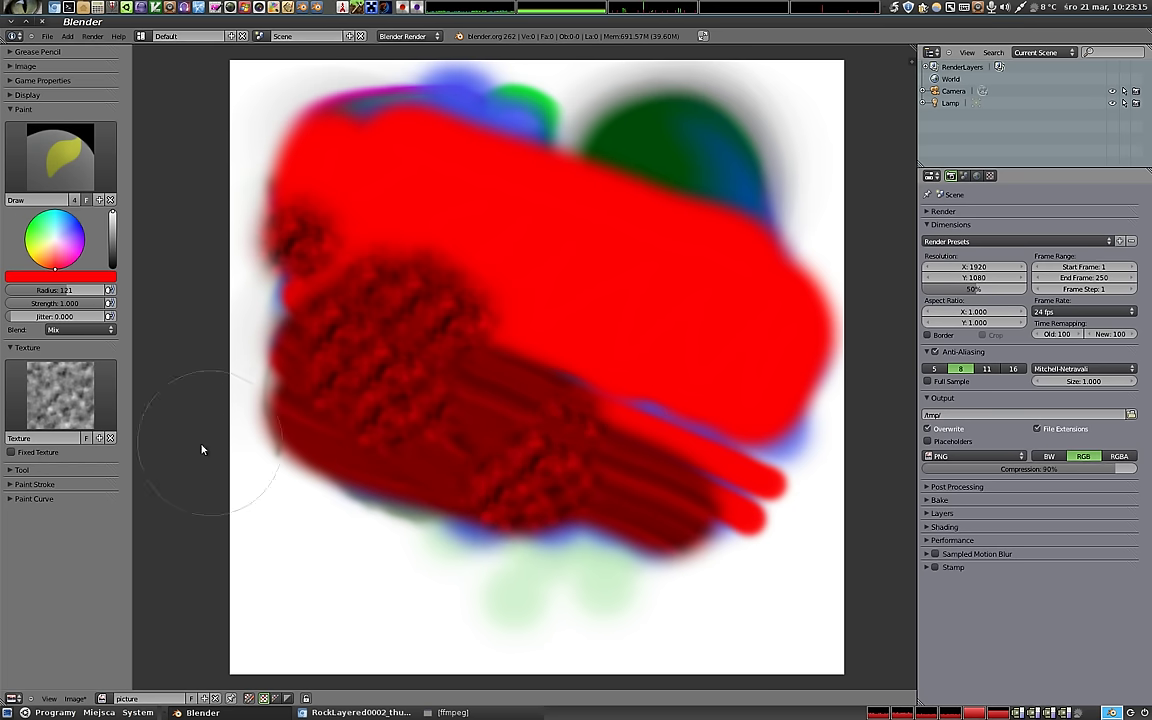
pyautogui.click(11, 452)
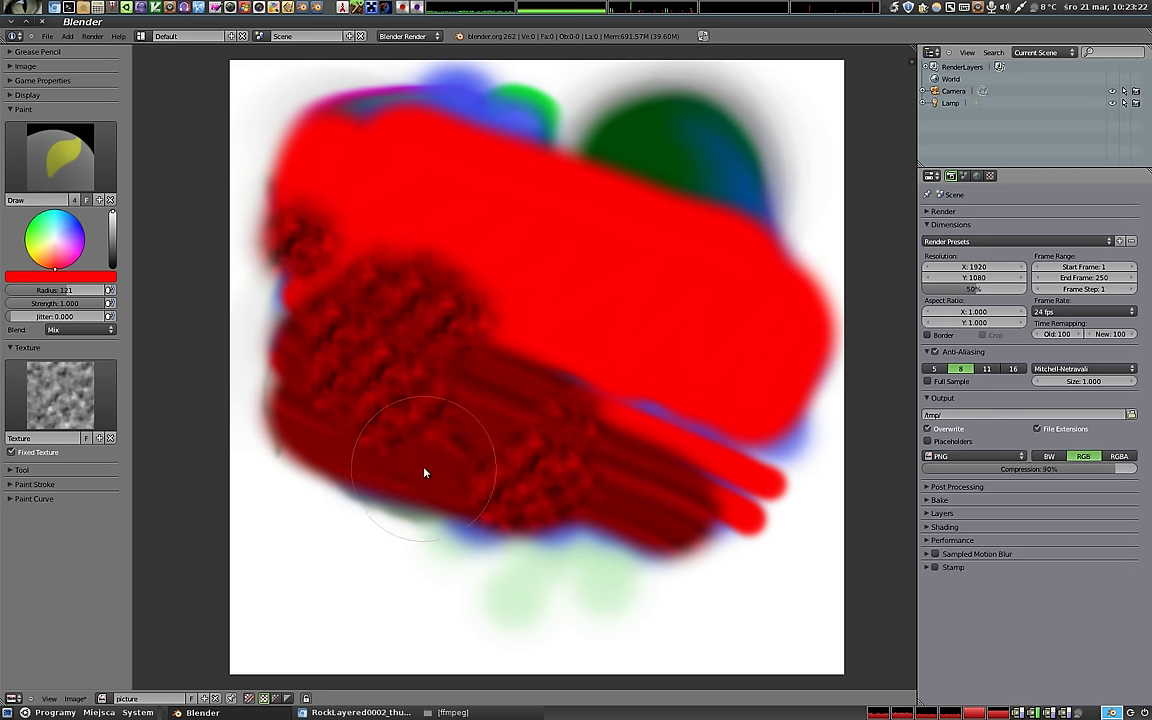
pyautogui.moveTo(411, 465)
pyautogui.mouseDown()
pyautogui.moveTo(413, 554)
pyautogui.moveTo(496, 548)
pyautogui.moveTo(532, 470)
pyautogui.moveTo(413, 292)
pyautogui.moveTo(368, 175)
pyautogui.moveTo(329, 149)
pyautogui.moveTo(311, 283)
pyautogui.moveTo(311, 458)
pyautogui.moveTo(373, 580)
pyautogui.moveTo(586, 591)
pyautogui.moveTo(699, 576)
pyautogui.moveTo(739, 550)
pyautogui.moveTo(604, 489)
pyautogui.moveTo(607, 411)
pyautogui.moveTo(737, 421)
pyautogui.moveTo(725, 433)
pyautogui.mouseUp()
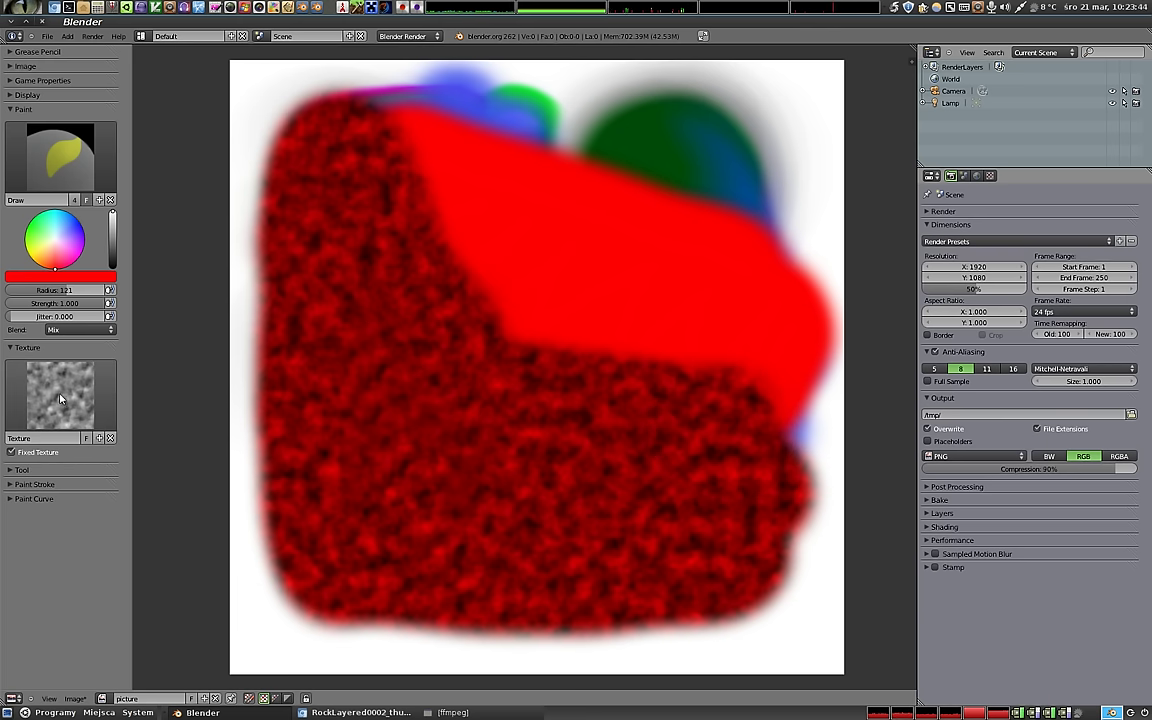
# Paint a green textured patch near the top and show the brush's Clouds texture settings.
pyautogui.click(32, 219)
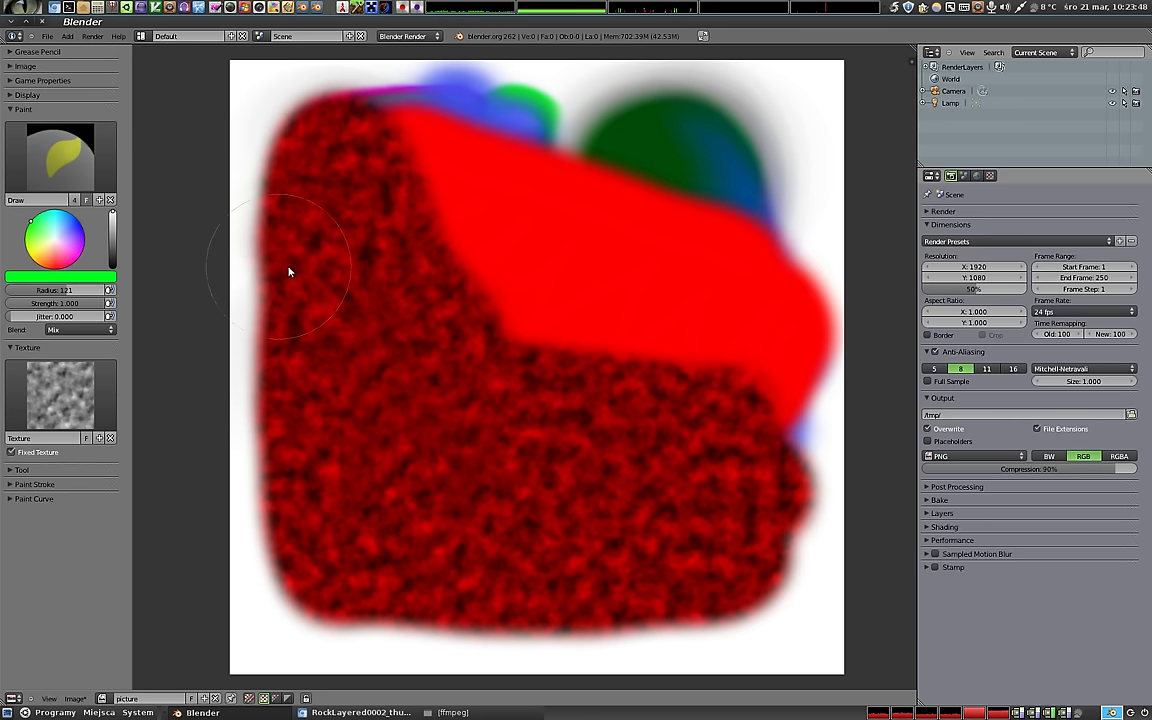
pyautogui.moveTo(411, 147)
pyautogui.mouseDown()
pyautogui.moveTo(535, 305)
pyautogui.moveTo(517, 147)
pyautogui.moveTo(475, 153)
pyautogui.mouseUp()
pyautogui.moveTo(473, 226); pyautogui.dragTo(463, 229)
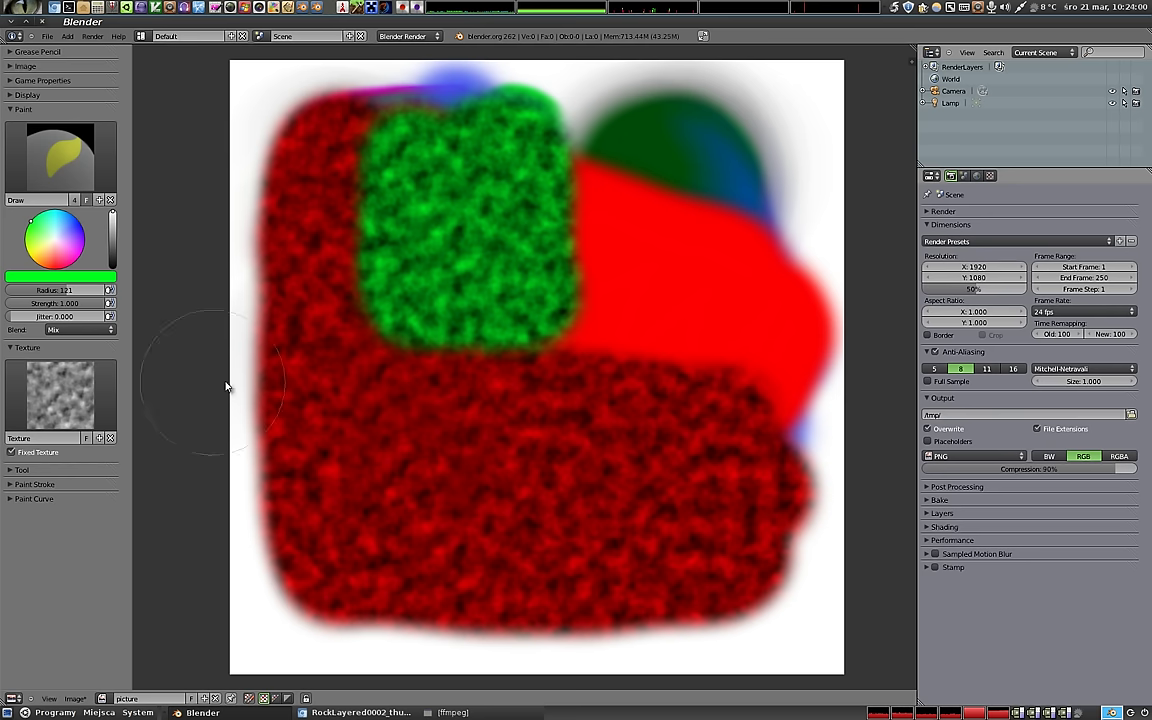
pyautogui.click(990, 176)
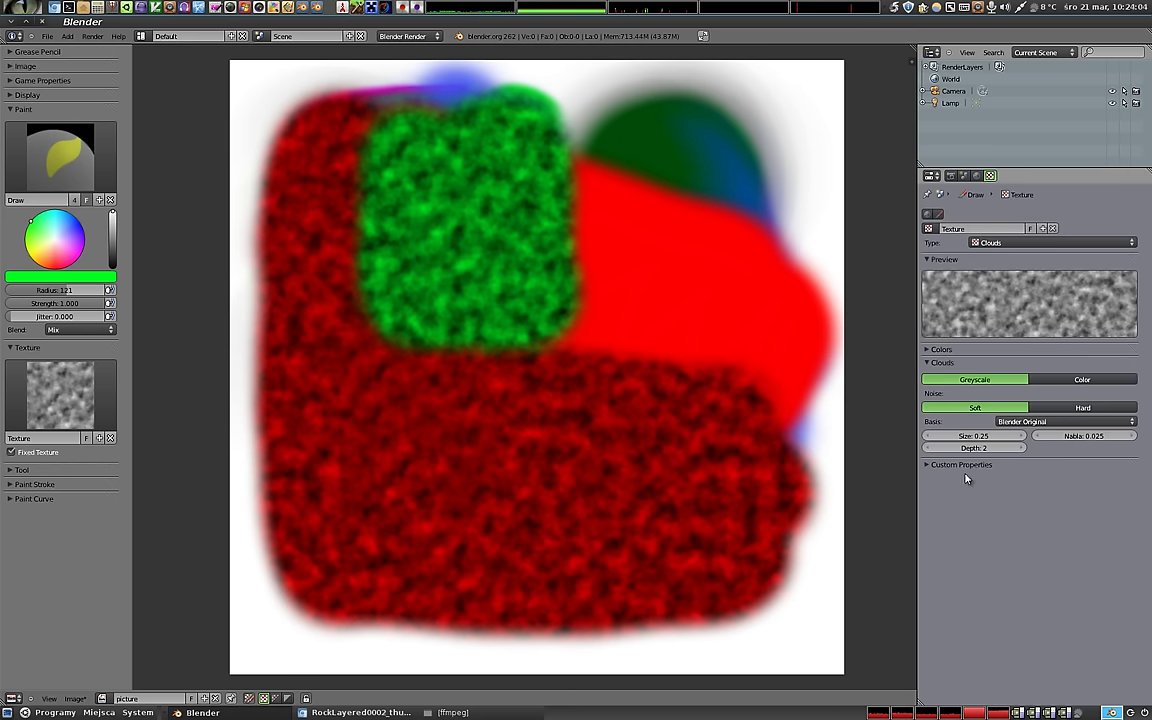
pyautogui.click(941, 215)
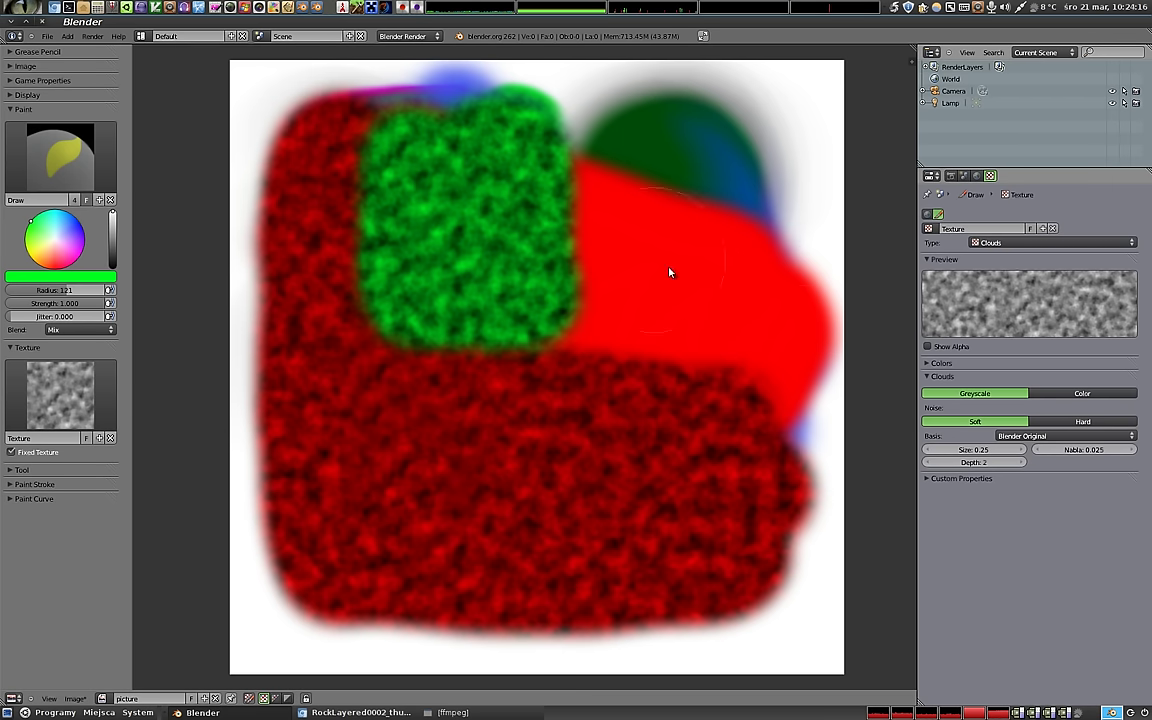
# Set the Clouds texture size to 1.45 and switch its noise to Color.
pyautogui.click(938, 214)
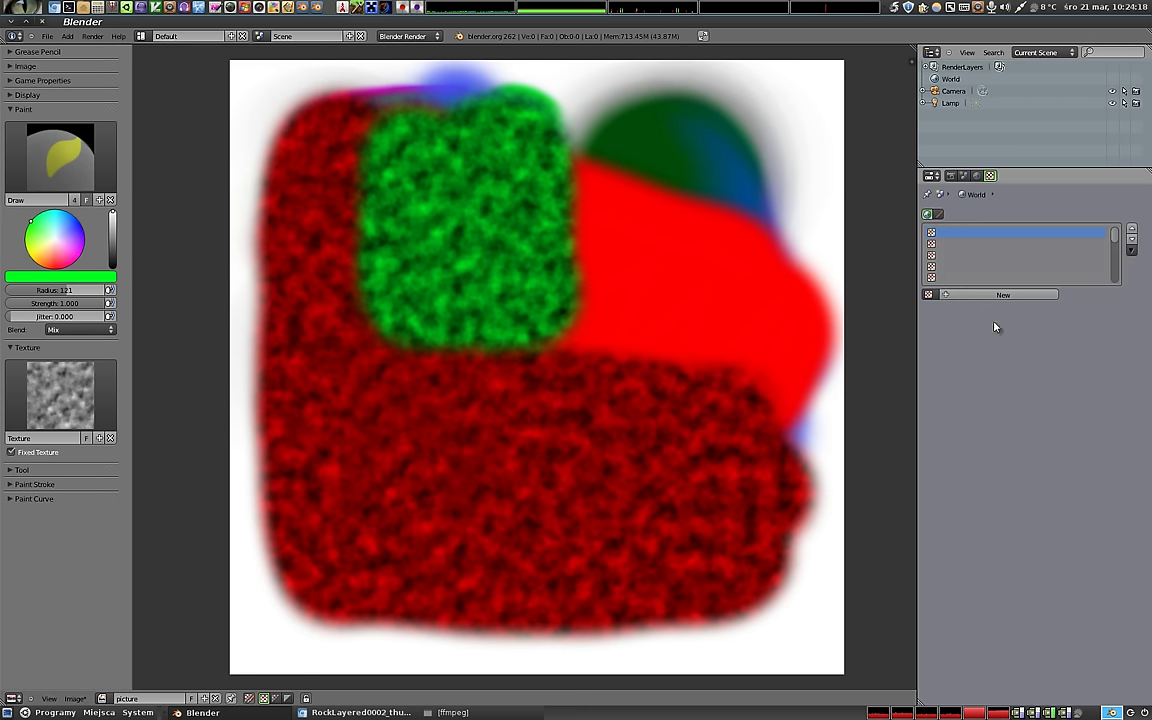
pyautogui.click(936, 214)
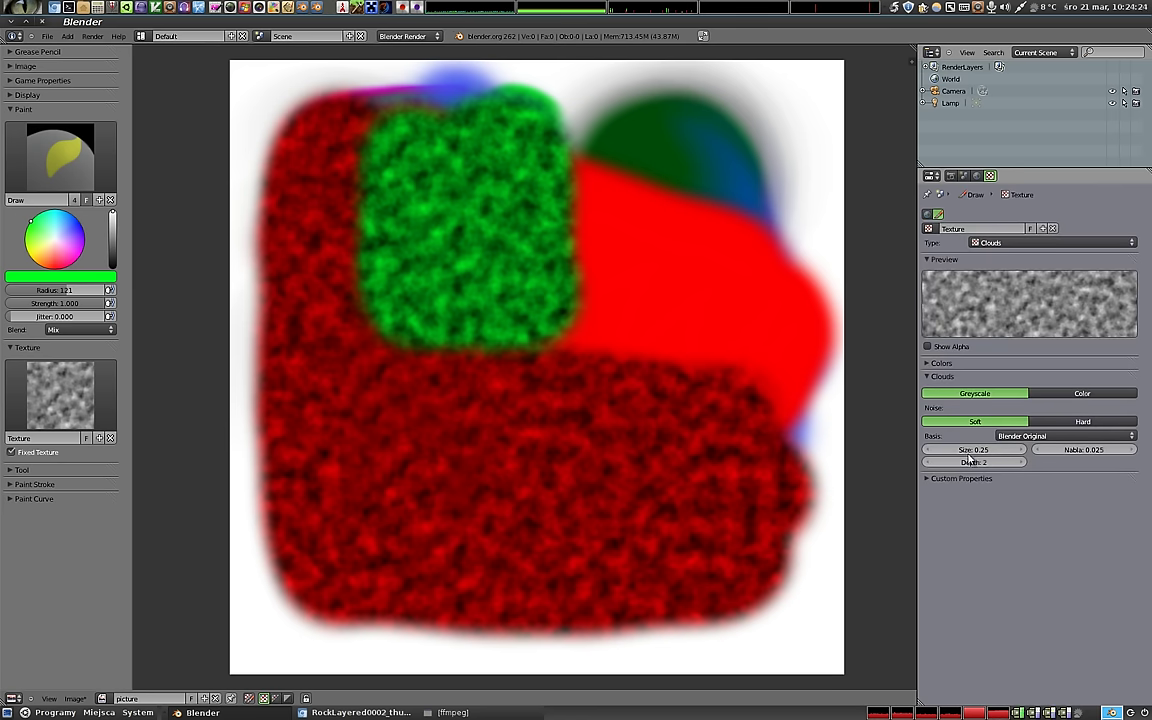
pyautogui.moveTo(969, 451); pyautogui.dragTo(1020, 451)
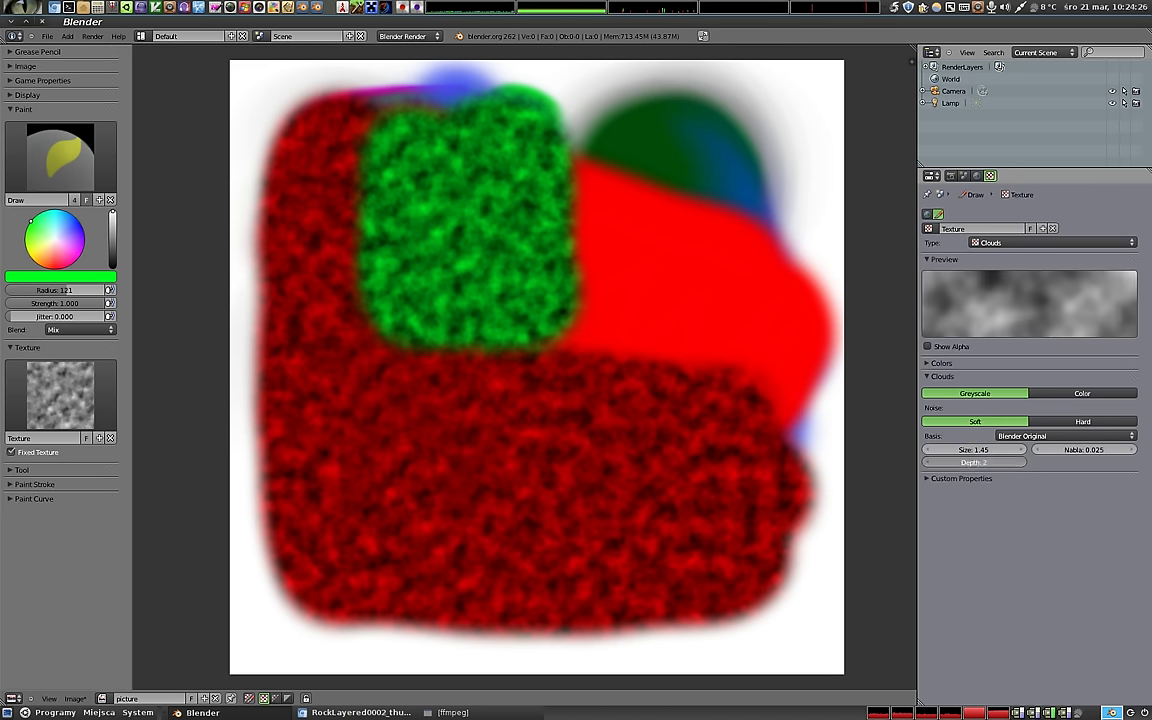
pyautogui.moveTo(669, 200)
pyautogui.mouseDown()
pyautogui.moveTo(755, 165)
pyautogui.moveTo(699, 278)
pyautogui.moveTo(630, 113)
pyautogui.moveTo(684, 129)
pyautogui.moveTo(585, 153)
pyautogui.moveTo(597, 327)
pyautogui.moveTo(787, 321)
pyautogui.moveTo(773, 160)
pyautogui.moveTo(728, 129)
pyautogui.moveTo(675, 194)
pyautogui.mouseUp()
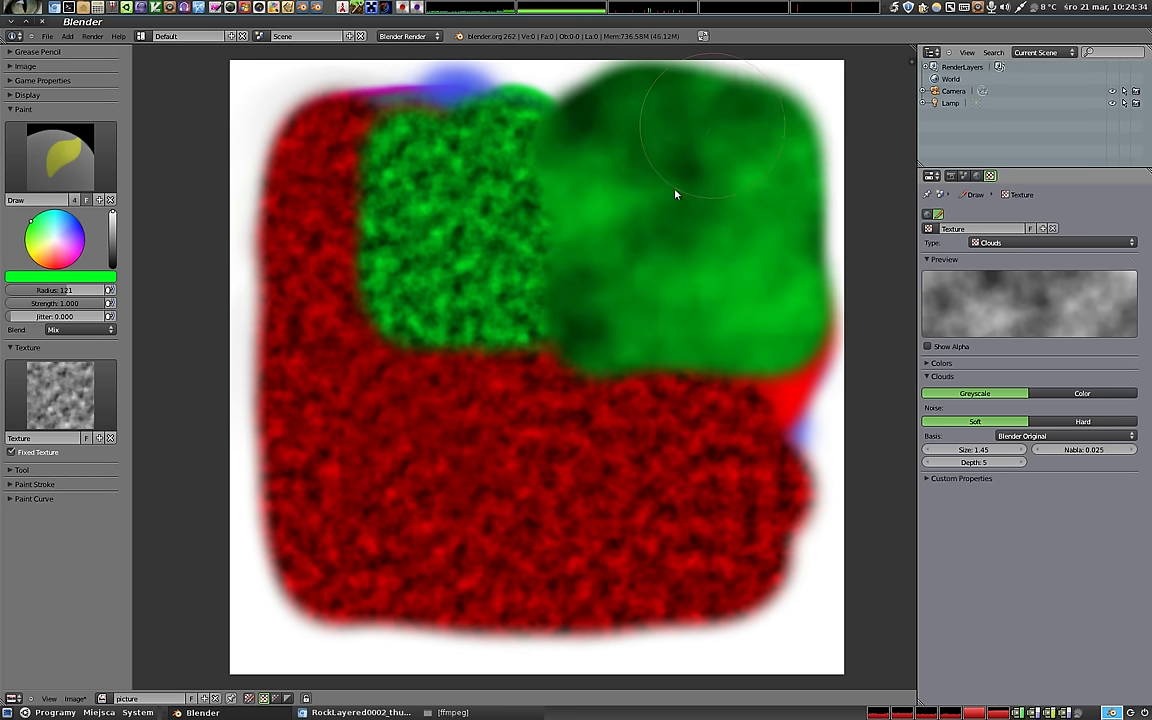
pyautogui.click(1062, 395)
# Paint cloudy green over the right blob, the noisy green patch and the upper-left red.
pyautogui.moveTo(615, 243)
pyautogui.mouseDown()
pyautogui.moveTo(609, 321)
pyautogui.moveTo(702, 319)
pyautogui.moveTo(711, 227)
pyautogui.mouseUp()
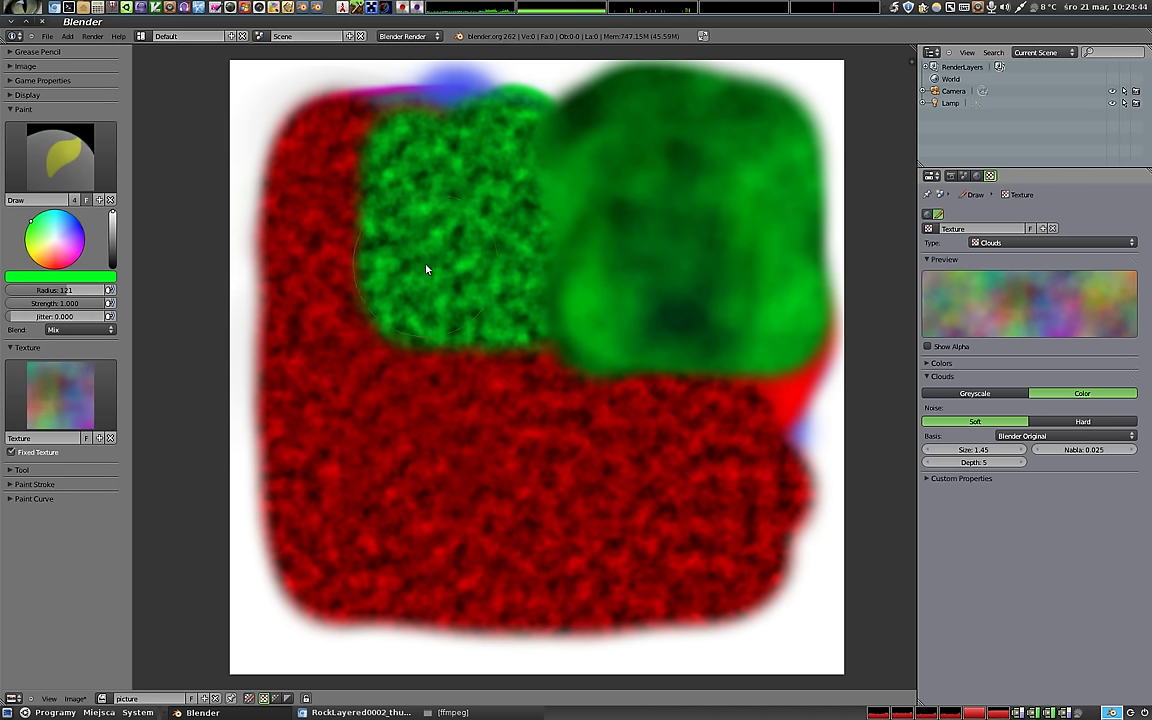
pyautogui.moveTo(419, 329); pyautogui.dragTo(396, 297)
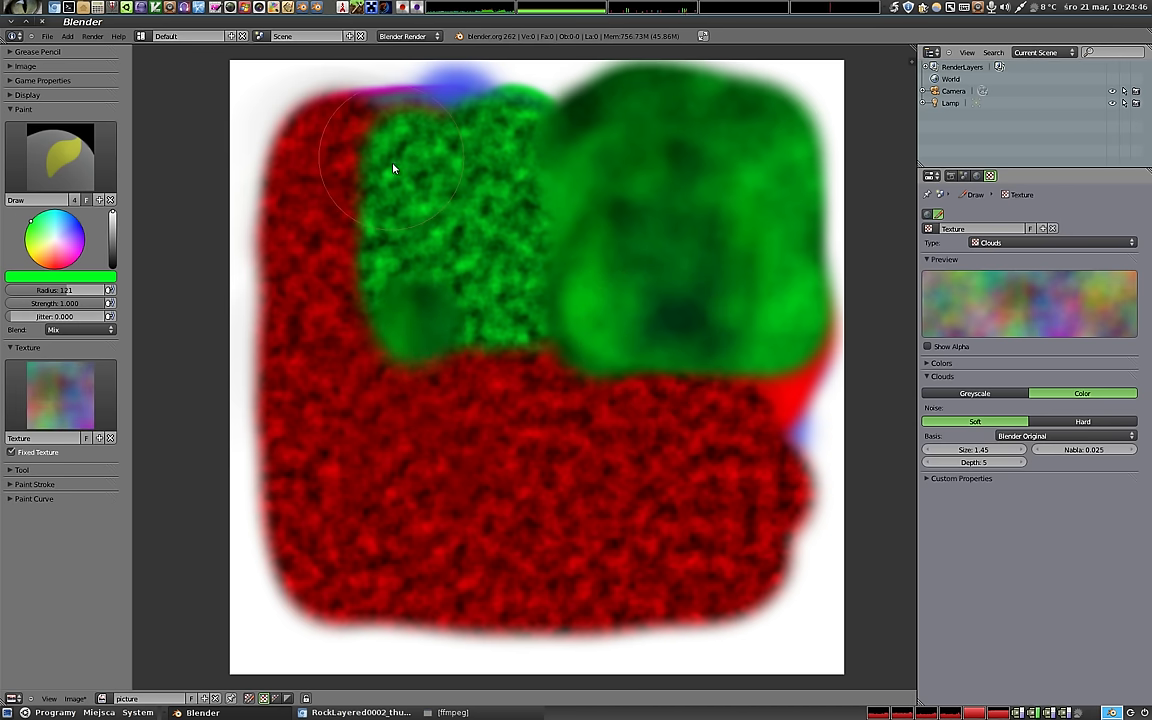
pyautogui.moveTo(393, 168); pyautogui.dragTo(391, 313)
pyautogui.moveTo(357, 148); pyautogui.dragTo(350, 290)
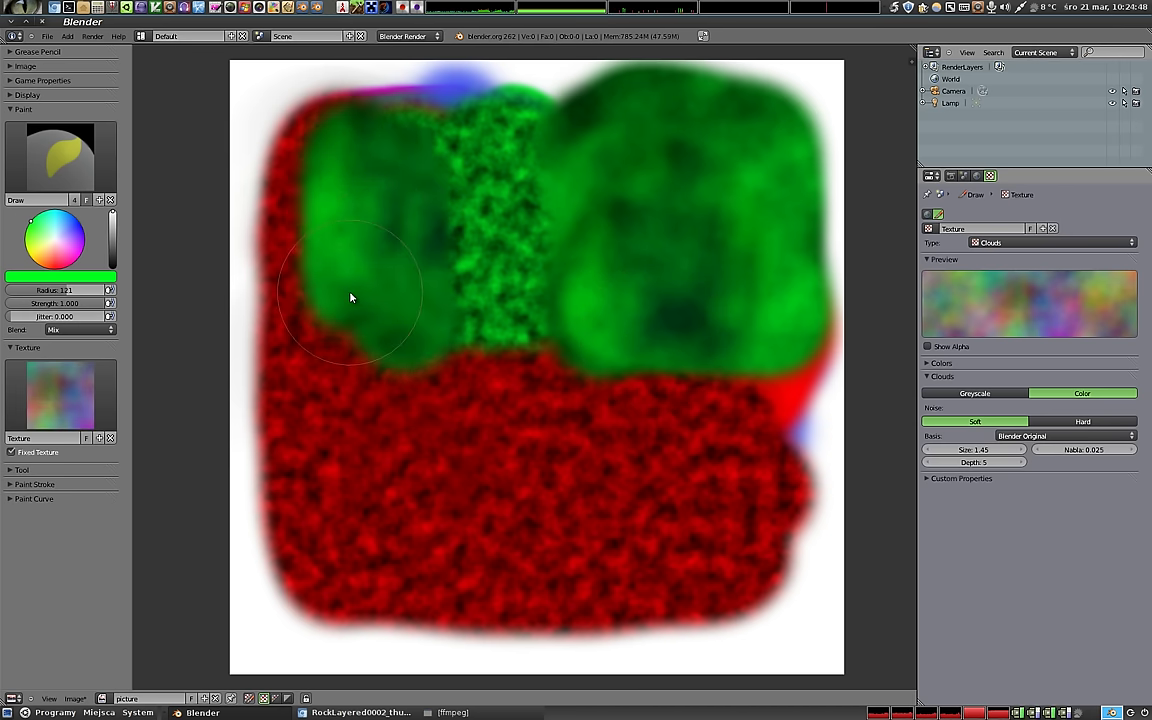
pyautogui.click(55, 148)
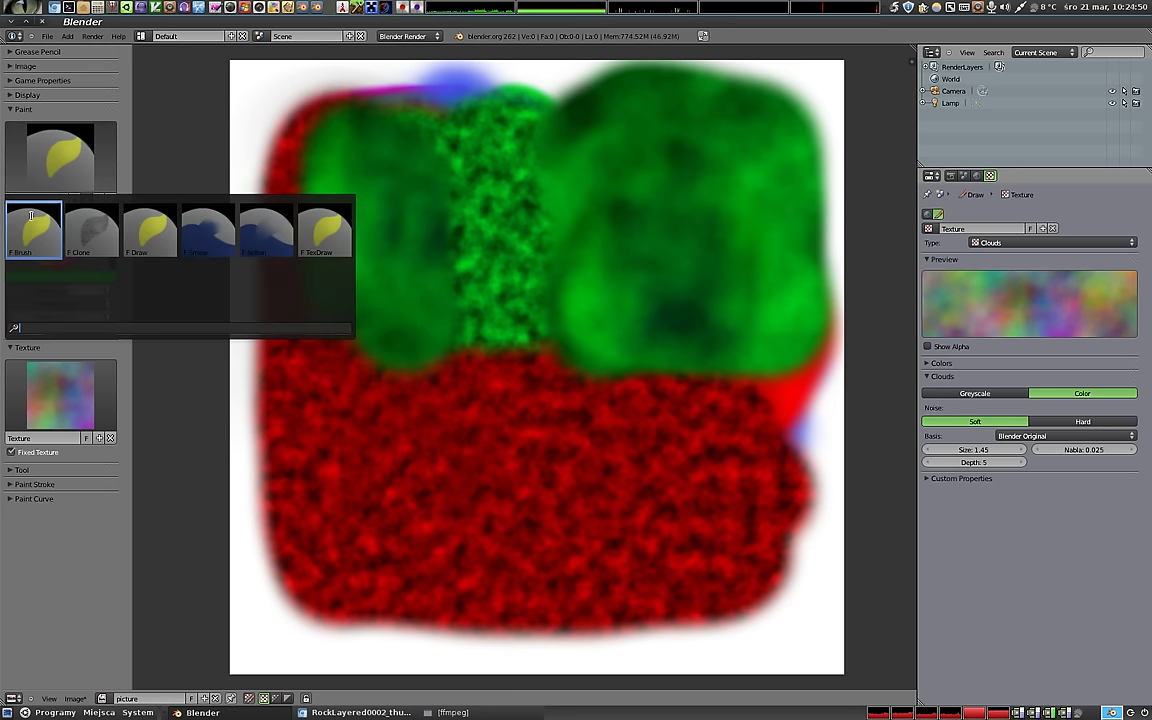
# Use the TexDraw brush with the Clouds texture to cover the image in multicolour cloud paint.
pyautogui.click(324, 236)
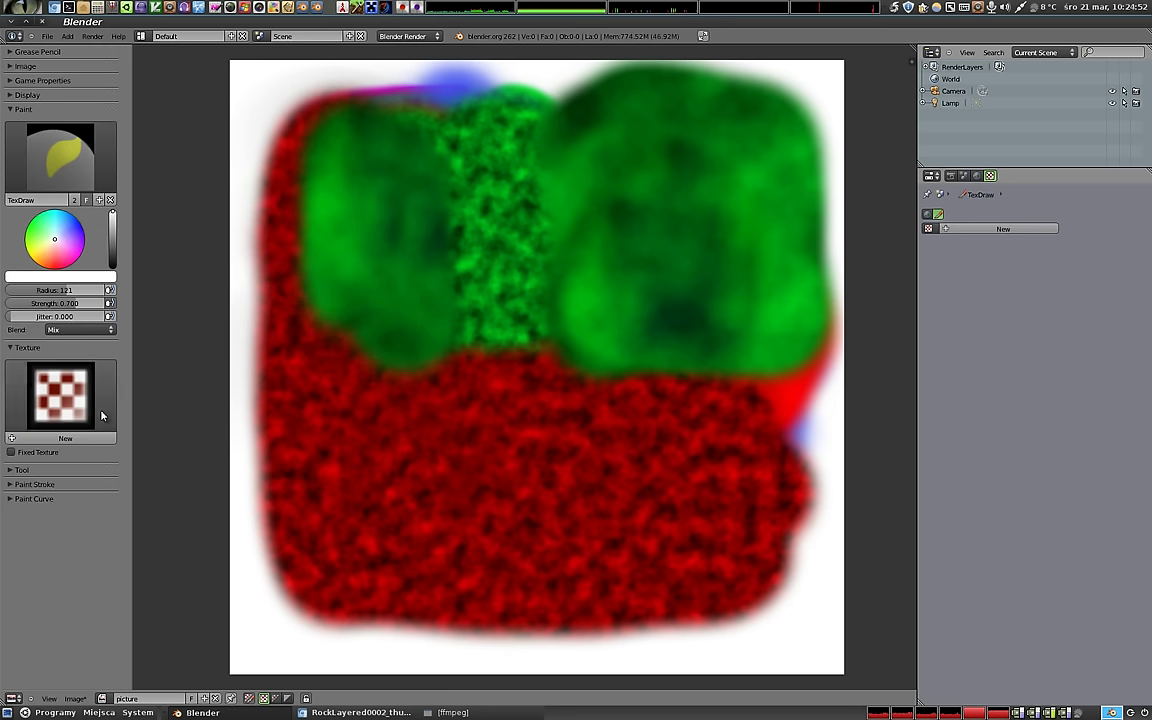
pyautogui.click(29, 430)
pyautogui.click(36, 415)
pyautogui.moveTo(316, 245)
pyautogui.mouseDown()
pyautogui.moveTo(320, 362)
pyautogui.moveTo(373, 265)
pyautogui.moveTo(383, 347)
pyautogui.moveTo(427, 260)
pyautogui.moveTo(427, 345)
pyautogui.moveTo(470, 260)
pyautogui.moveTo(463, 404)
pyautogui.mouseUp()
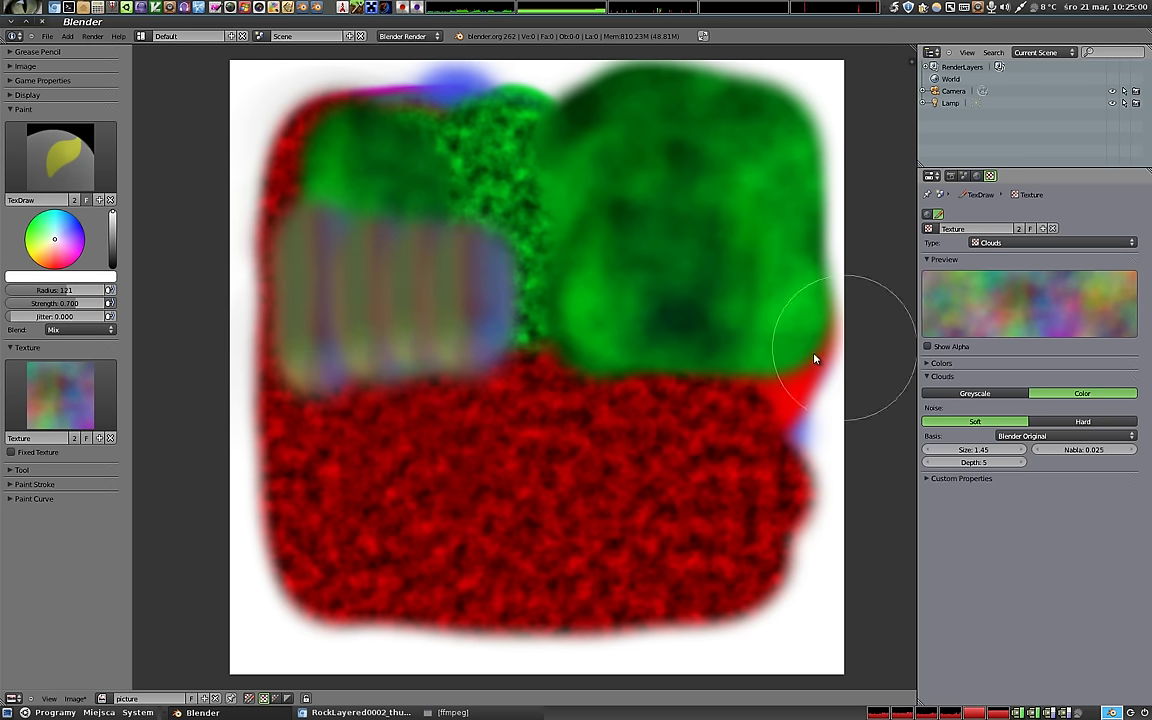
pyautogui.moveTo(382, 328)
pyautogui.mouseDown()
pyautogui.moveTo(419, 362)
pyautogui.moveTo(309, 303)
pyautogui.moveTo(522, 303)
pyautogui.moveTo(365, 237)
pyautogui.moveTo(337, 206)
pyautogui.moveTo(514, 185)
pyautogui.moveTo(311, 147)
pyautogui.moveTo(496, 121)
pyautogui.moveTo(499, 103)
pyautogui.moveTo(268, 90)
pyautogui.moveTo(220, 76)
pyautogui.moveTo(465, 73)
pyautogui.moveTo(288, 92)
pyautogui.moveTo(241, 130)
pyautogui.moveTo(267, 257)
pyautogui.moveTo(249, 437)
pyautogui.moveTo(284, 330)
pyautogui.moveTo(345, 535)
pyautogui.moveTo(345, 458)
pyautogui.moveTo(414, 337)
pyautogui.moveTo(395, 541)
pyautogui.moveTo(460, 476)
pyautogui.moveTo(509, 327)
pyautogui.moveTo(527, 458)
pyautogui.moveTo(515, 532)
pyautogui.moveTo(512, 458)
pyautogui.moveTo(560, 380)
pyautogui.moveTo(543, 463)
pyautogui.moveTo(290, 553)
pyautogui.moveTo(267, 530)
pyautogui.moveTo(252, 660)
pyautogui.moveTo(558, 640)
pyautogui.moveTo(597, 612)
pyautogui.moveTo(452, 581)
pyautogui.moveTo(332, 586)
pyautogui.moveTo(633, 579)
pyautogui.moveTo(743, 591)
pyautogui.moveTo(820, 608)
pyautogui.moveTo(828, 645)
pyautogui.moveTo(591, 645)
pyautogui.moveTo(575, 507)
pyautogui.moveTo(797, 532)
pyautogui.moveTo(841, 524)
pyautogui.moveTo(809, 492)
pyautogui.moveTo(650, 470)
pyautogui.moveTo(640, 404)
pyautogui.moveTo(836, 419)
pyautogui.moveTo(1035, 476)
pyautogui.mouseUp()
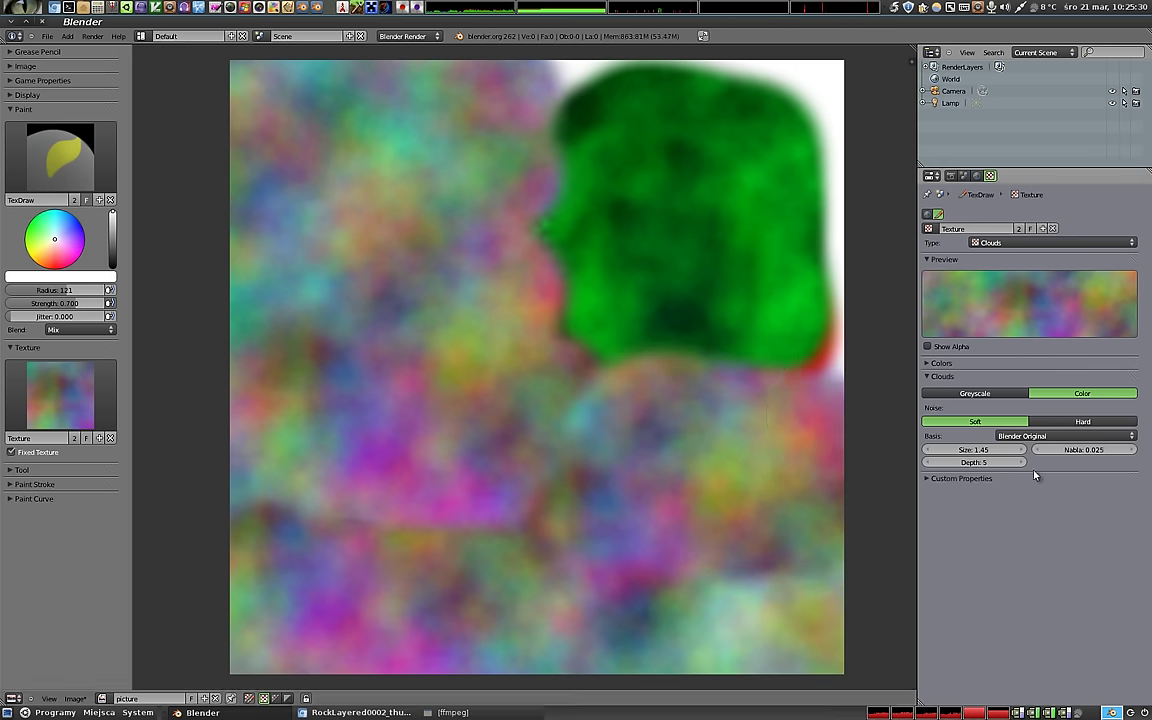
# Set Clouds noise to Hard at size 0.55 and paint a fine-cloud band over the green blob.
pyautogui.click(1073, 424)
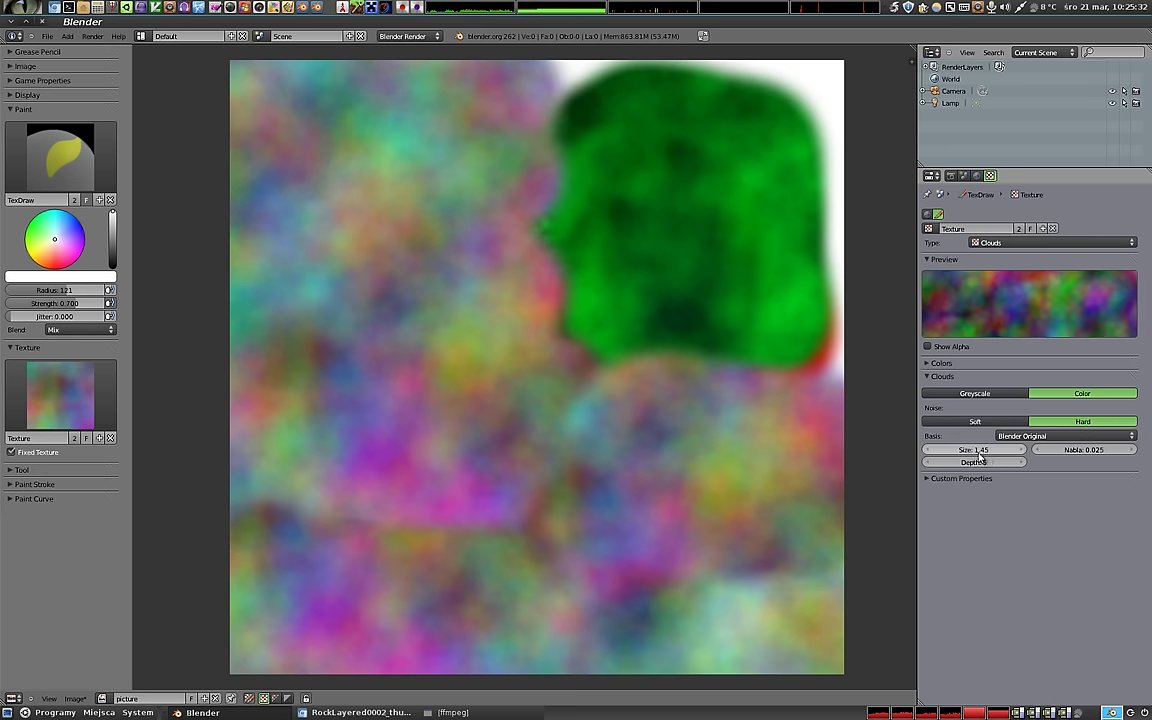
pyautogui.moveTo(975, 449); pyautogui.dragTo(945, 449)
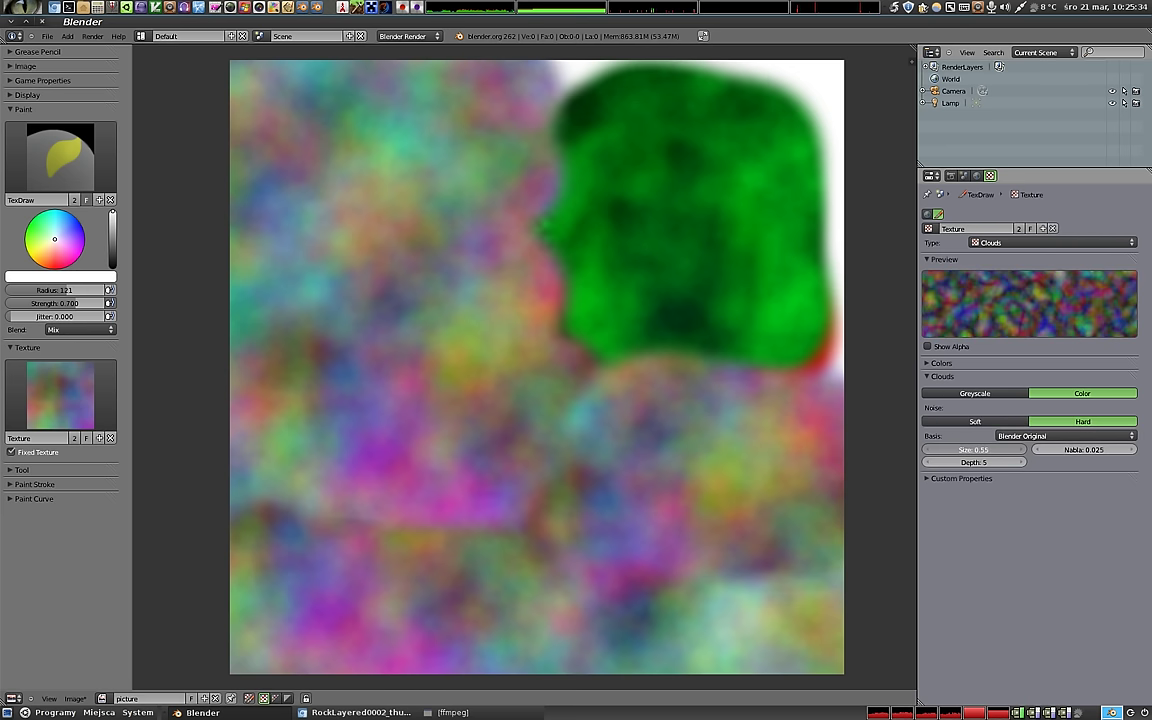
pyautogui.moveTo(600, 320)
pyautogui.mouseDown()
pyautogui.moveTo(581, 88)
pyautogui.moveTo(629, 92)
pyautogui.mouseUp()
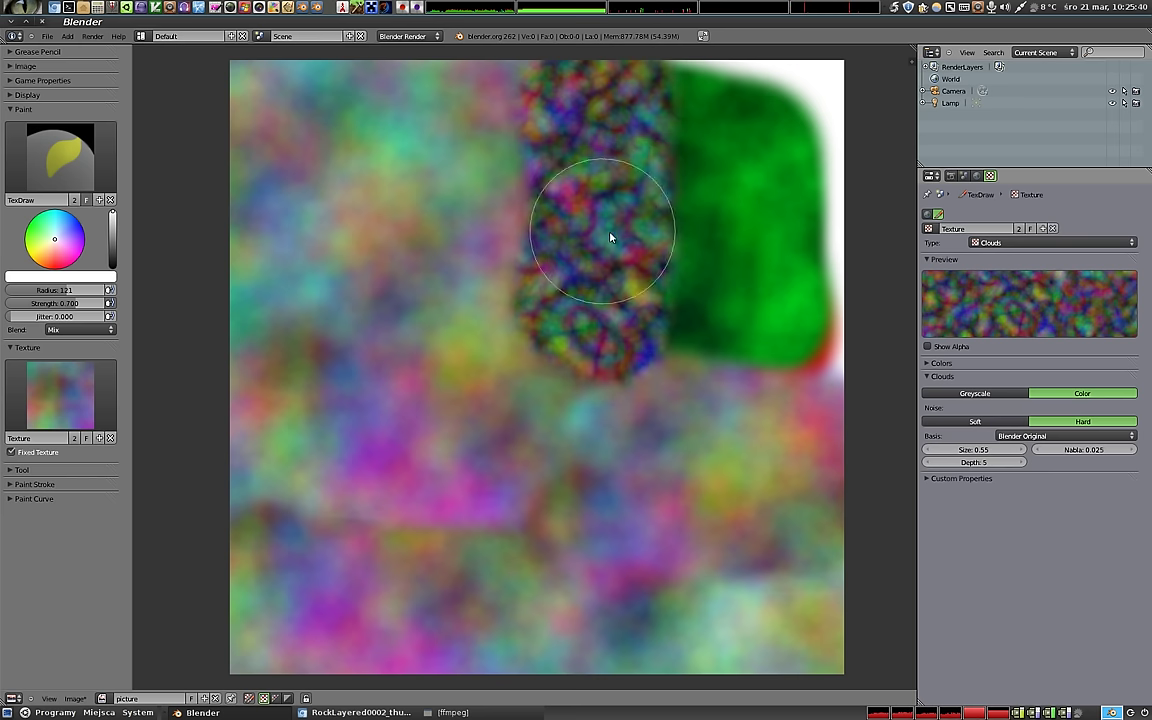
# Change the texture to Magic with depth 3 and paint two blue-yellow columns from the top.
pyautogui.click(1015, 243)
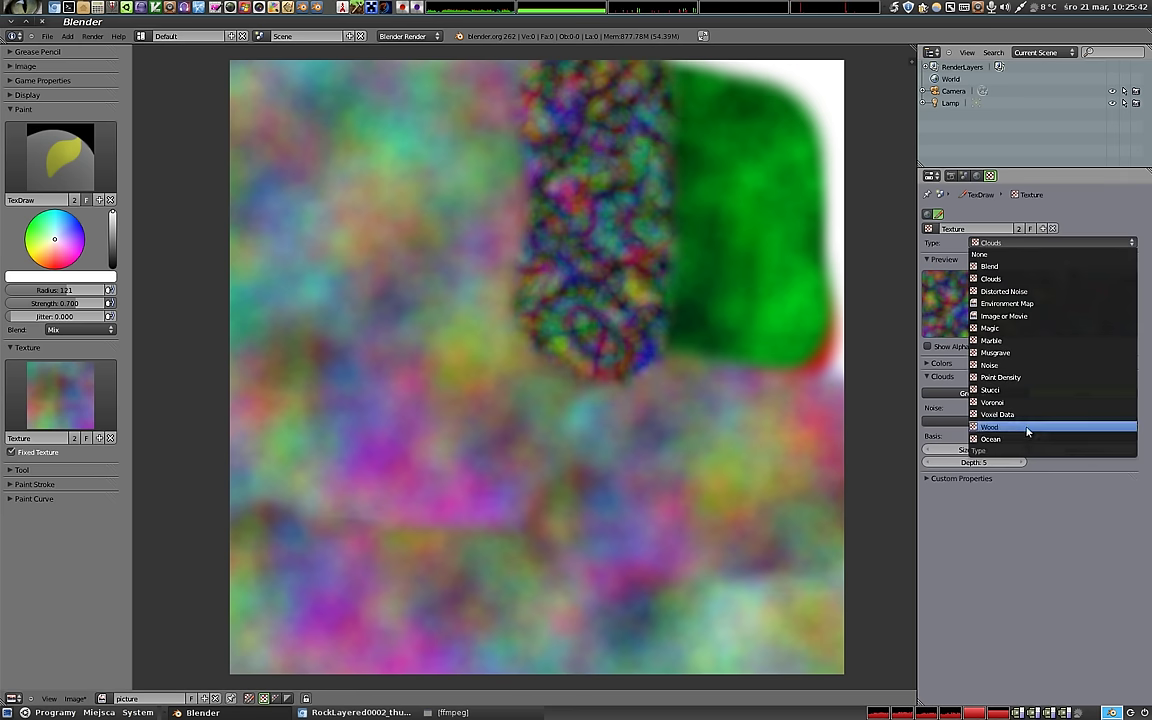
pyautogui.click(1029, 330)
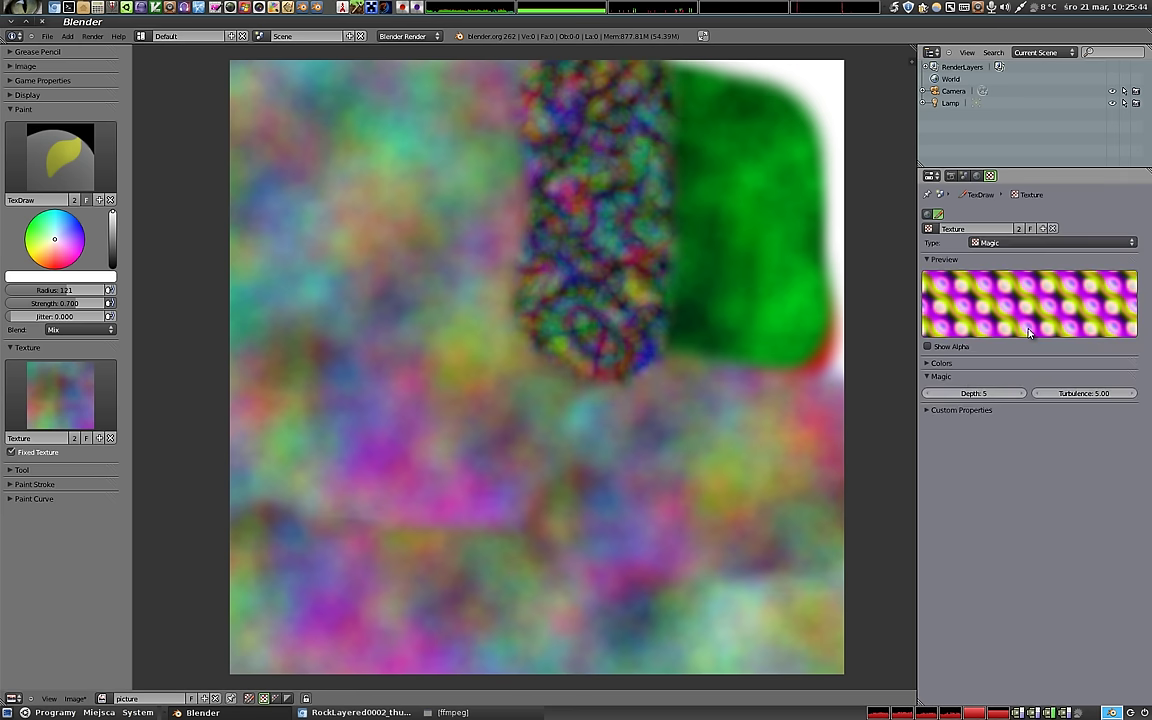
pyautogui.click(928, 394)
pyautogui.click(928, 394)
pyautogui.moveTo(480, 100); pyautogui.dragTo(488, 309)
pyautogui.moveTo(420, 97)
pyautogui.mouseDown()
pyautogui.moveTo(406, 218)
pyautogui.moveTo(378, 300)
pyautogui.moveTo(314, 55)
pyautogui.moveTo(350, 155)
pyautogui.moveTo(360, 297)
pyautogui.mouseUp()
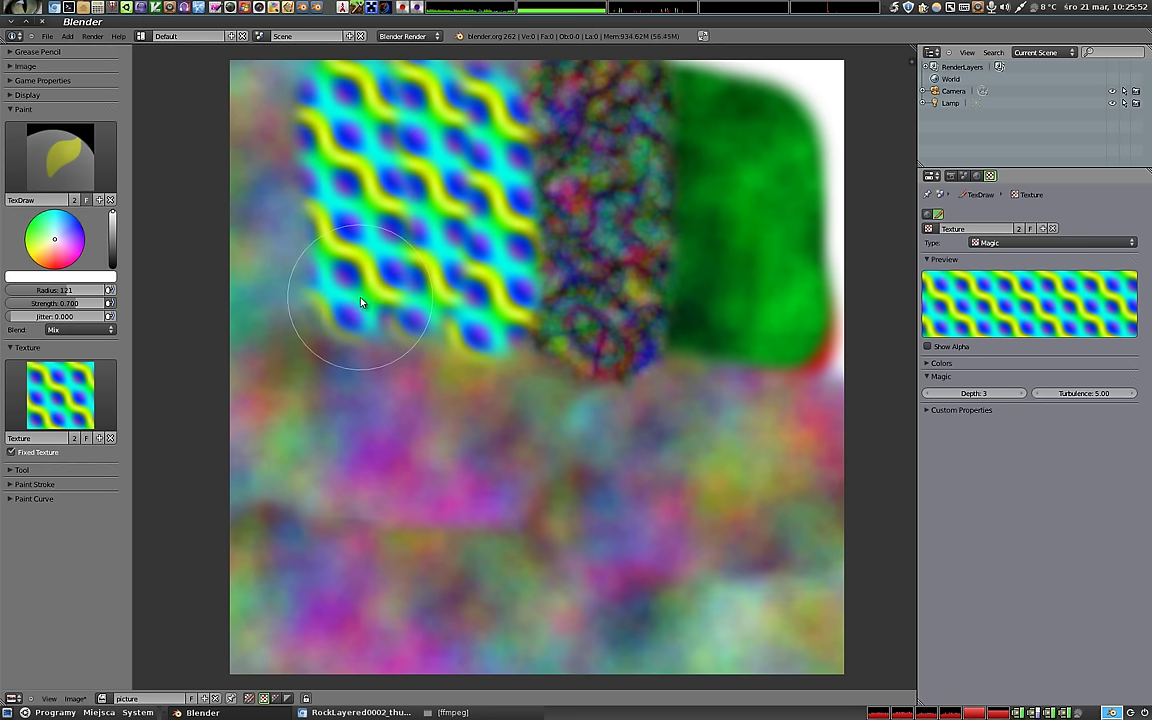
pyautogui.click(1000, 243)
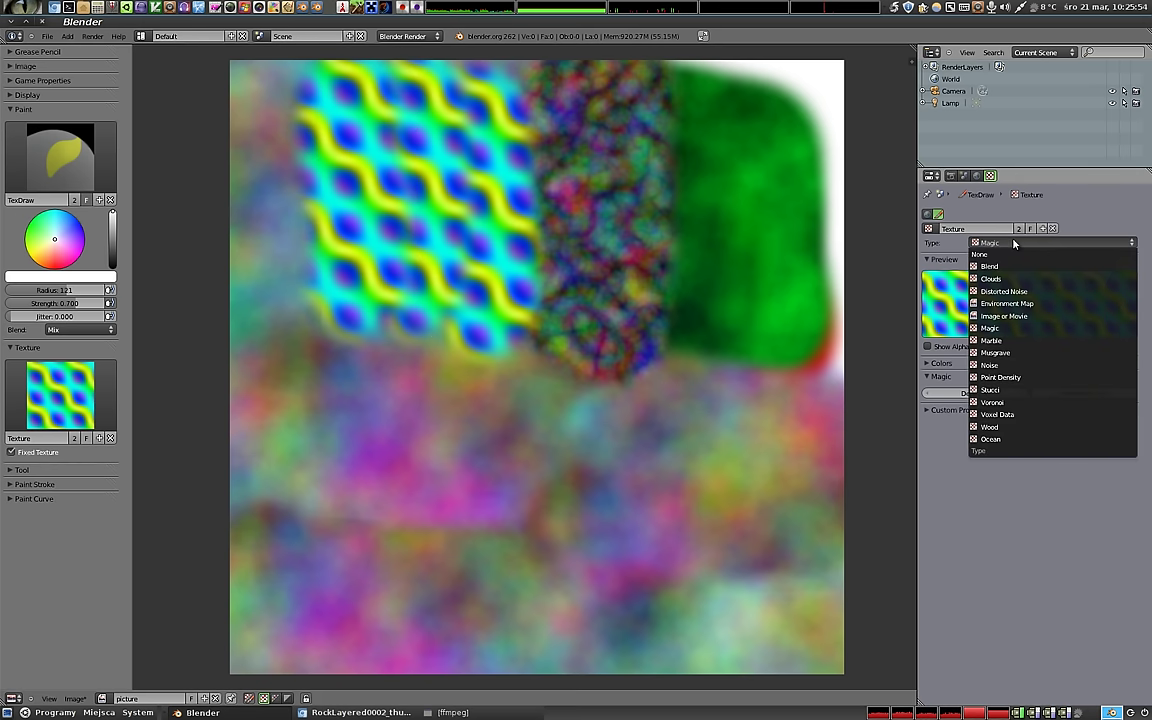
# With a Wood texture, paint two vertical ring strokes top right and a horizontal band lower middle.
pyautogui.click(1019, 428)
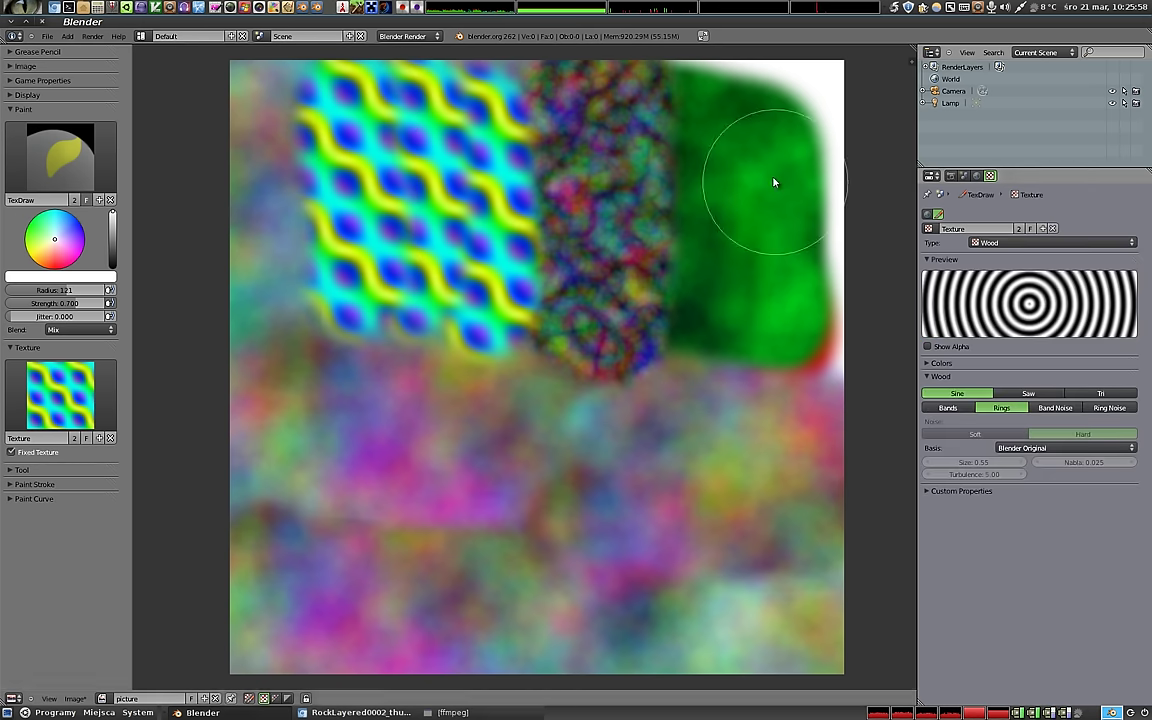
pyautogui.moveTo(705, 103); pyautogui.dragTo(707, 342)
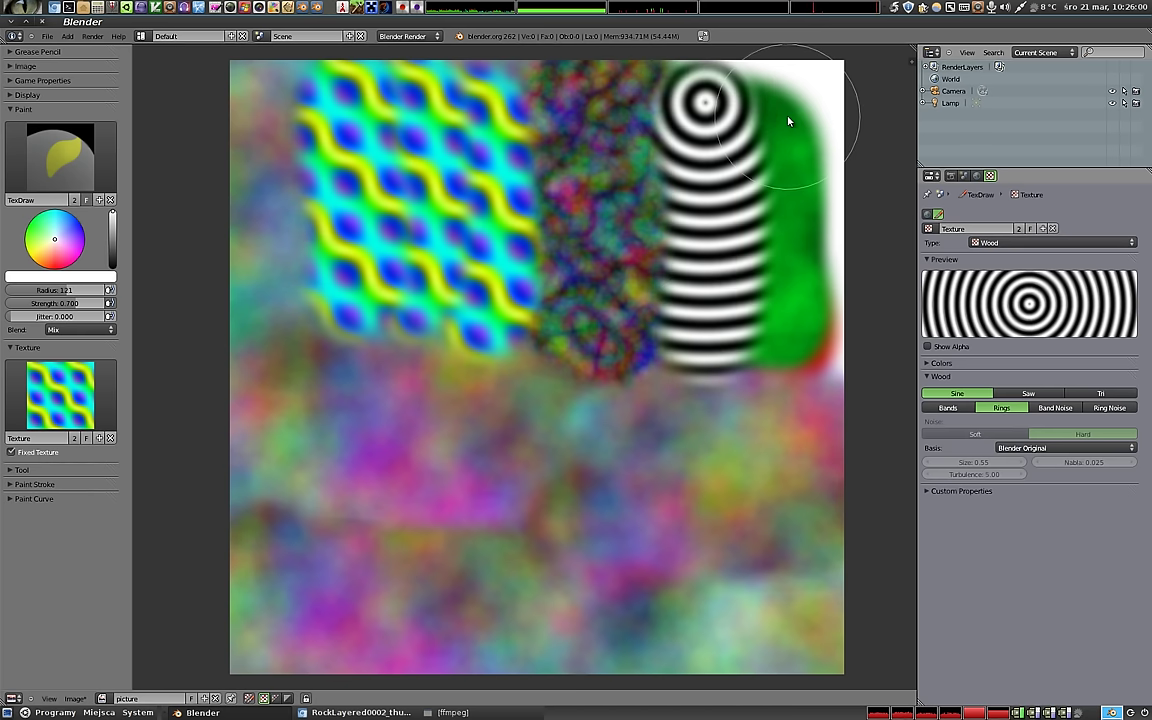
pyautogui.moveTo(786, 103); pyautogui.dragTo(785, 337)
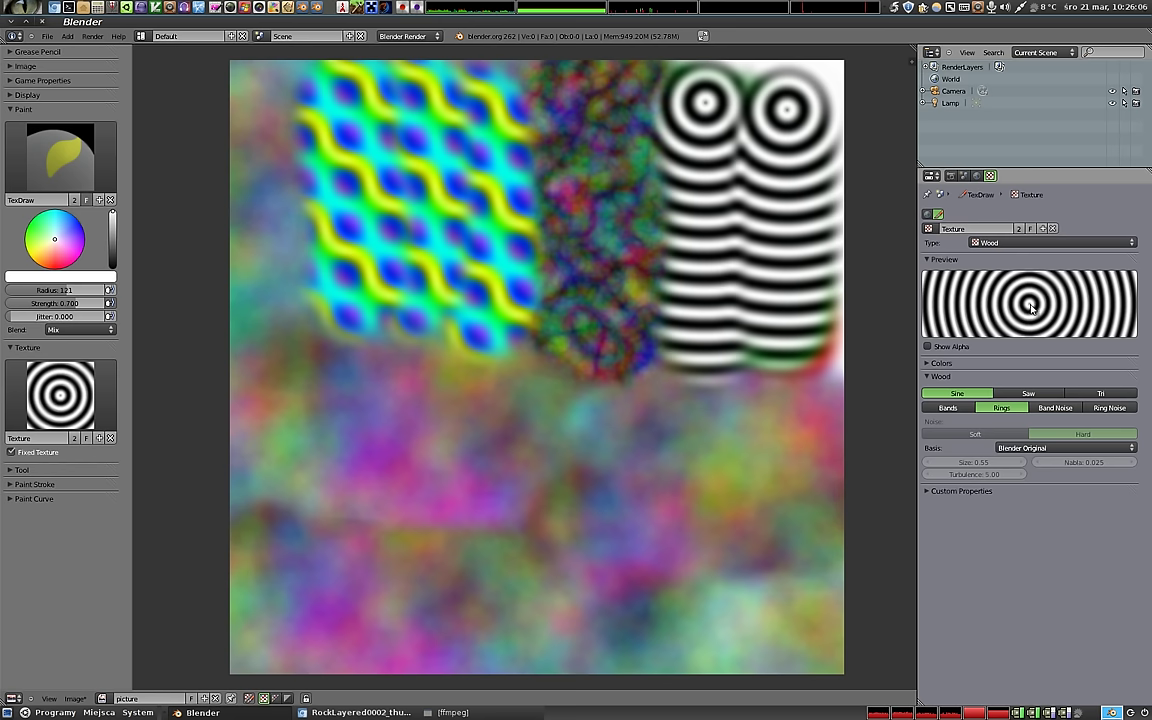
pyautogui.click(423, 466)
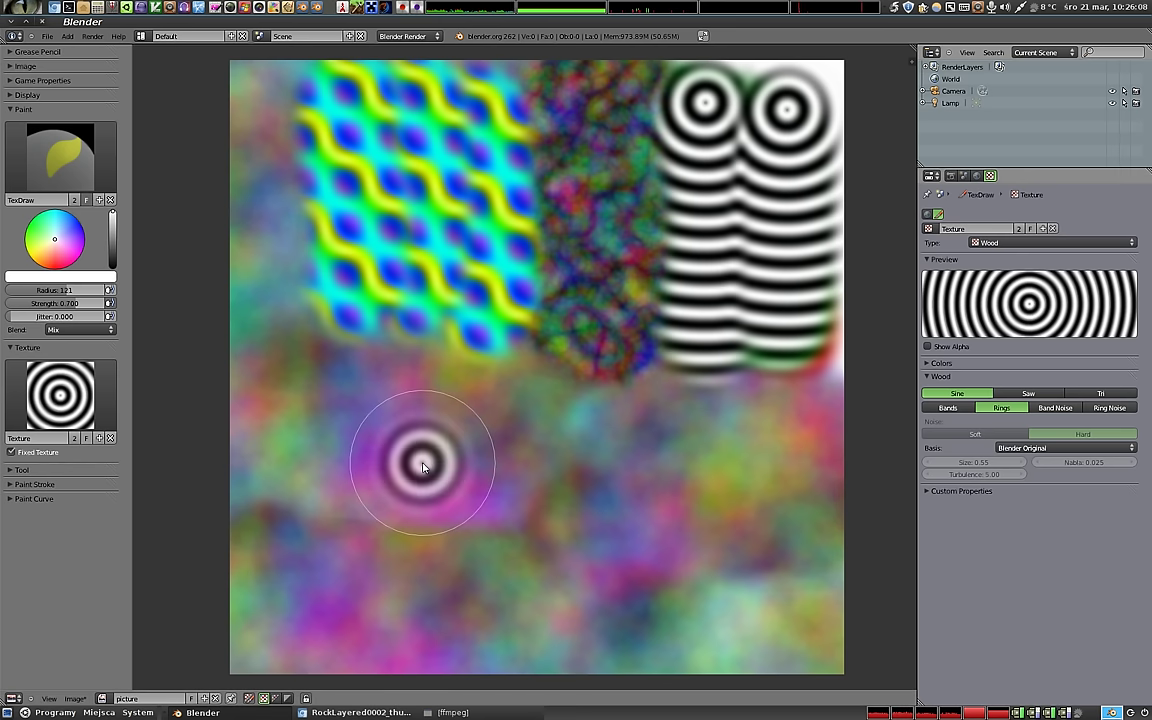
pyautogui.moveTo(423, 466); pyautogui.dragTo(766, 473)
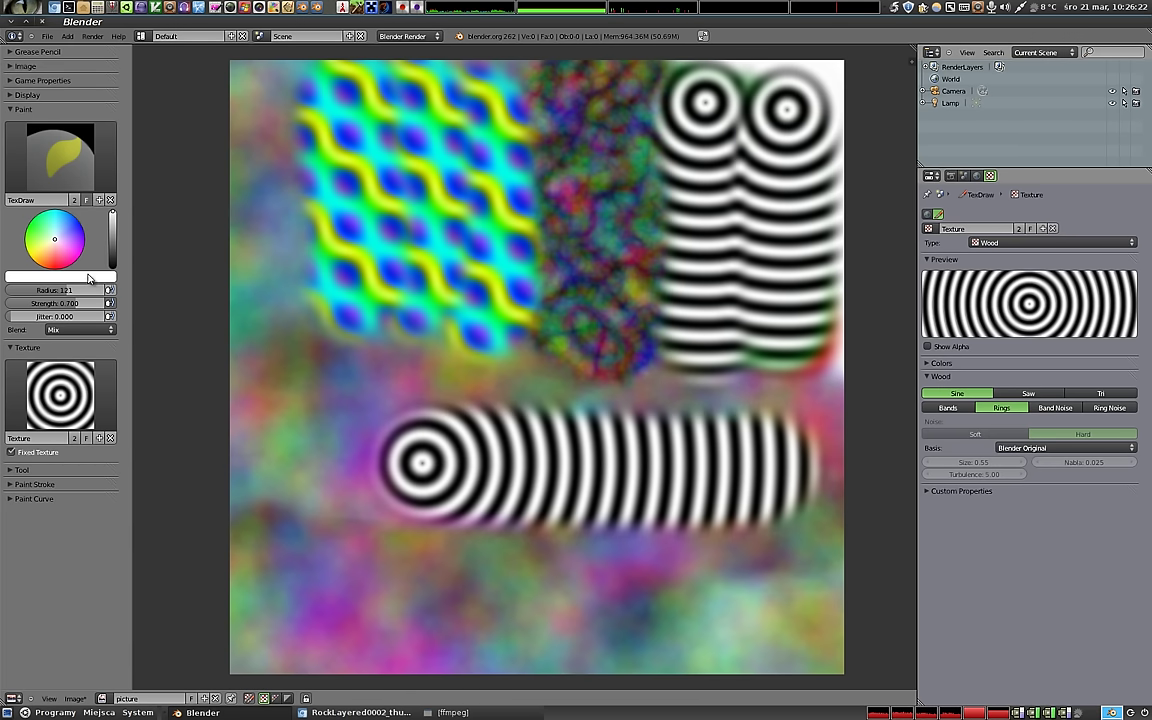
pyautogui.click(60, 155)
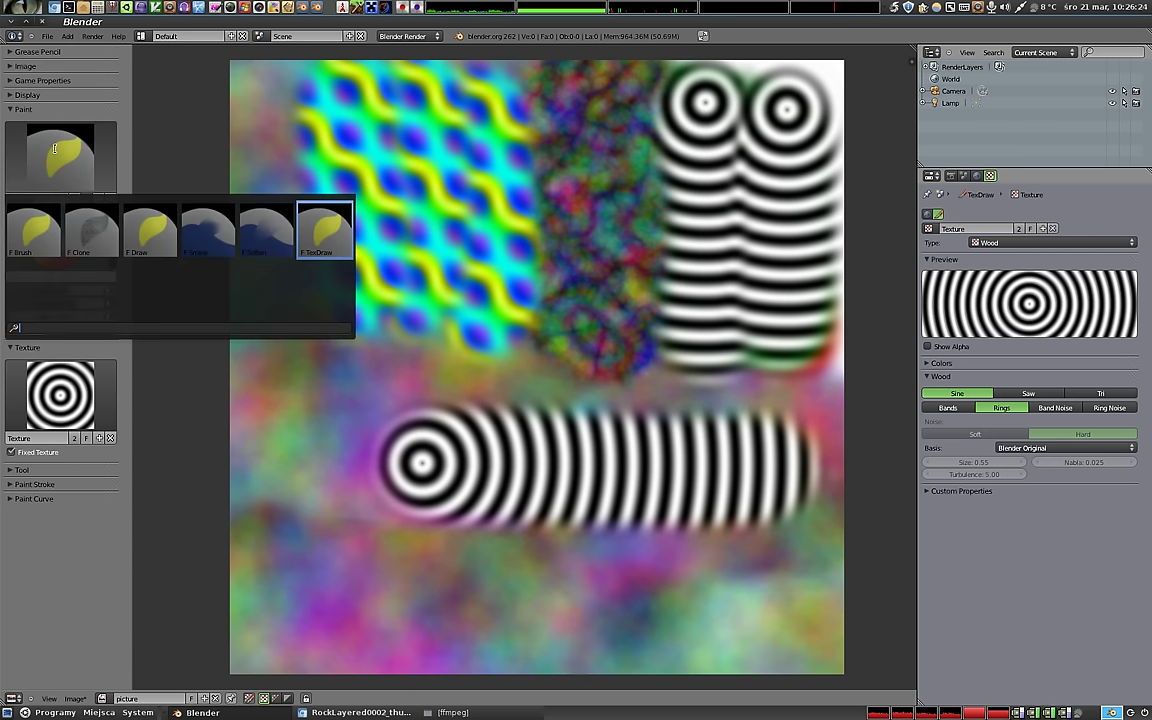
# With the Draw brush, paint green rings down the left side, then blue rings up to the top edge.
pyautogui.click(151, 239)
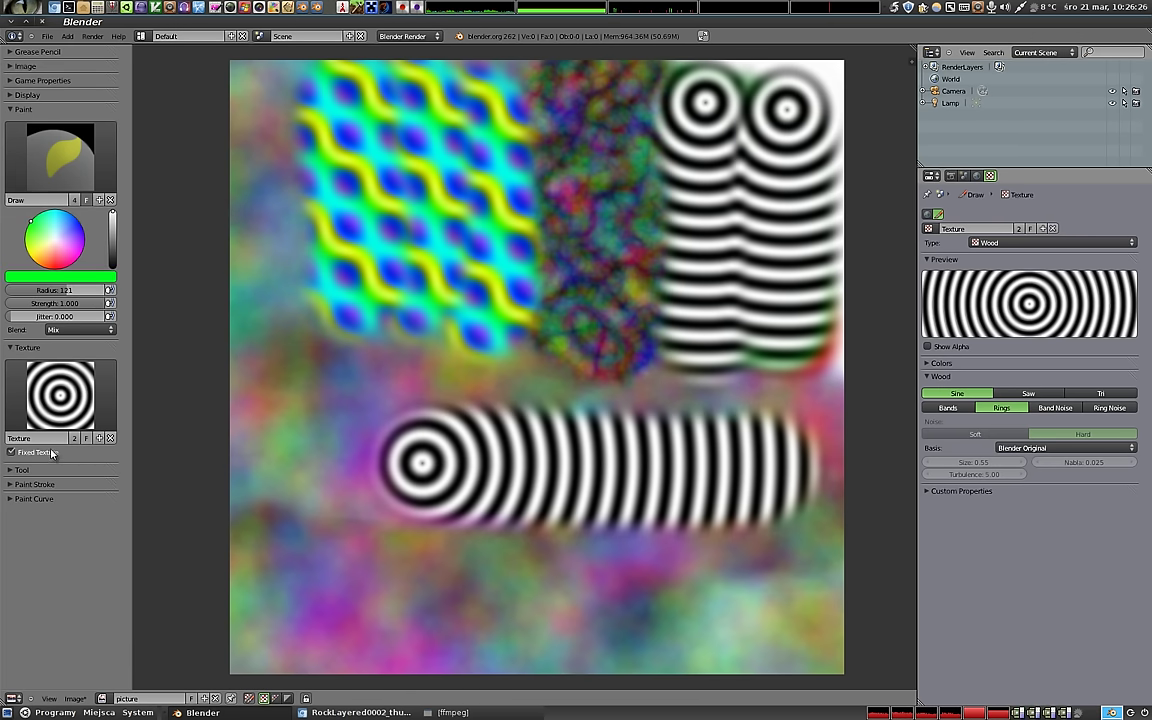
pyautogui.moveTo(297, 372); pyautogui.dragTo(301, 500)
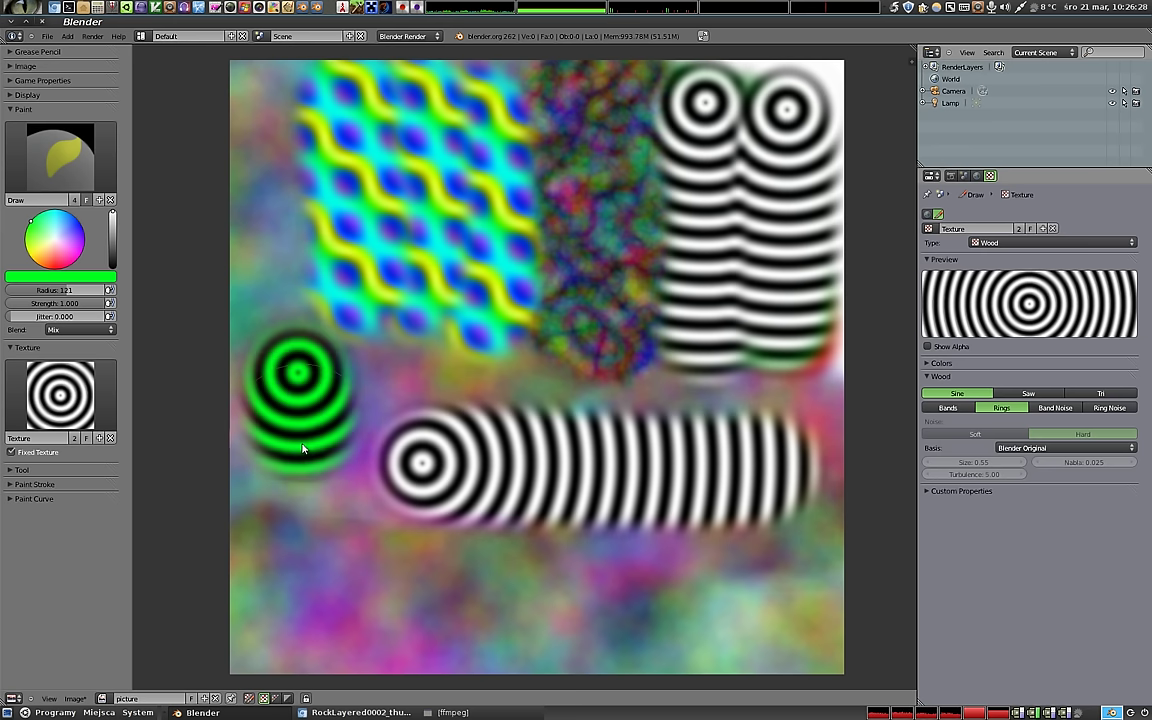
pyautogui.click(76, 218)
pyautogui.moveTo(293, 330); pyautogui.dragTo(291, 200)
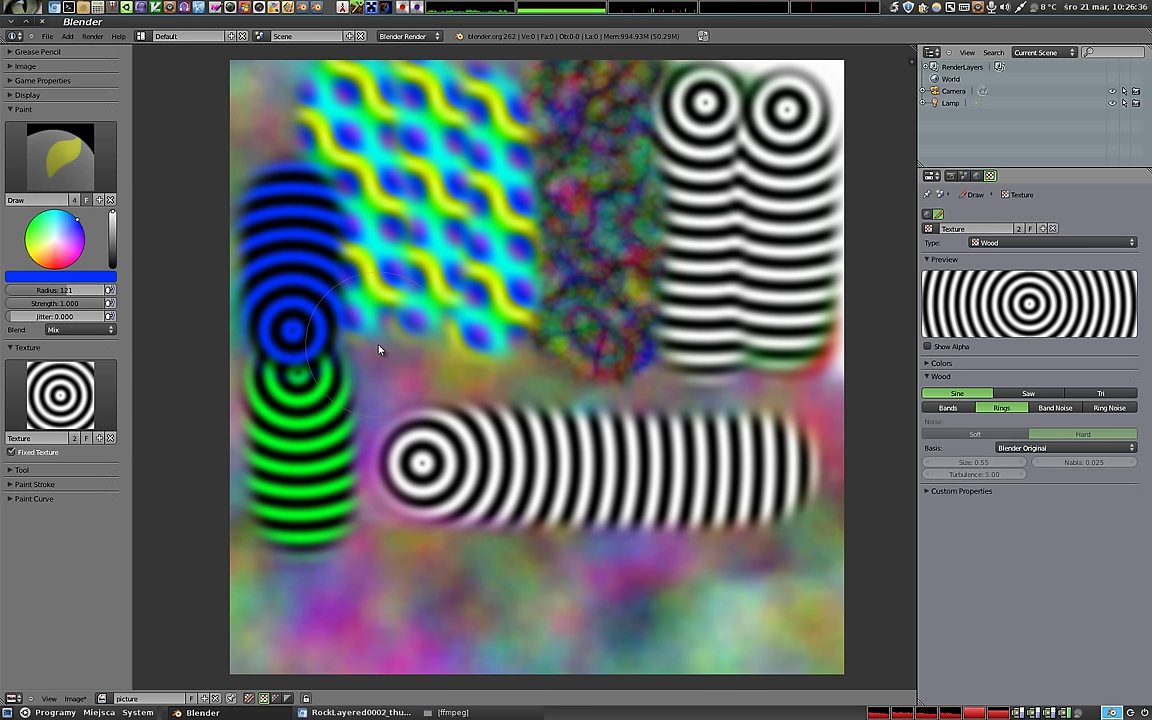
pyautogui.scroll(-2, 497, 352)
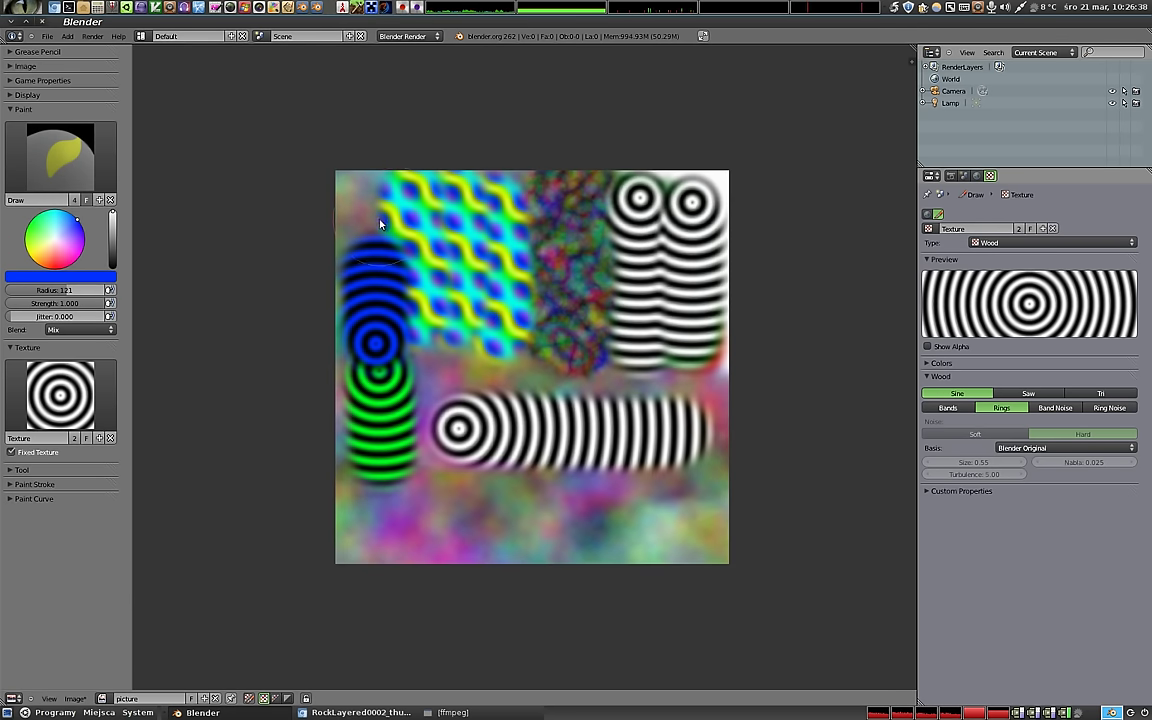
pyautogui.moveTo(380, 209); pyautogui.dragTo(379, 170)
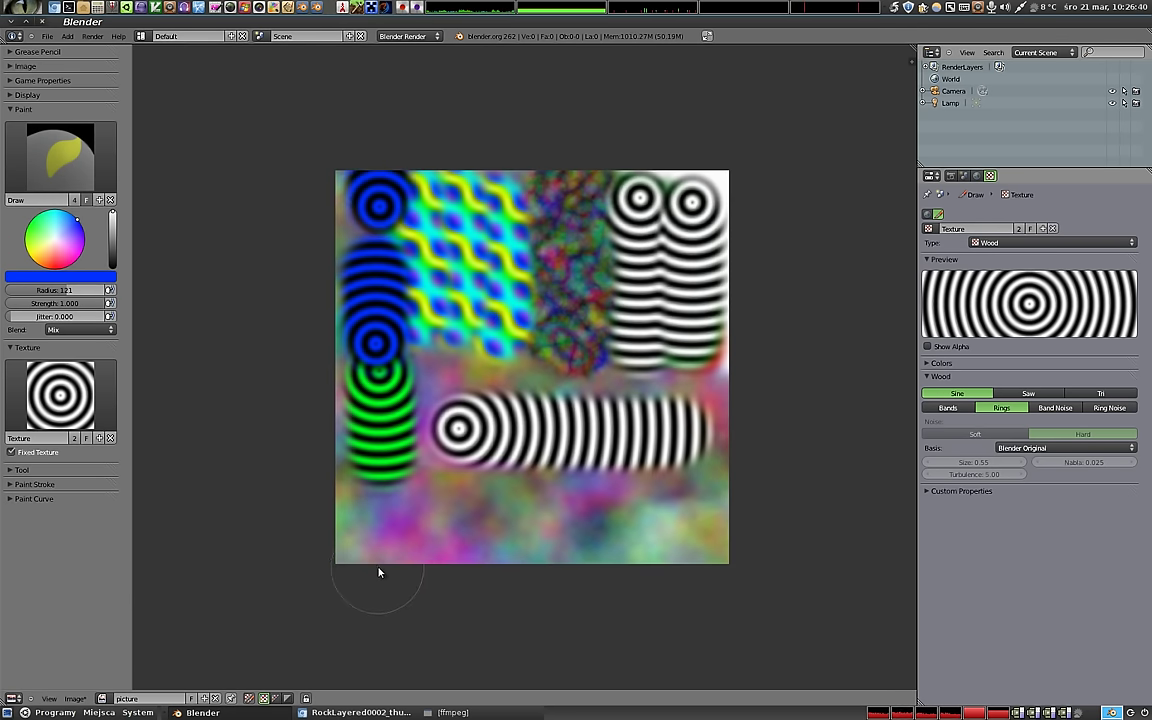
# With stroke Wrap on, stamp blue rings that wrap across the bottom-left, right and top edges.
pyautogui.click(9, 484)
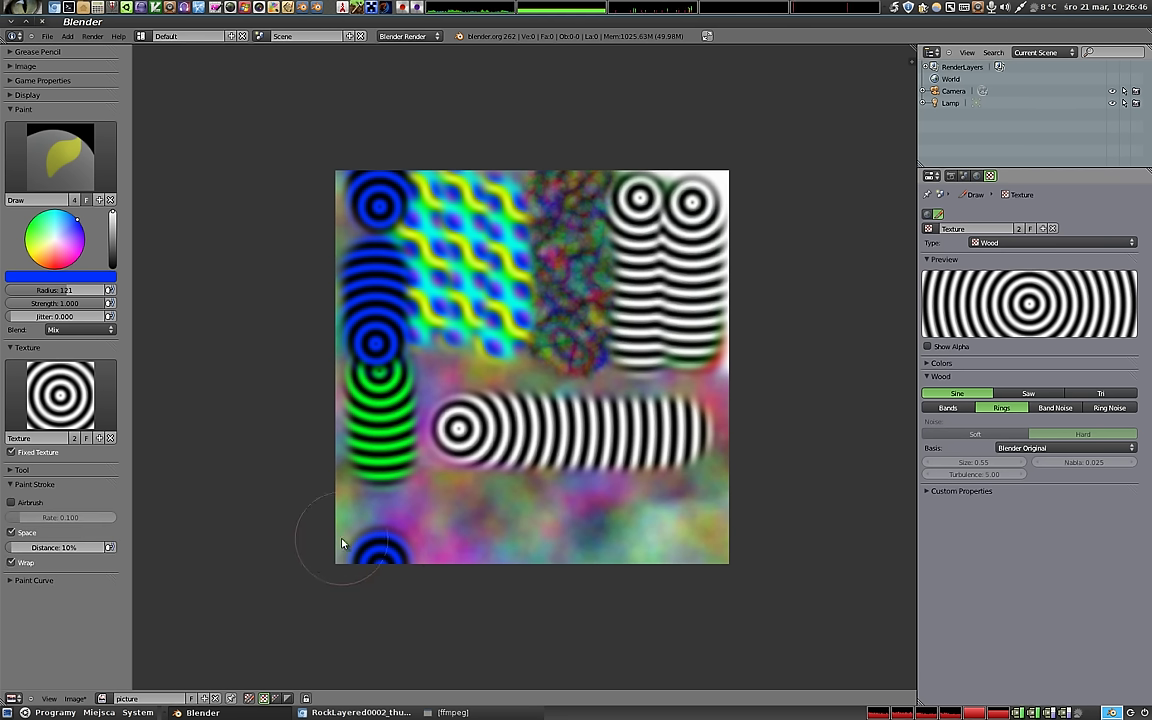
pyautogui.moveTo(416, 516); pyautogui.dragTo(300, 512)
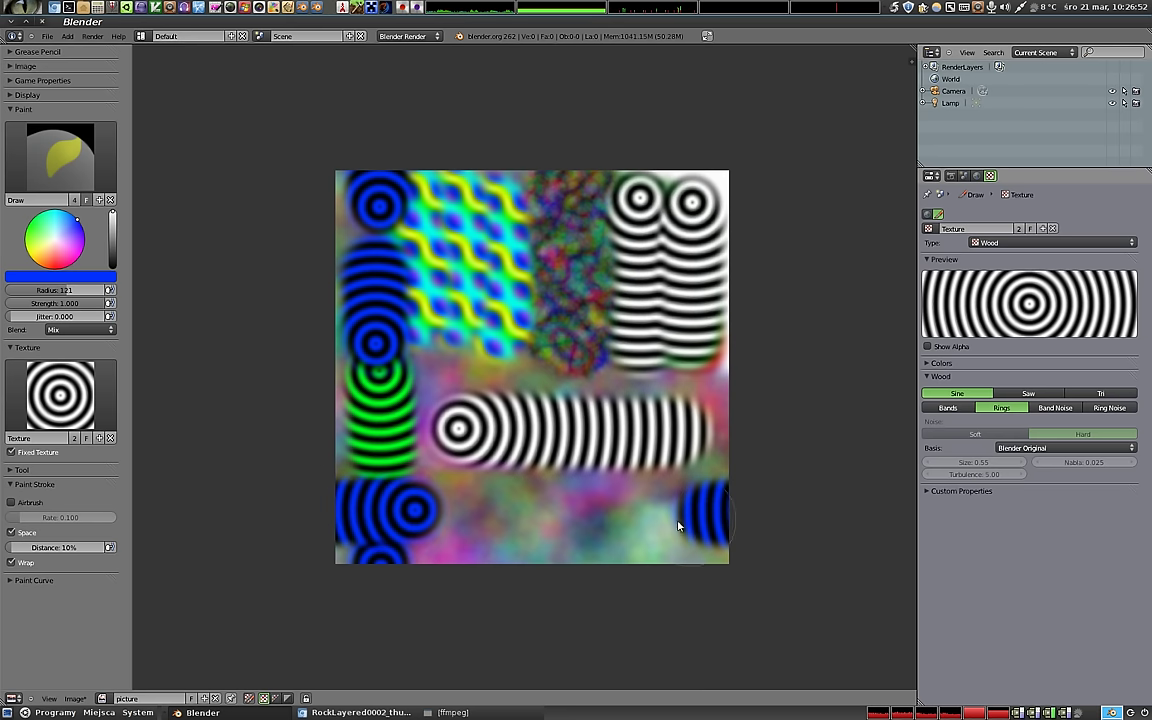
pyautogui.click(460, 514)
pyautogui.moveTo(463, 548); pyautogui.dragTo(467, 602)
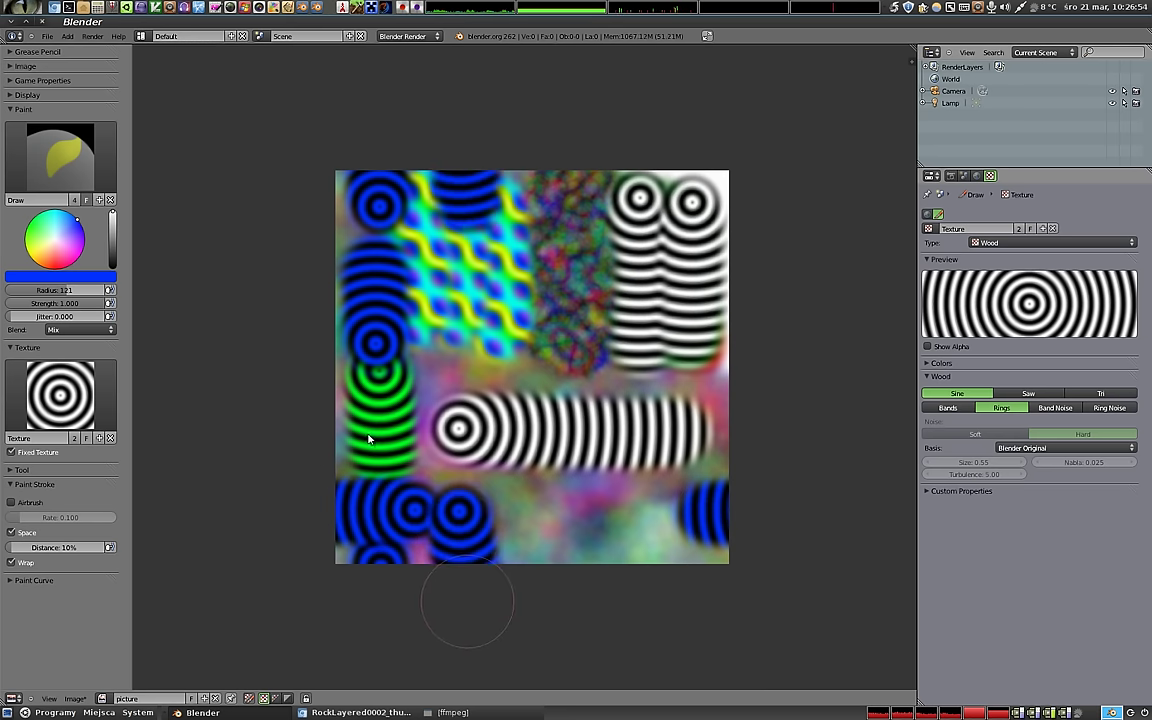
pyautogui.click(10, 95)
# Turn on Repeat to tile the image and paint blue rings across the top tile seam.
pyautogui.click(70, 127)
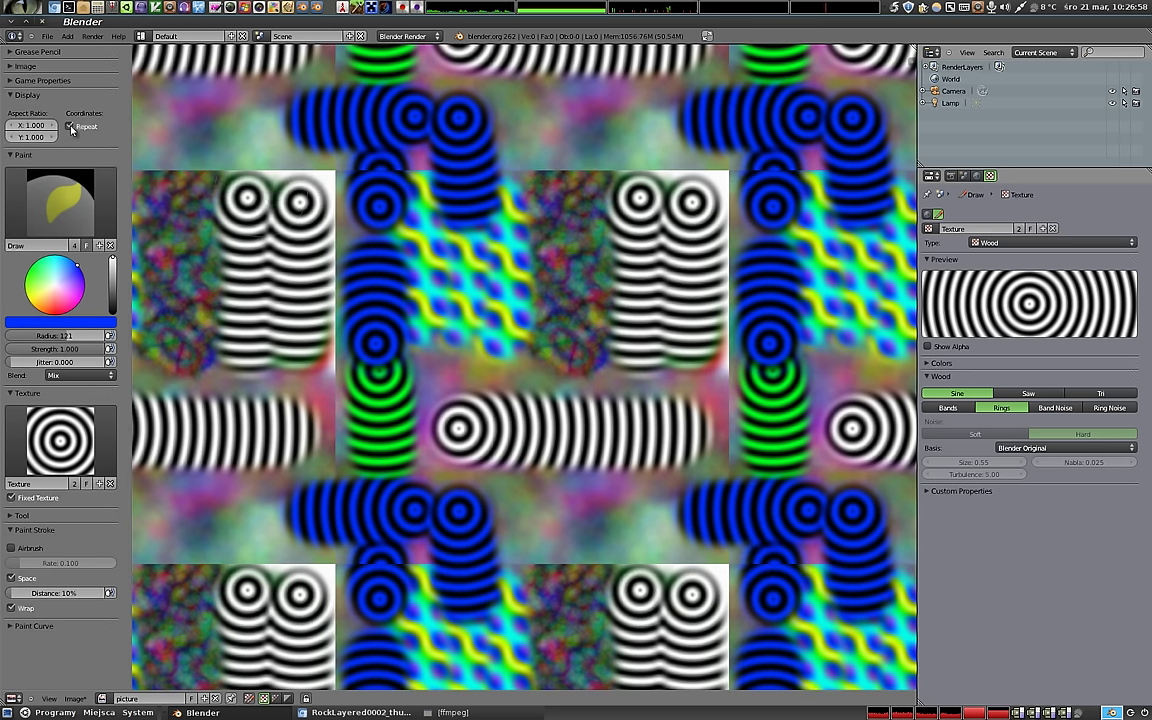
pyautogui.moveTo(506, 175)
pyautogui.mouseDown()
pyautogui.moveTo(650, 180)
pyautogui.moveTo(690, 160)
pyautogui.moveTo(705, 190)
pyautogui.moveTo(700, 245)
pyautogui.moveTo(726, 378)
pyautogui.moveTo(690, 450)
pyautogui.moveTo(589, 469)
pyautogui.moveTo(342, 465)
pyautogui.moveTo(357, 416)
pyautogui.moveTo(360, 167)
pyautogui.moveTo(452, 188)
pyautogui.moveTo(506, 175)
pyautogui.moveTo(600, 196)
pyautogui.mouseUp()
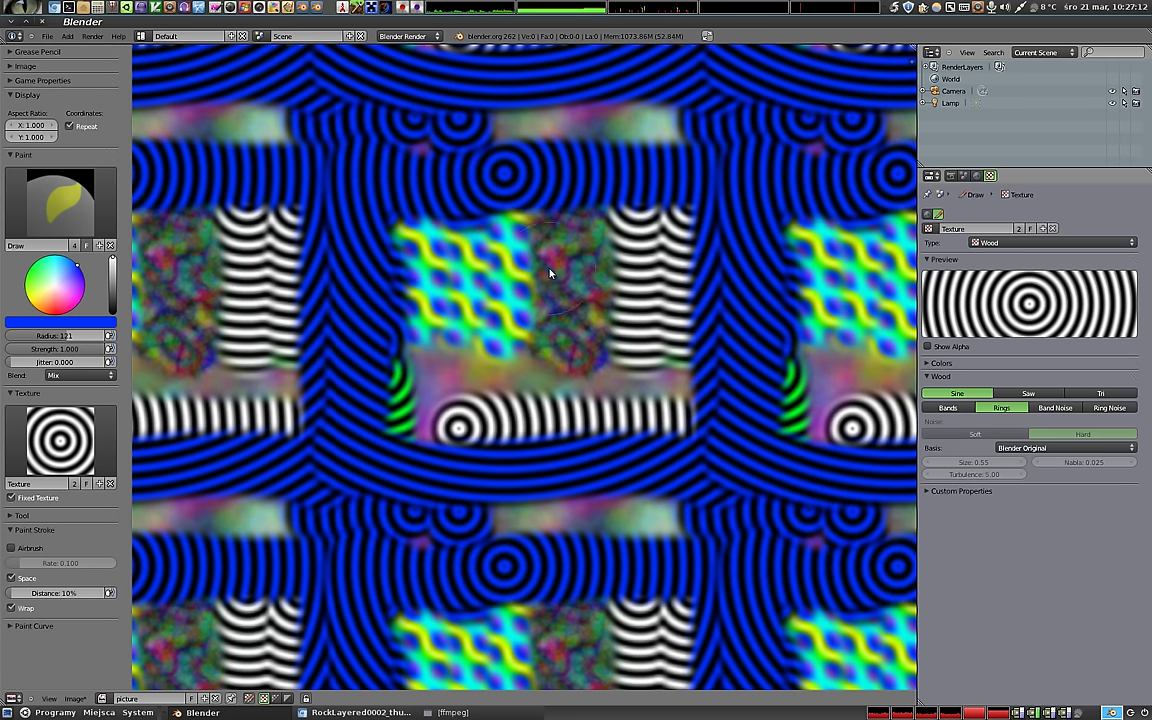
pyautogui.click(62, 203)
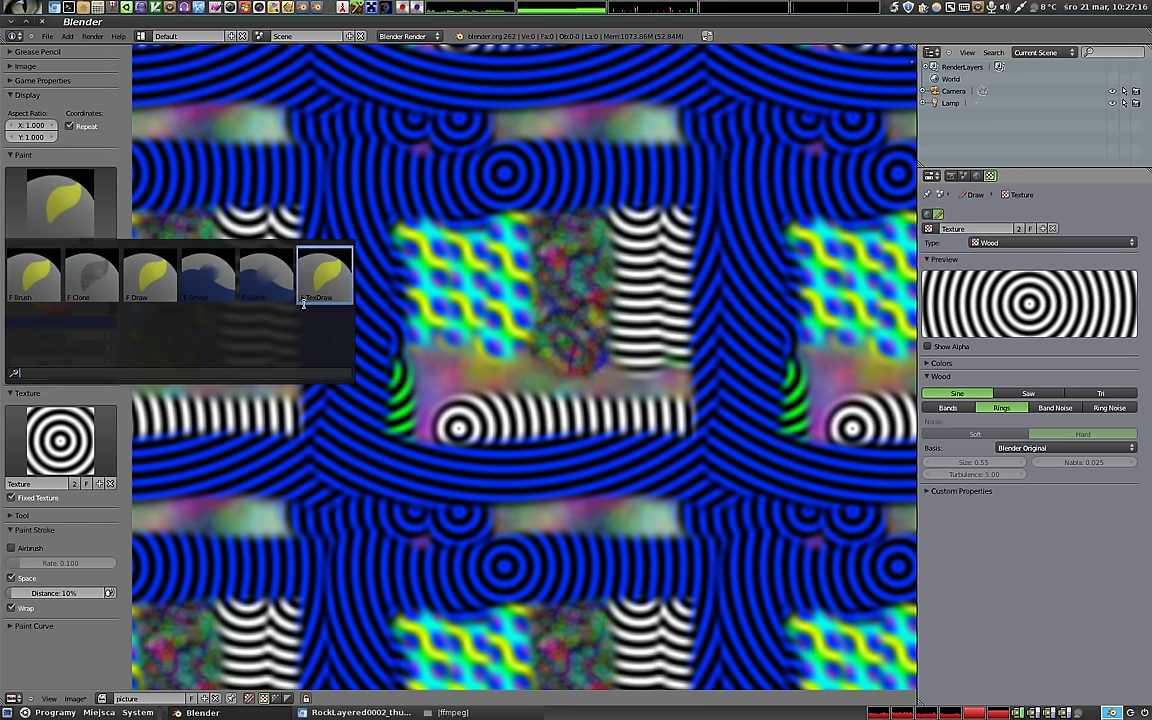
# Switch to the Clone brush and set its clone source image to 'picture'.
pyautogui.click(102, 281)
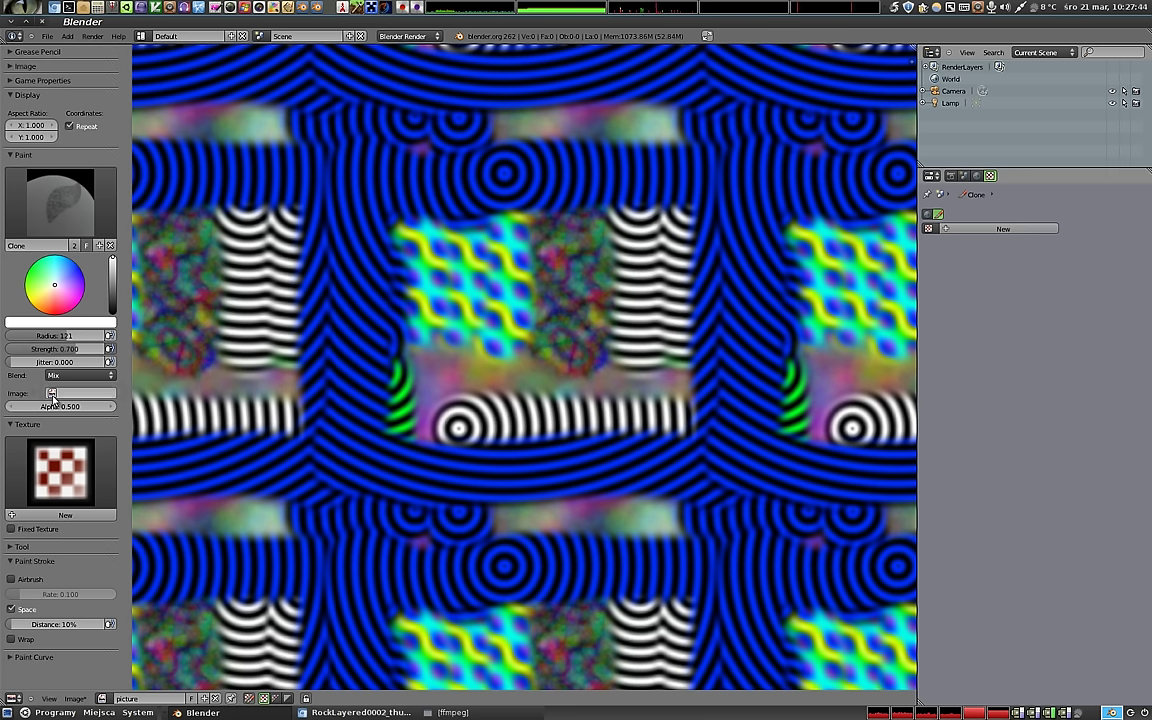
pyautogui.click(51, 393)
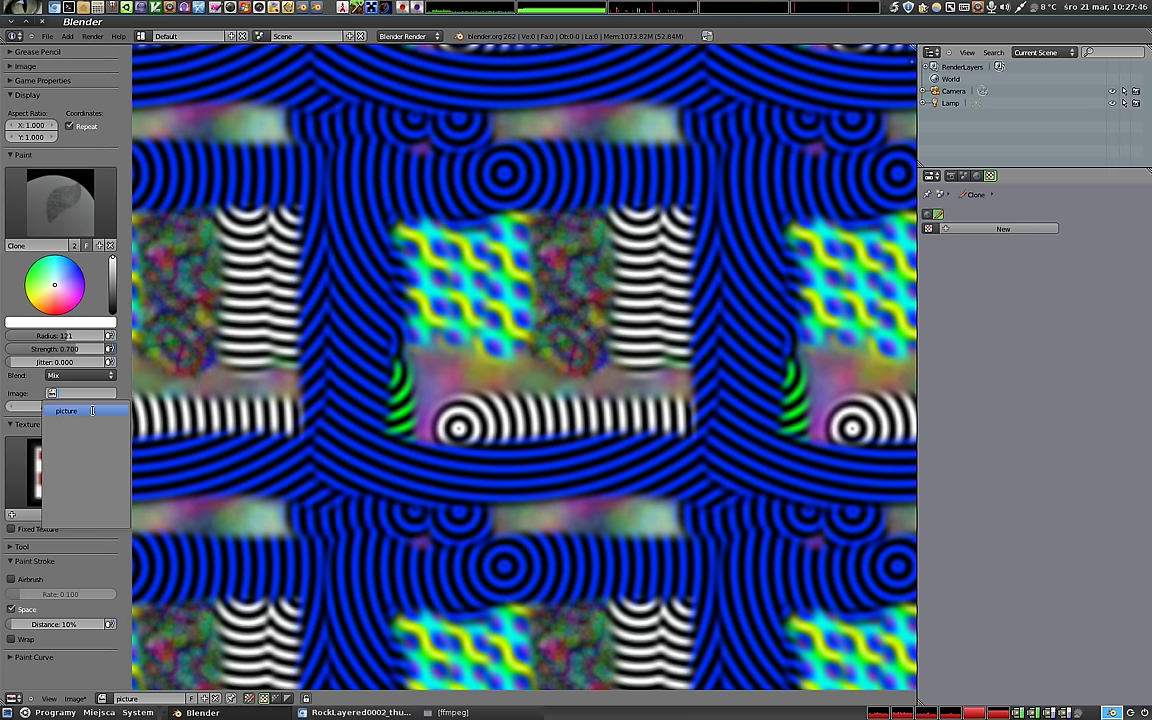
pyautogui.click(66, 410)
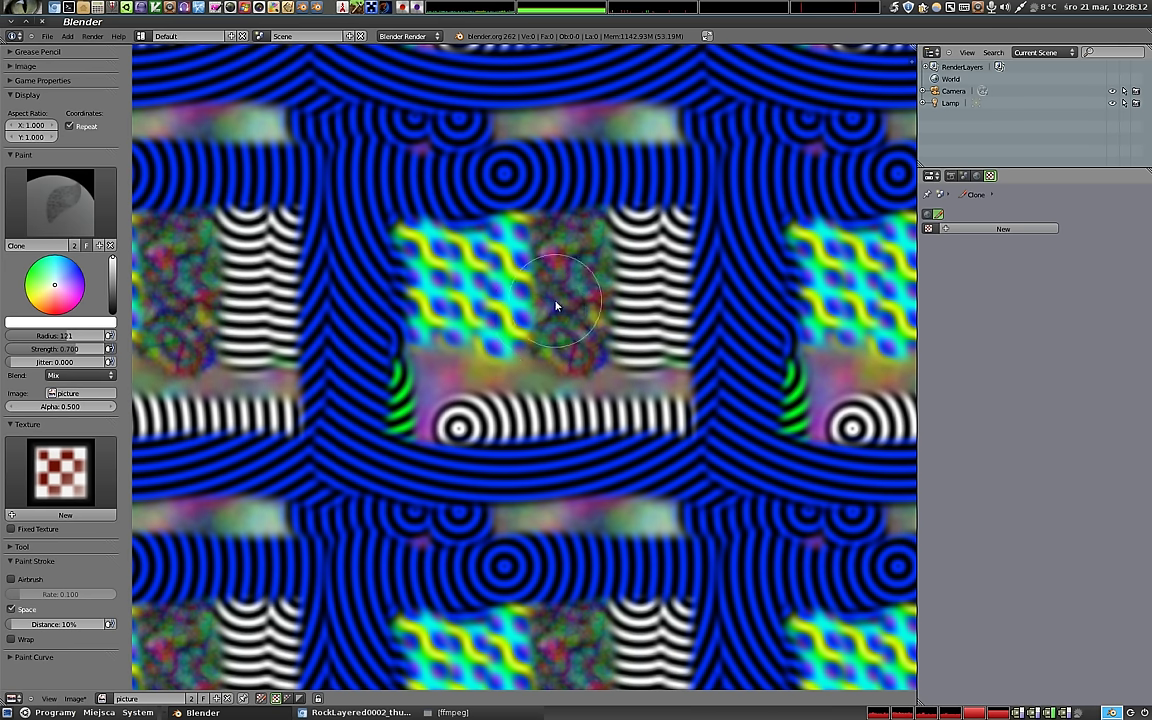
# Clone-paint blue stripes across the centre, repositioning the clone source between strokes.
pyautogui.moveTo(557, 306)
pyautogui.mouseDown(button='right')
pyautogui.moveTo(420, 378)
pyautogui.moveTo(542, 376)
pyautogui.moveTo(404, 386)
pyautogui.moveTo(416, 231)
pyautogui.moveTo(387, 328)
pyautogui.moveTo(470, 380)
pyautogui.moveTo(643, 450)
pyautogui.moveTo(706, 437)
pyautogui.moveTo(589, 374)
pyautogui.moveTo(643, 398)
pyautogui.mouseUp(button='right')
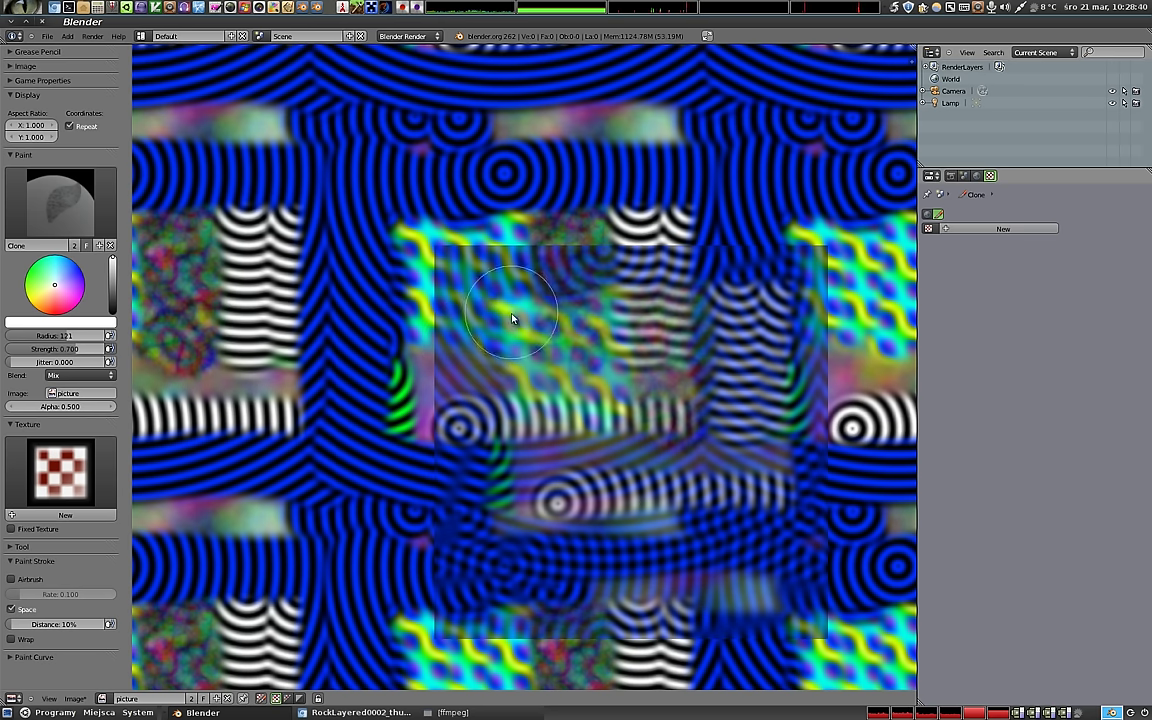
pyautogui.moveTo(56, 410)
pyautogui.mouseDown()
pyautogui.moveTo(30, 410)
pyautogui.moveTo(60, 406)
pyautogui.mouseUp()
pyautogui.moveTo(508, 314)
pyautogui.mouseDown()
pyautogui.moveTo(491, 278)
pyautogui.moveTo(517, 275)
pyautogui.moveTo(452, 270)
pyautogui.moveTo(455, 329)
pyautogui.moveTo(461, 257)
pyautogui.moveTo(450, 230)
pyautogui.moveTo(404, 230)
pyautogui.moveTo(400, 270)
pyautogui.moveTo(455, 265)
pyautogui.moveTo(405, 228)
pyautogui.moveTo(596, 362)
pyautogui.mouseUp()
pyautogui.moveTo(596, 362)
pyautogui.mouseDown(button='right')
pyautogui.moveTo(681, 491)
pyautogui.moveTo(805, 591)
pyautogui.moveTo(800, 583)
pyautogui.mouseUp(button='right')
pyautogui.moveTo(541, 266)
pyautogui.mouseDown()
pyautogui.moveTo(421, 287)
pyautogui.moveTo(470, 240)
pyautogui.moveTo(402, 339)
pyautogui.mouseUp()
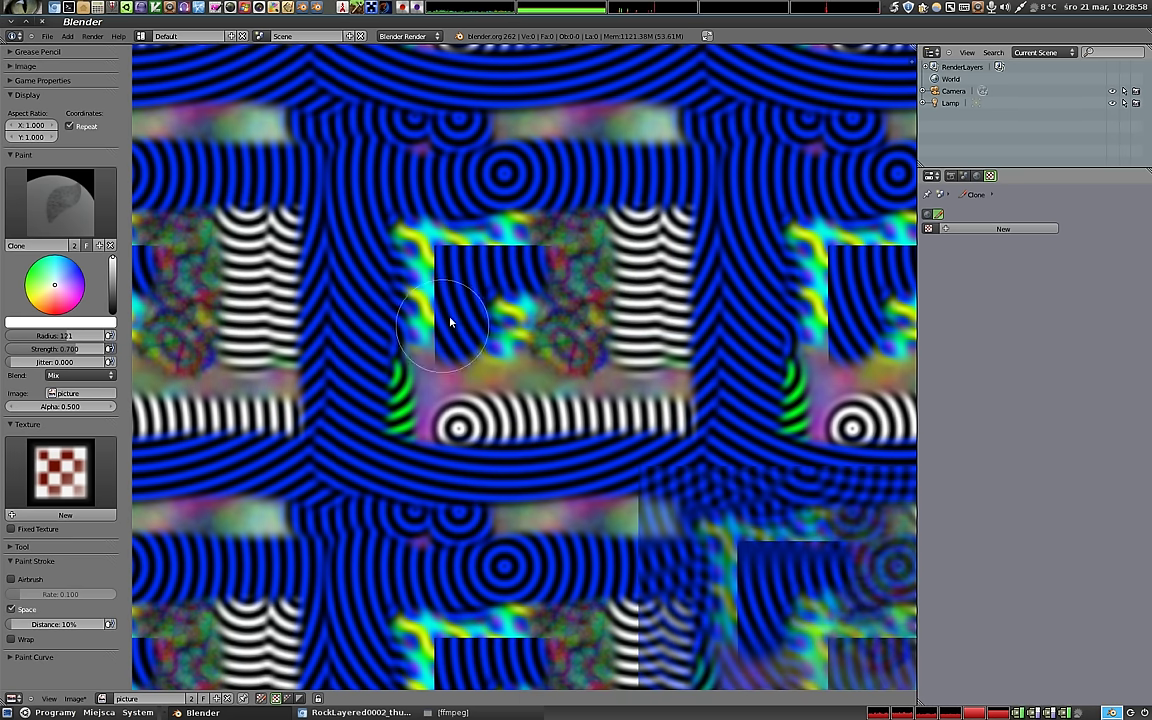
pyautogui.moveTo(771, 579)
pyautogui.mouseDown(button='right')
pyautogui.moveTo(487, 377)
pyautogui.moveTo(454, 247)
pyautogui.moveTo(458, 260)
pyautogui.mouseUp(button='right')
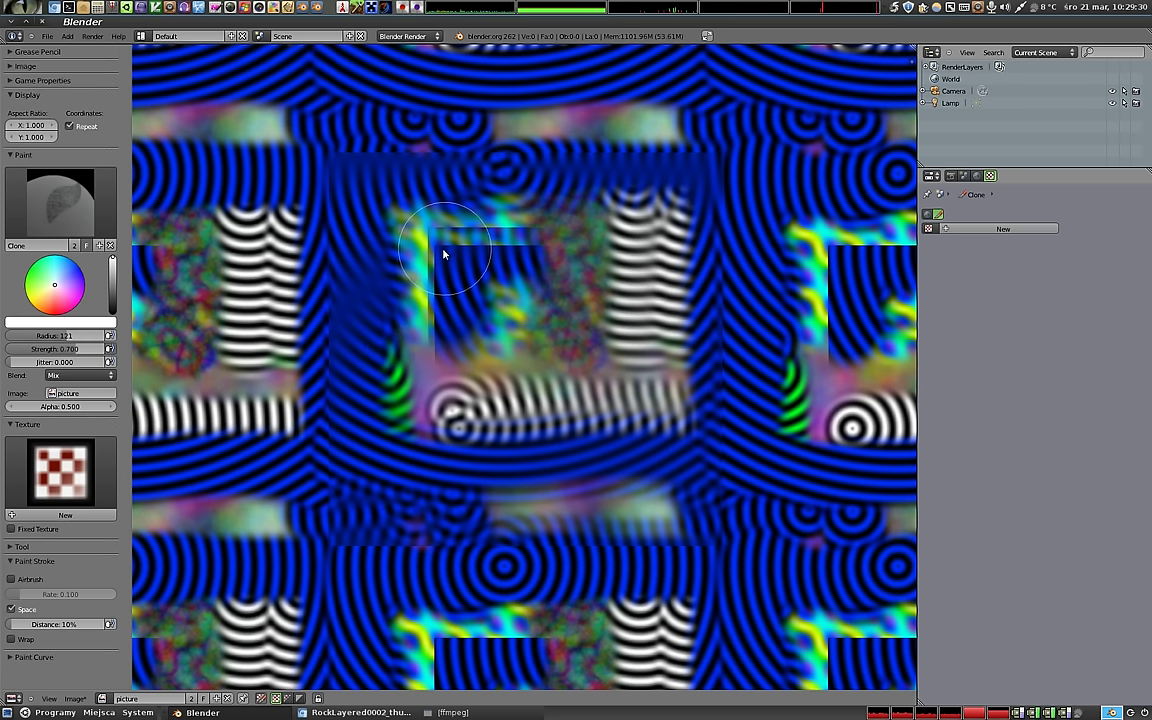
# Bring up Blender's Open Image file browser in the home folder, then go to Chromium.
pyautogui.click(78, 697)
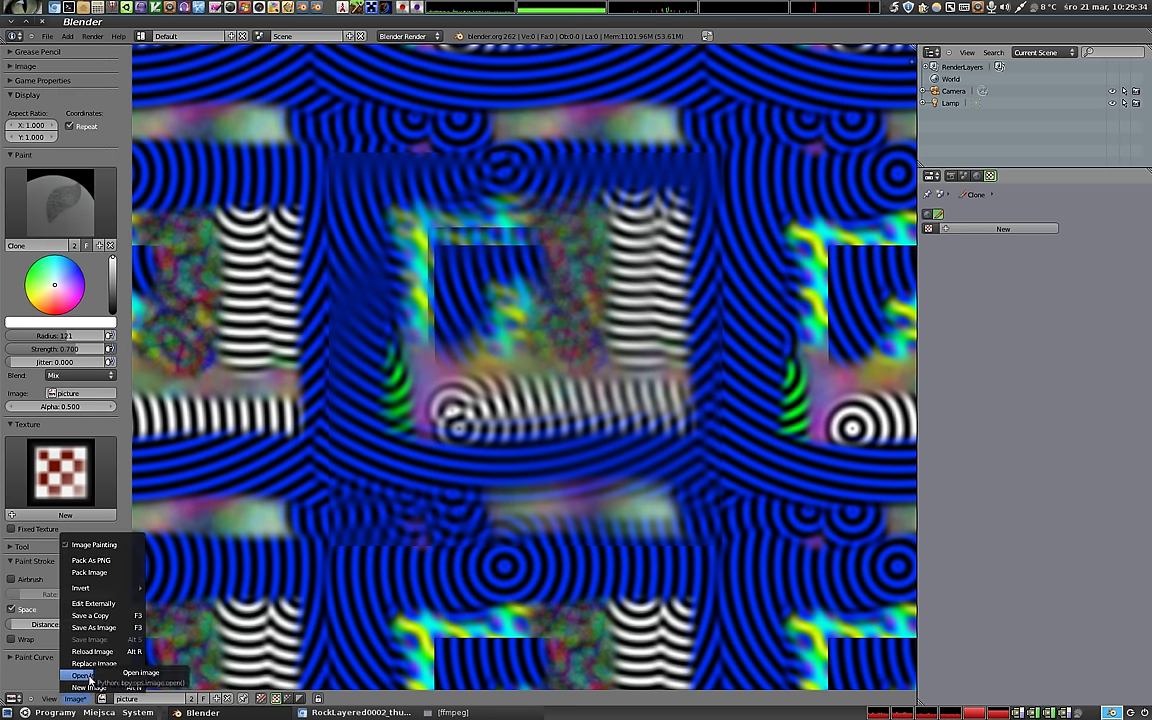
pyautogui.click(90, 676)
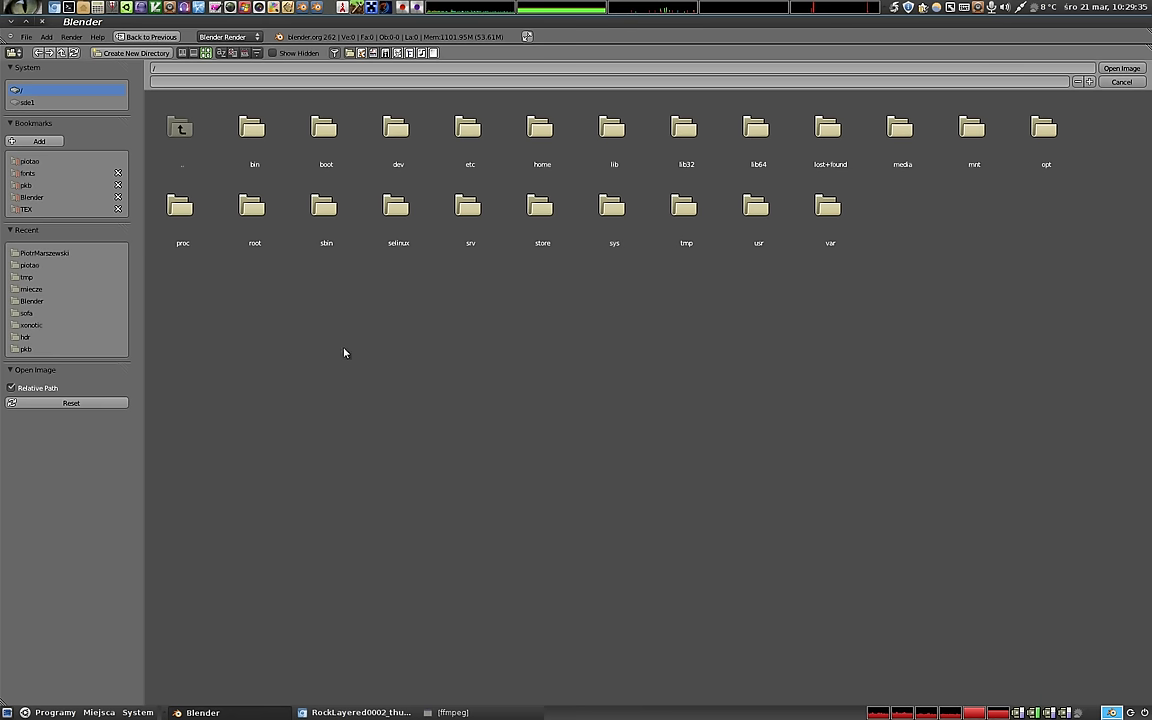
pyautogui.click(38, 161)
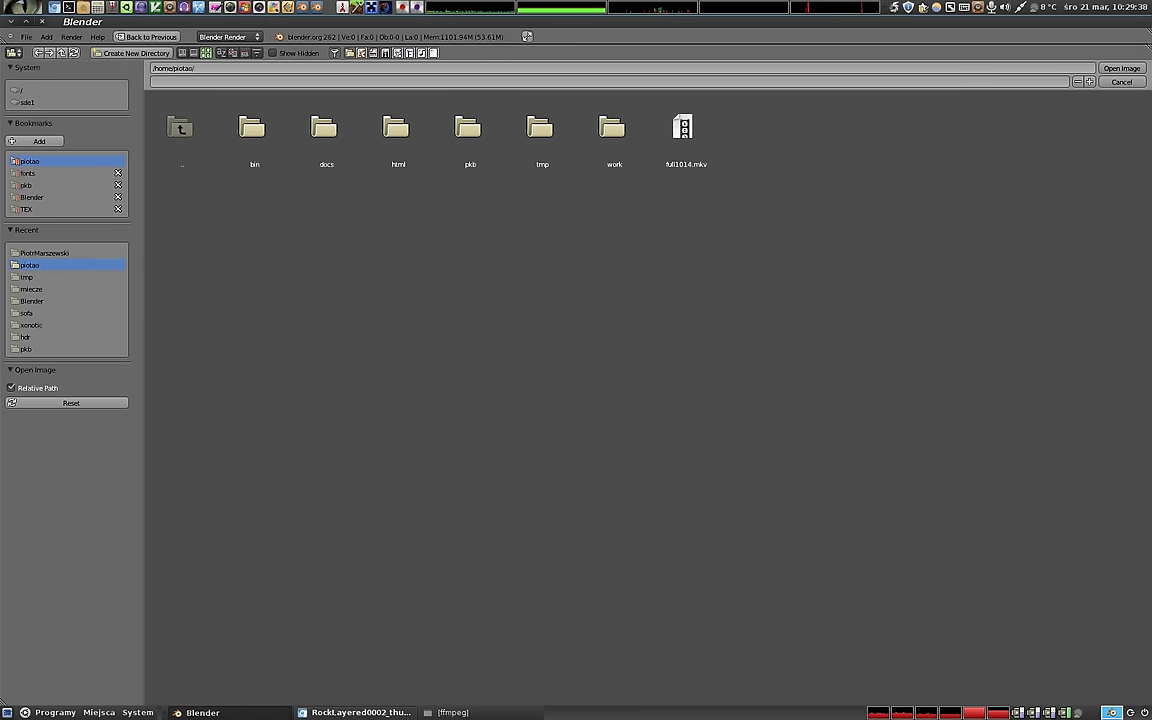
pyautogui.click(375, 714)
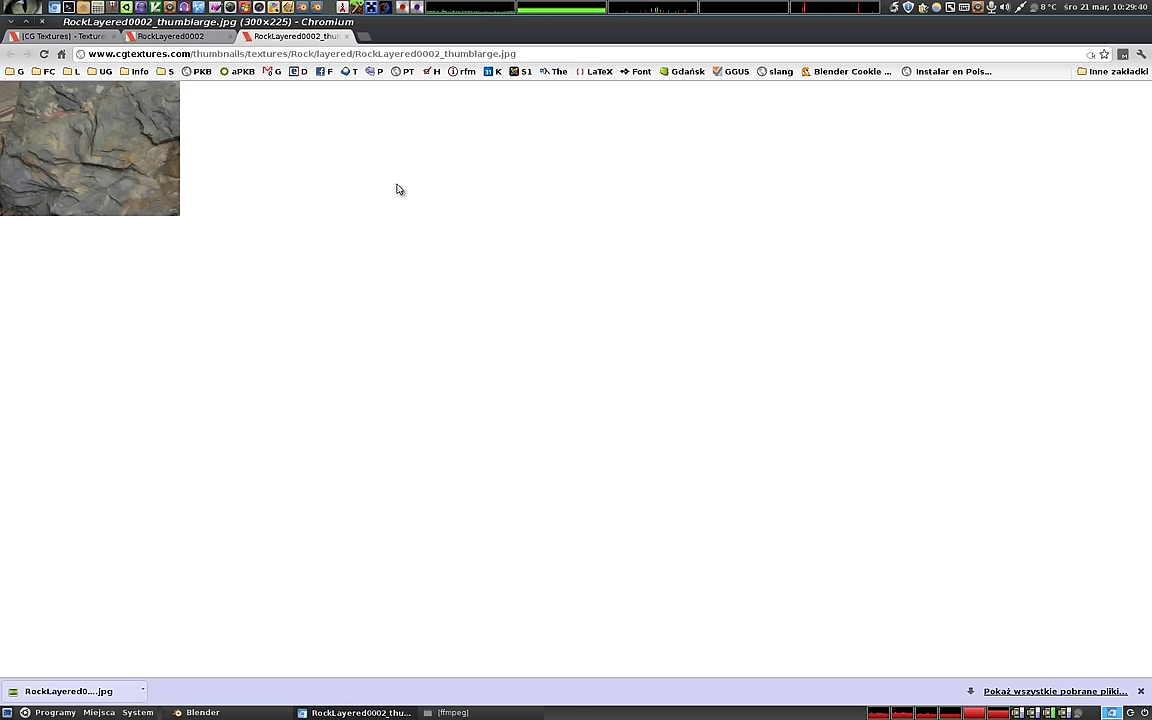
# Download the Medium-size RockLayered0002 texture as RockLayered0002_M.jpg in Chromium.
pyautogui.hotkey('ctrl', 'w')
pyautogui.hotkey('ctrl', 'pageup')
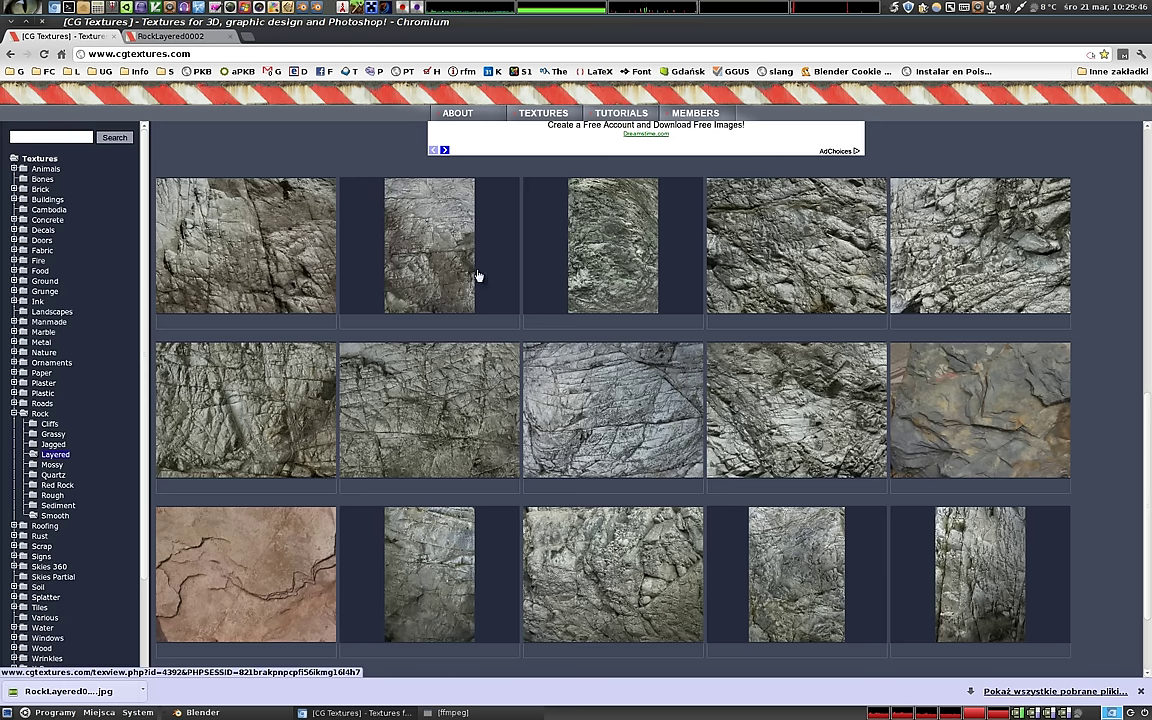
pyautogui.scroll(-2, 525, 430)
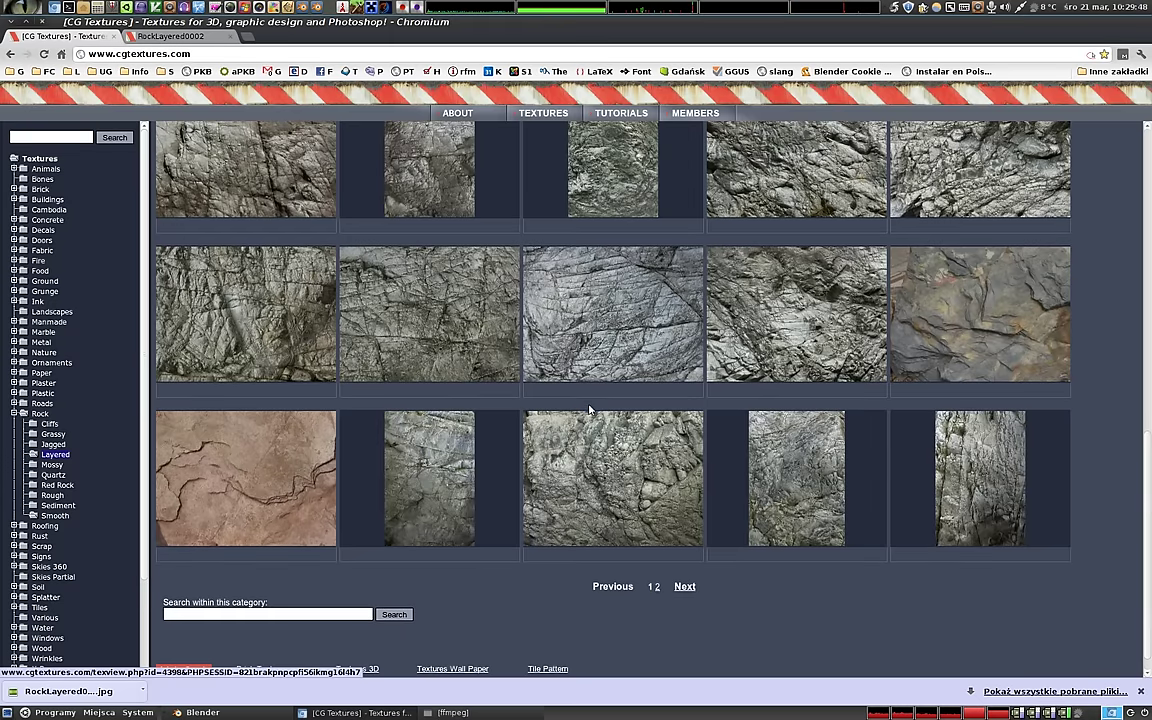
pyautogui.scroll(1, 590, 408)
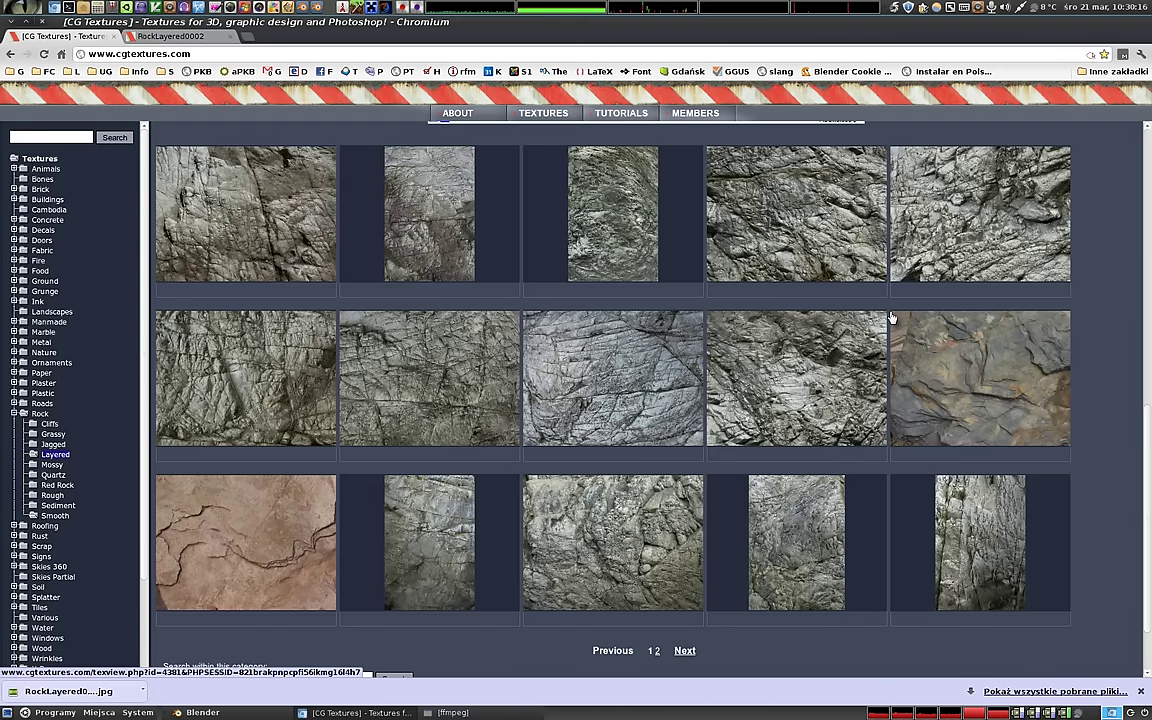
pyautogui.click(950, 402)
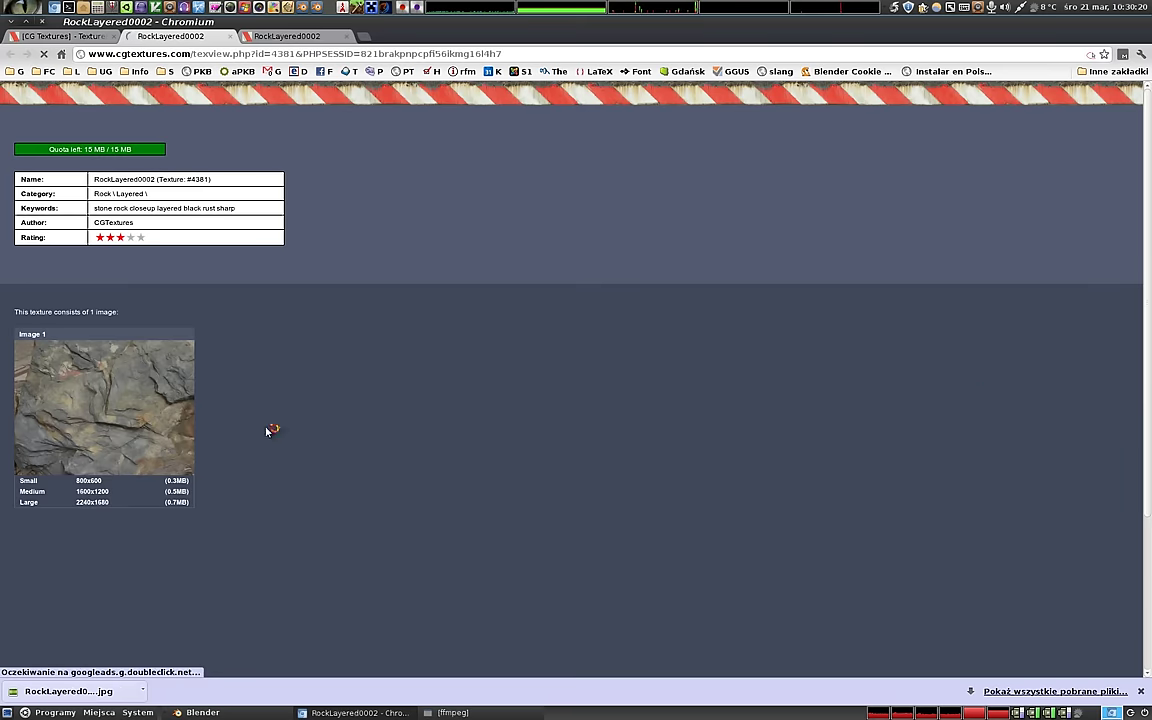
pyautogui.click(88, 491)
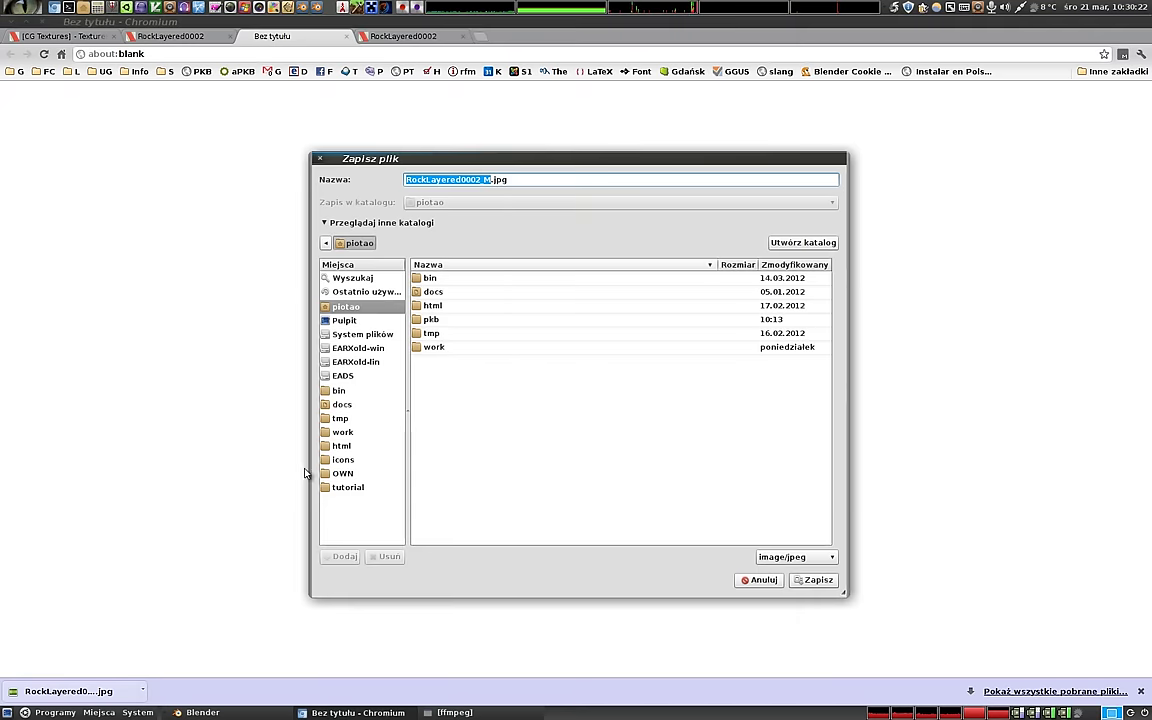
pyautogui.click(818, 580)
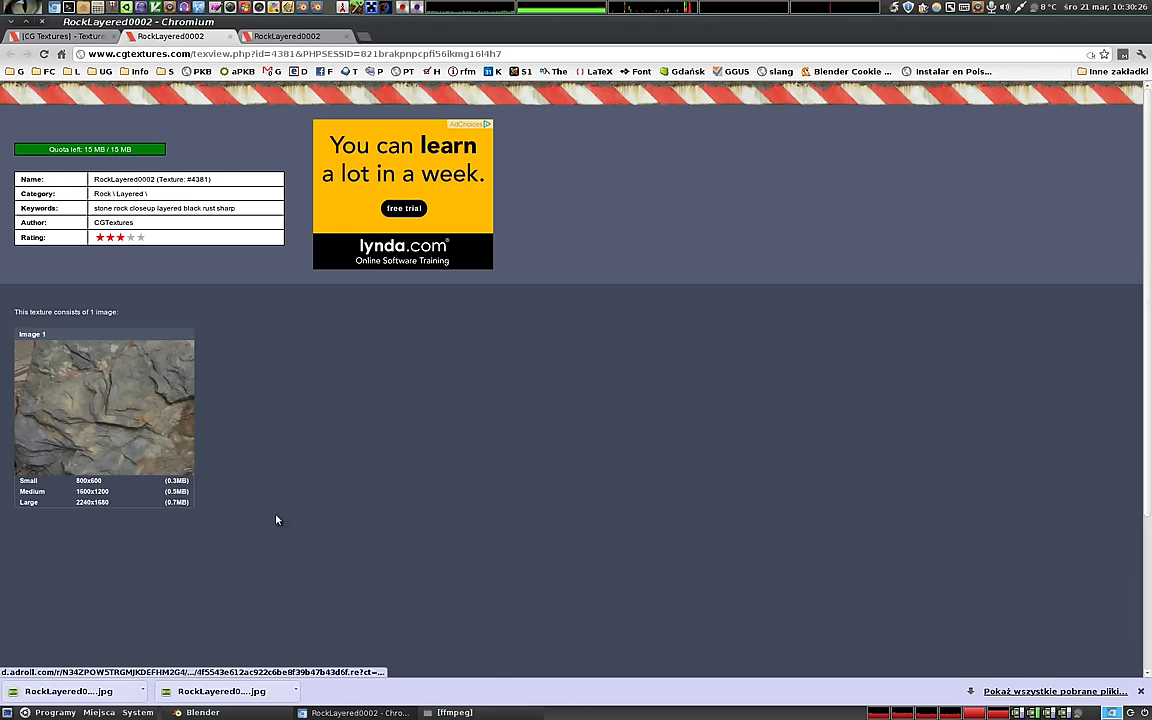
# Load the downloaded RockLayered0002_M.jpg from the home folder into Blender's image editor.
pyautogui.click(198, 712)
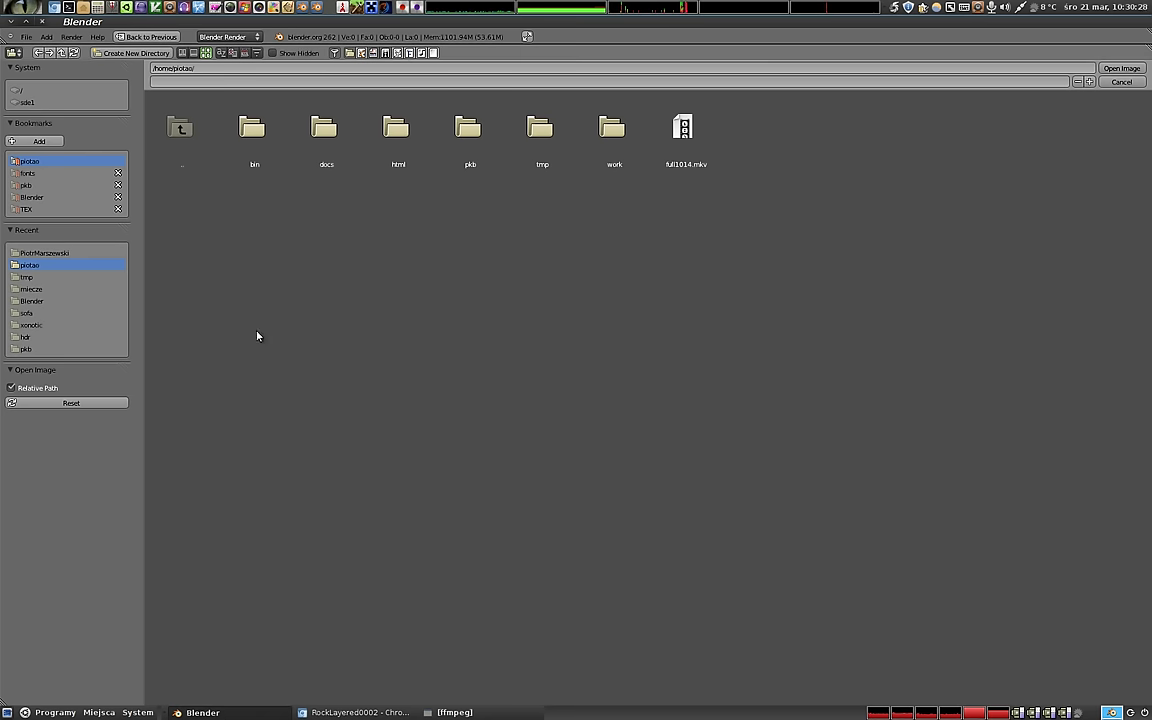
pyautogui.click(42, 160)
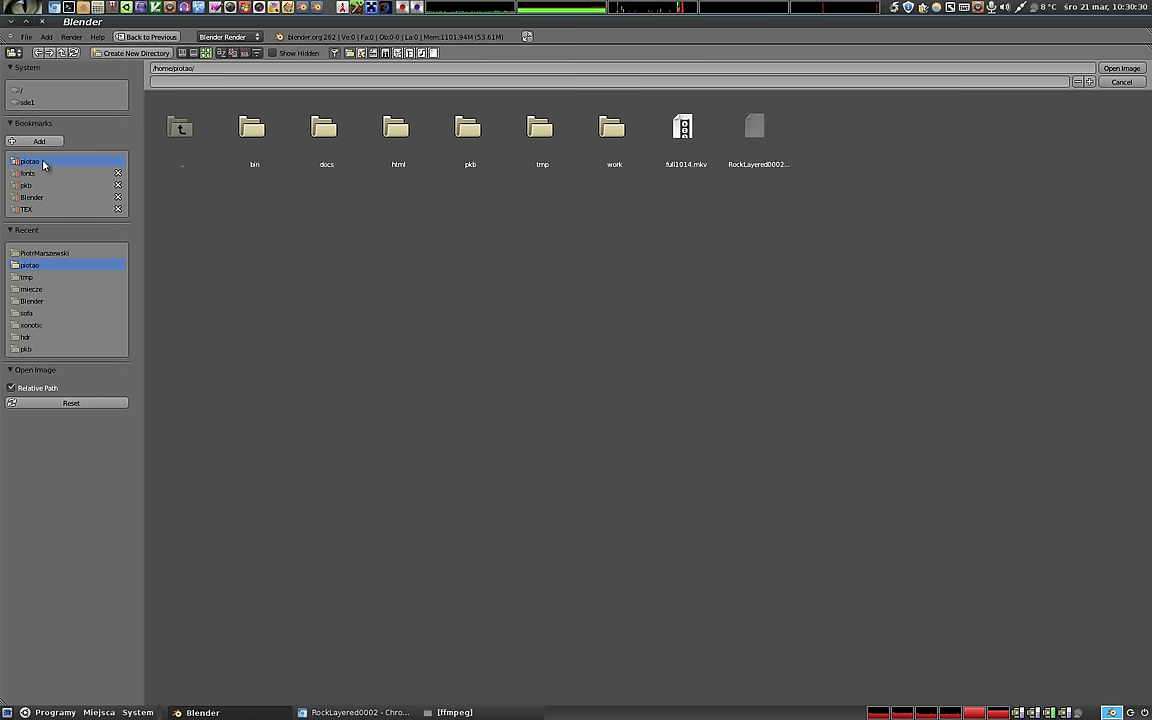
pyautogui.doubleClick(757, 122)
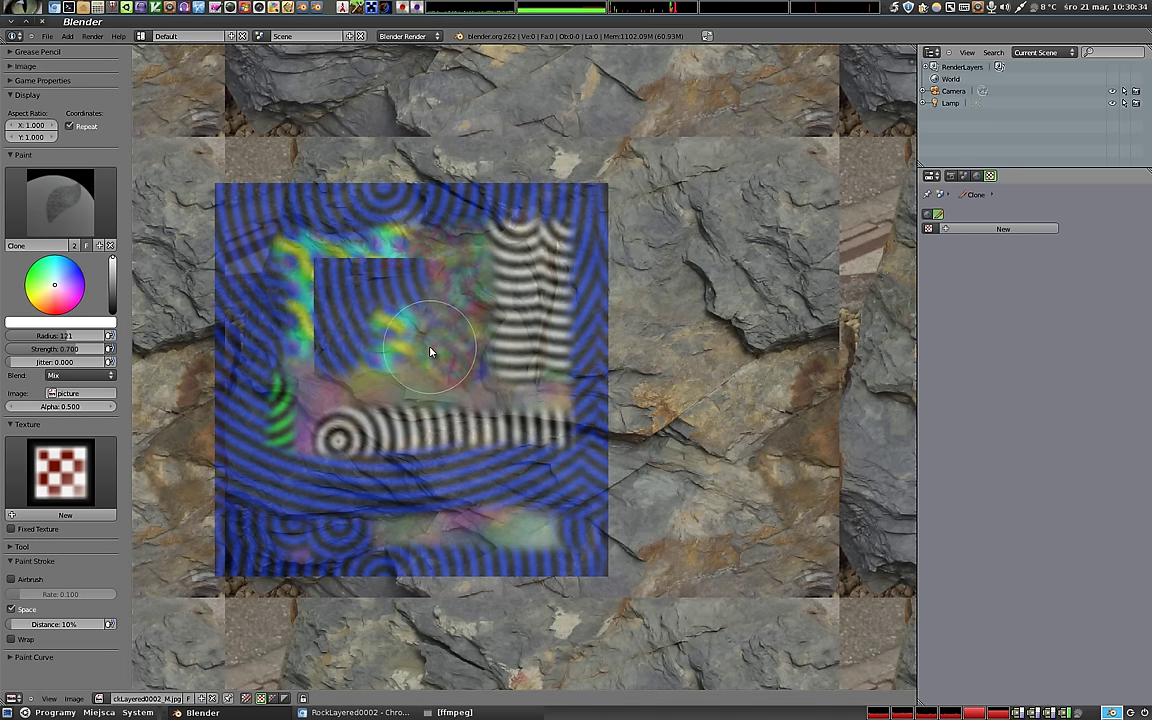
# Zoom the tiled rock texture out and back in, then list the clone source images.
pyautogui.scroll(-3, 432, 355)
pyautogui.scroll(-1, 476, 386)
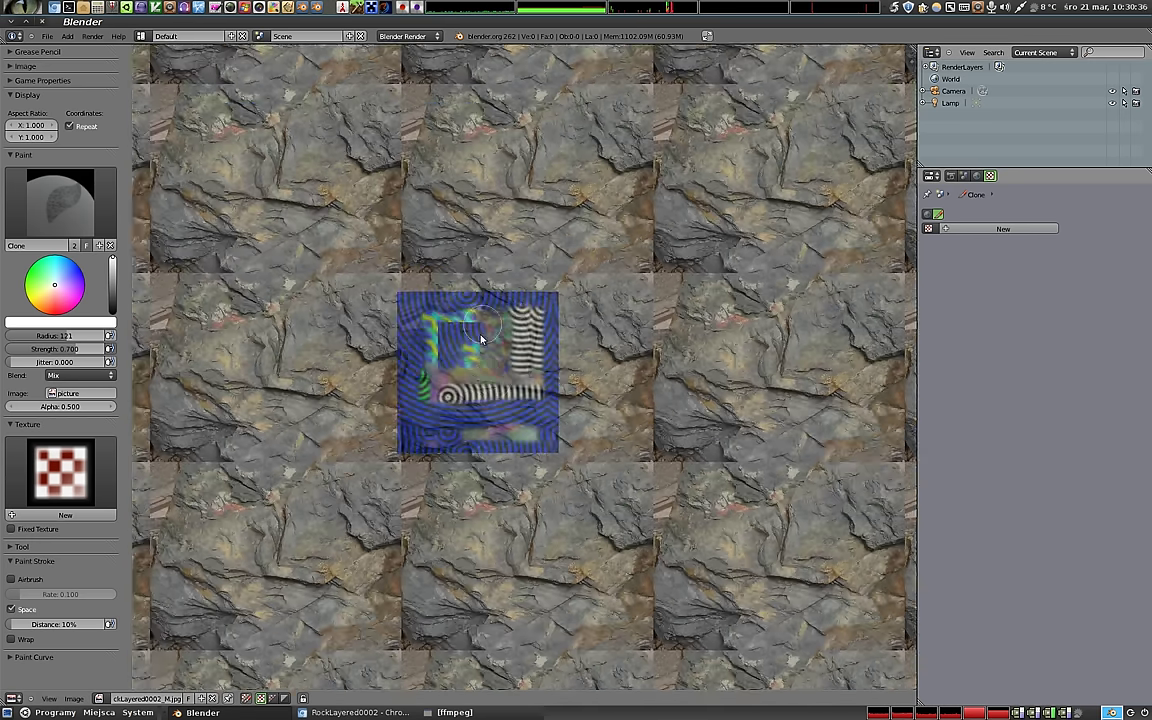
pyautogui.scroll(1, 566, 366)
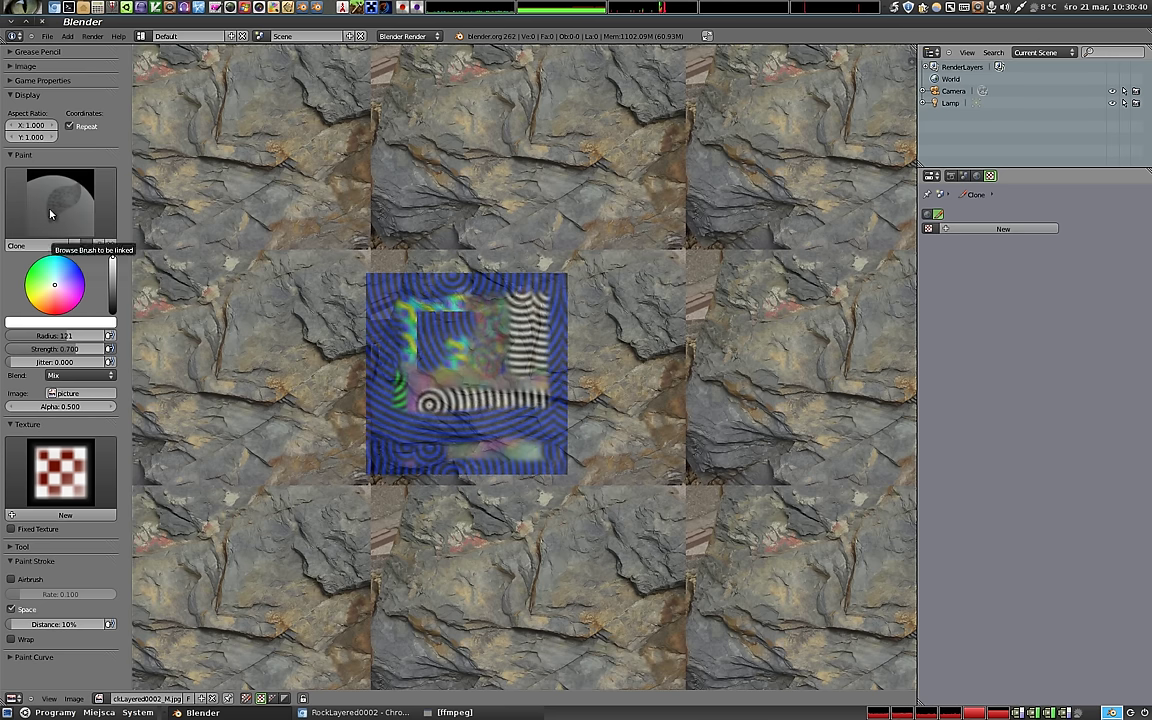
pyautogui.click(54, 393)
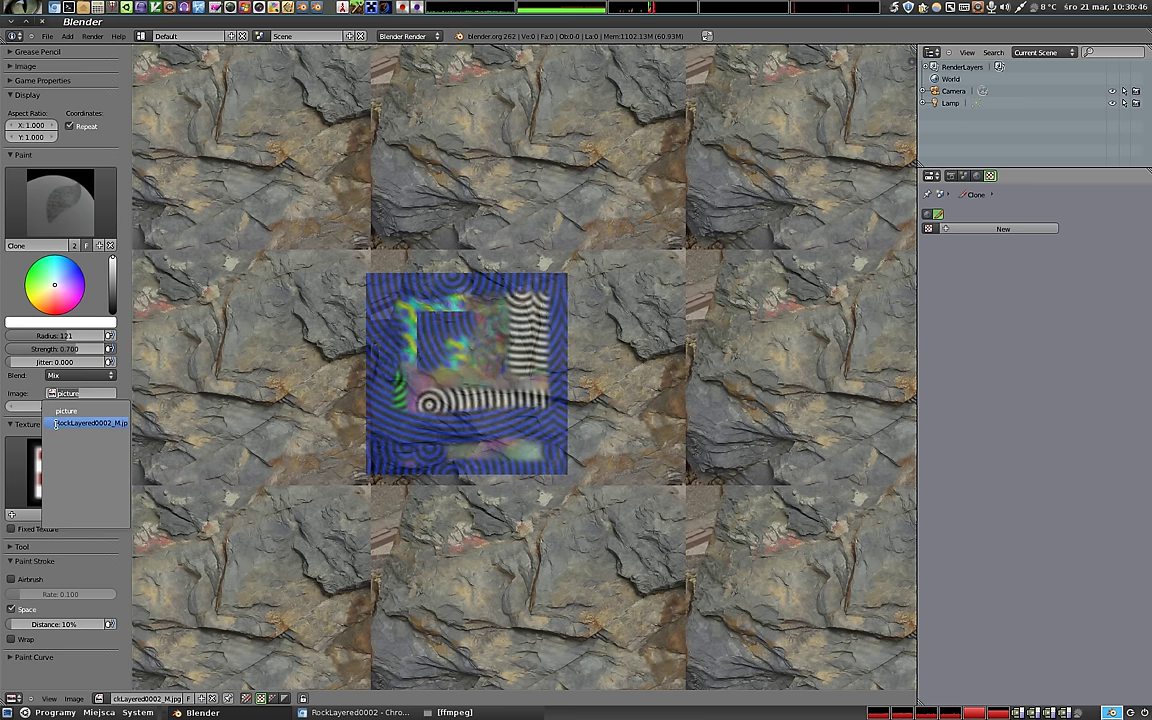
# Make RockLayered0002_M.jpg the clone source, clone rock over the centre tile, and check the tiling.
pyautogui.click(58, 425)
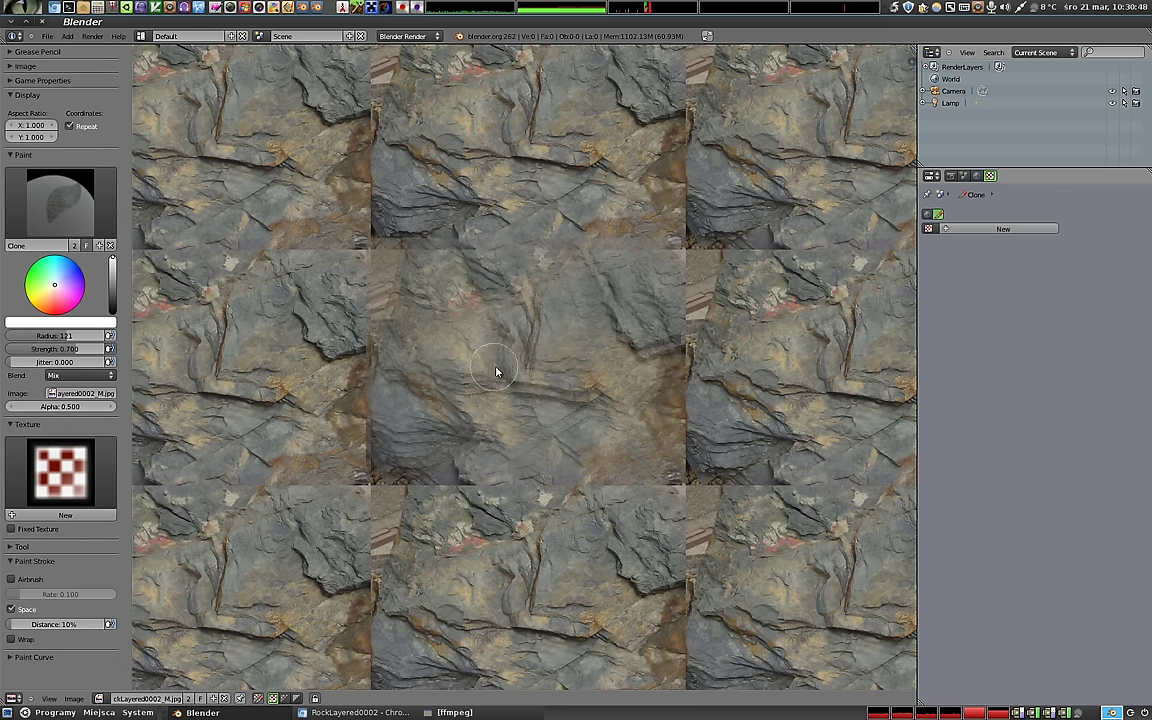
pyautogui.moveTo(525, 355)
pyautogui.mouseDown()
pyautogui.moveTo(494, 381)
pyautogui.moveTo(530, 370)
pyautogui.mouseUp()
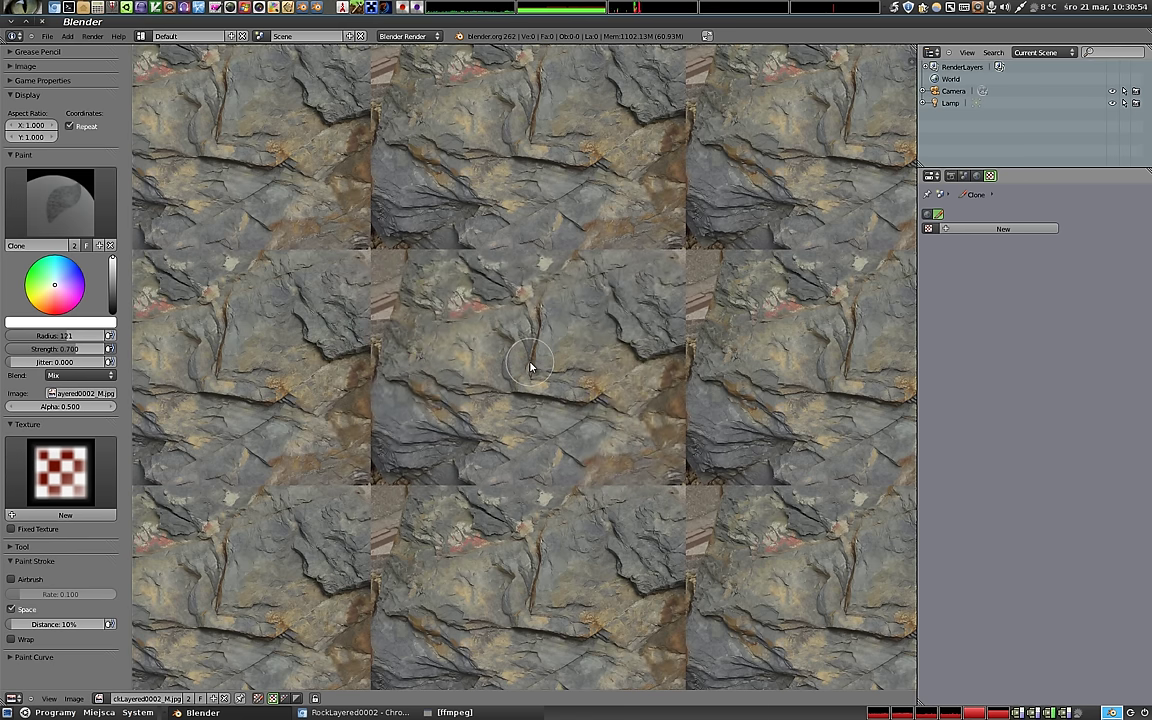
pyautogui.scroll(5, 530, 368)
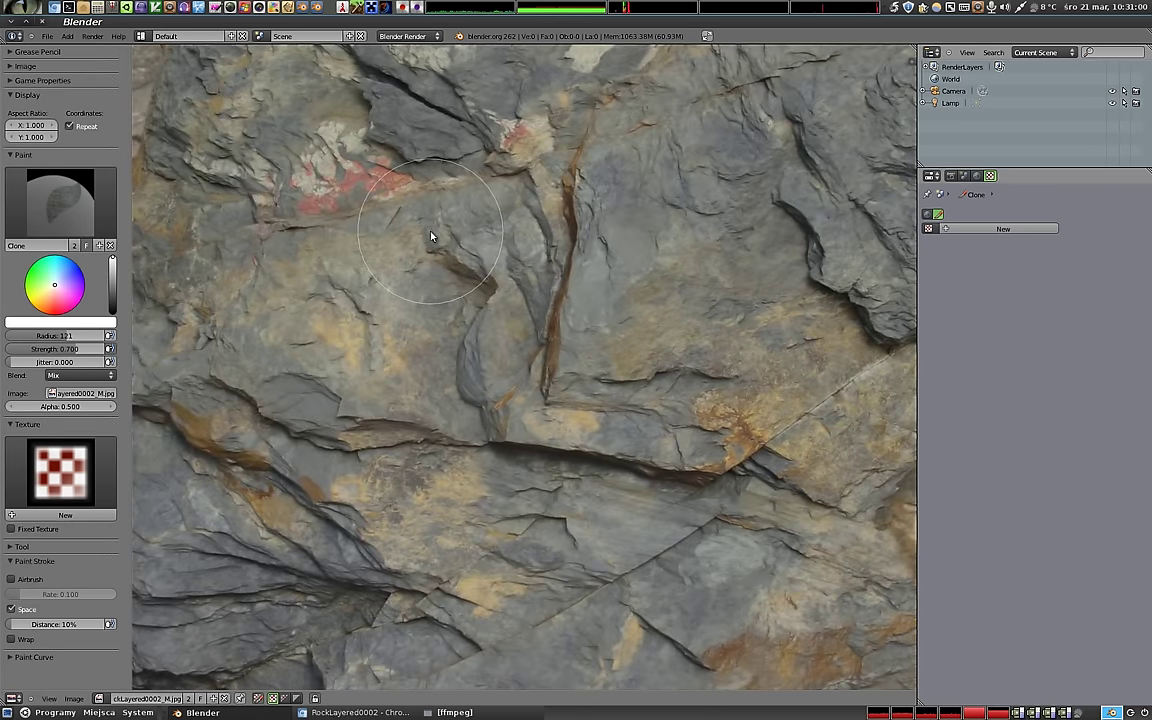
pyautogui.scroll(-5, 494, 314)
pyautogui.scroll(-3, 636, 358)
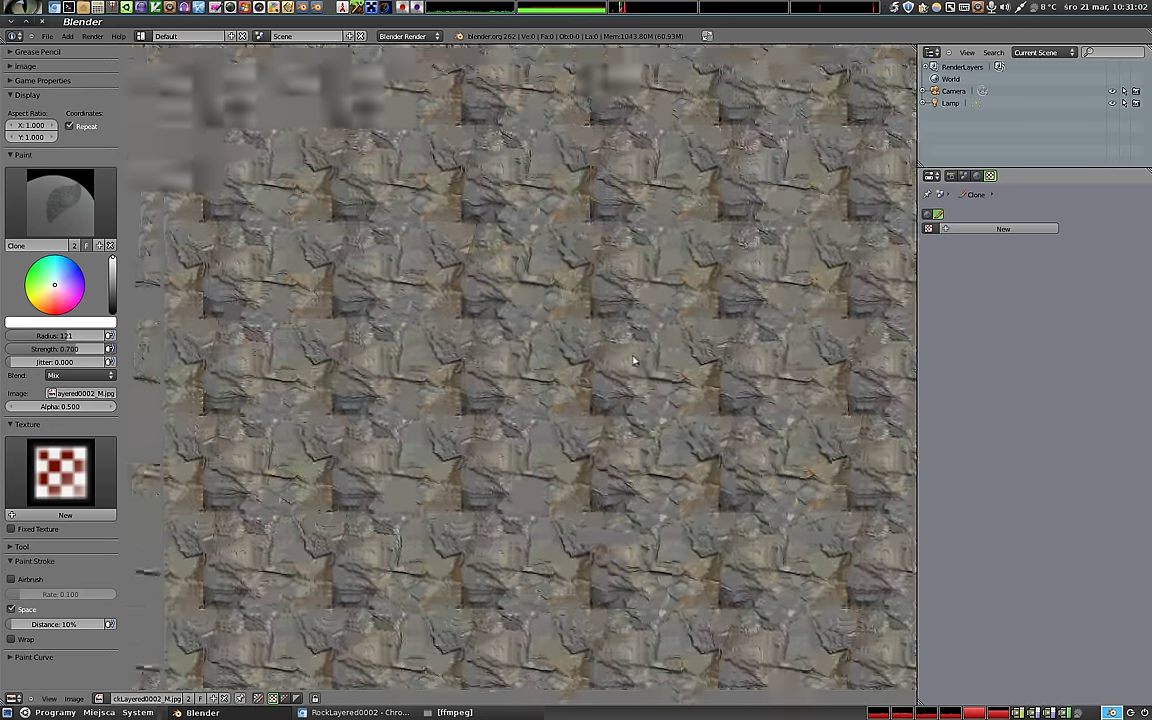
pyautogui.scroll(-1, 569, 313)
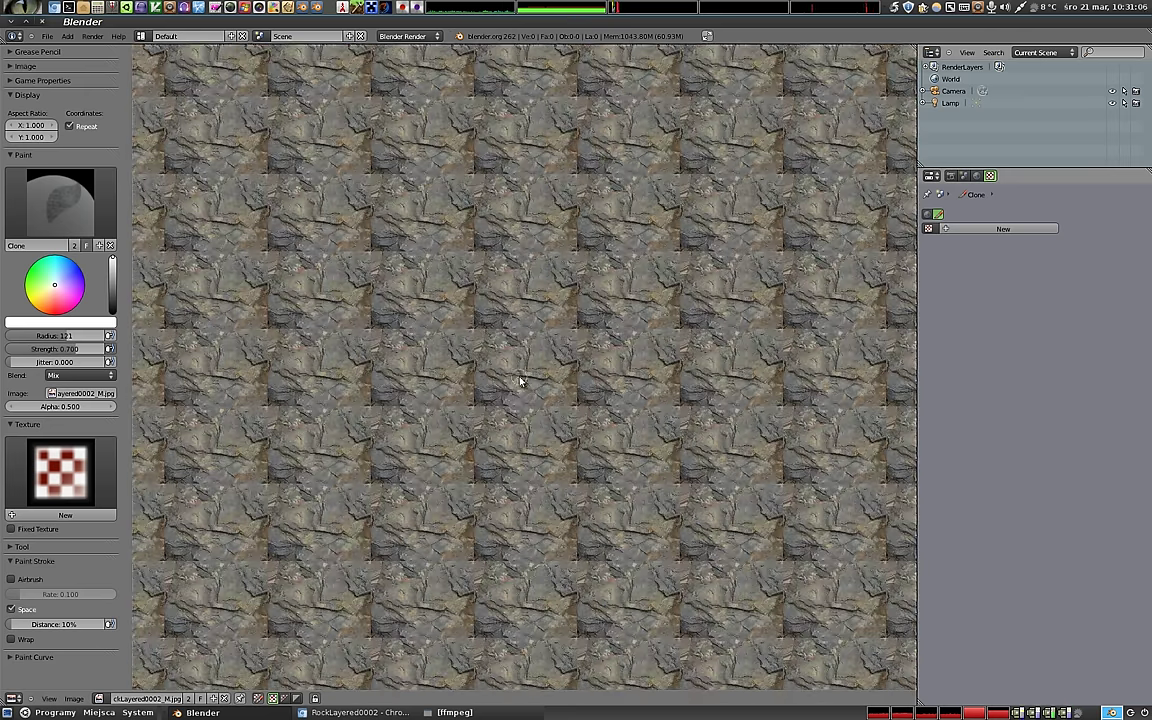
pyautogui.scroll(1, 520, 380)
pyautogui.scroll(3, 519, 375)
pyautogui.scroll(2, 517, 369)
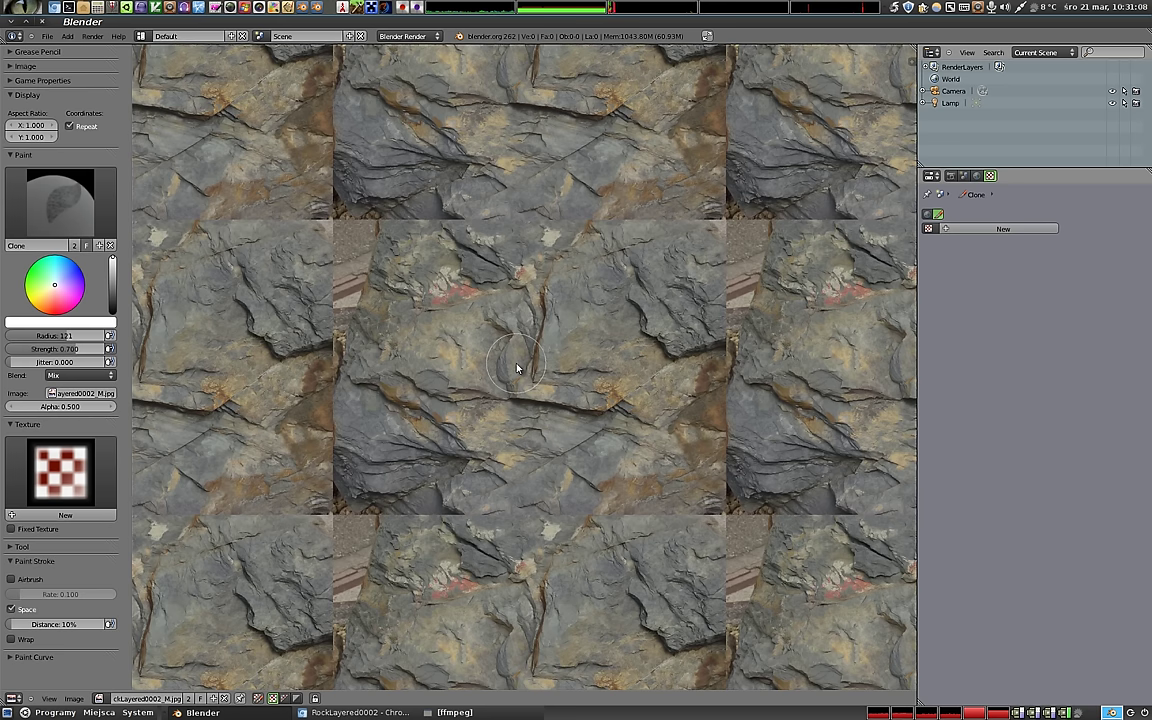
# Clone rock detail over the central tiles and down the left vertical seam.
pyautogui.moveTo(514, 367)
pyautogui.mouseDown()
pyautogui.moveTo(576, 355)
pyautogui.moveTo(437, 352)
pyautogui.moveTo(442, 337)
pyautogui.mouseUp()
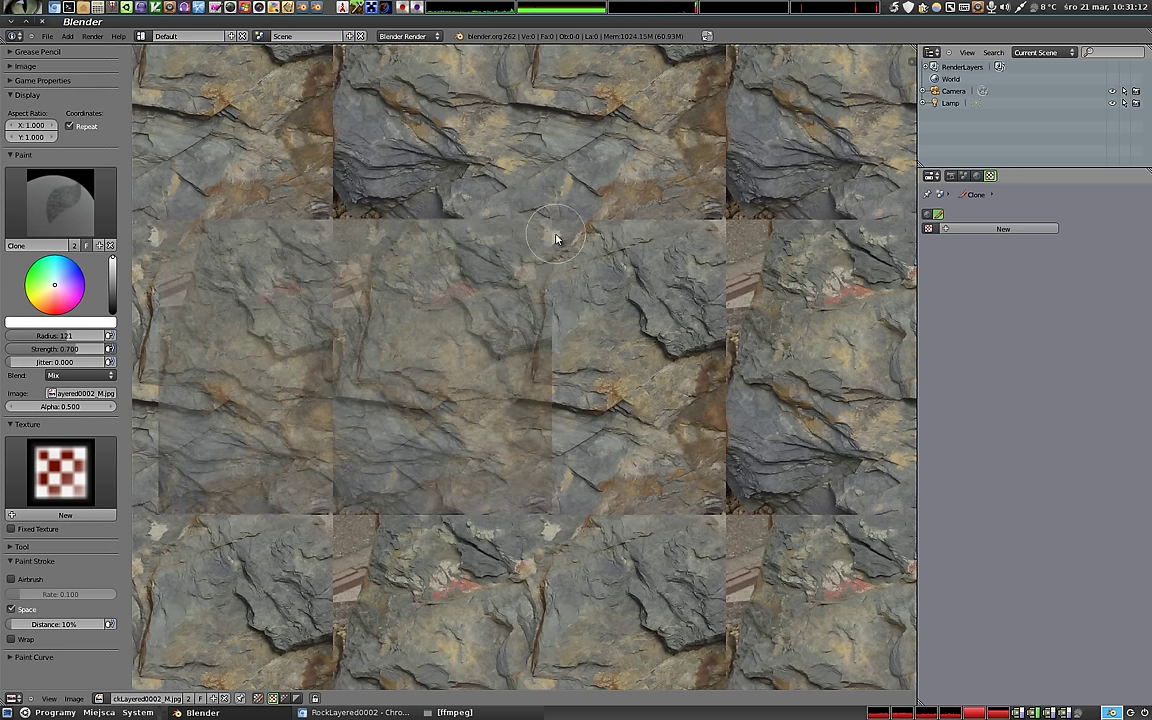
pyautogui.moveTo(465, 295)
pyautogui.mouseDown(button='right')
pyautogui.moveTo(352, 388)
pyautogui.moveTo(316, 396)
pyautogui.moveTo(327, 393)
pyautogui.mouseUp(button='right')
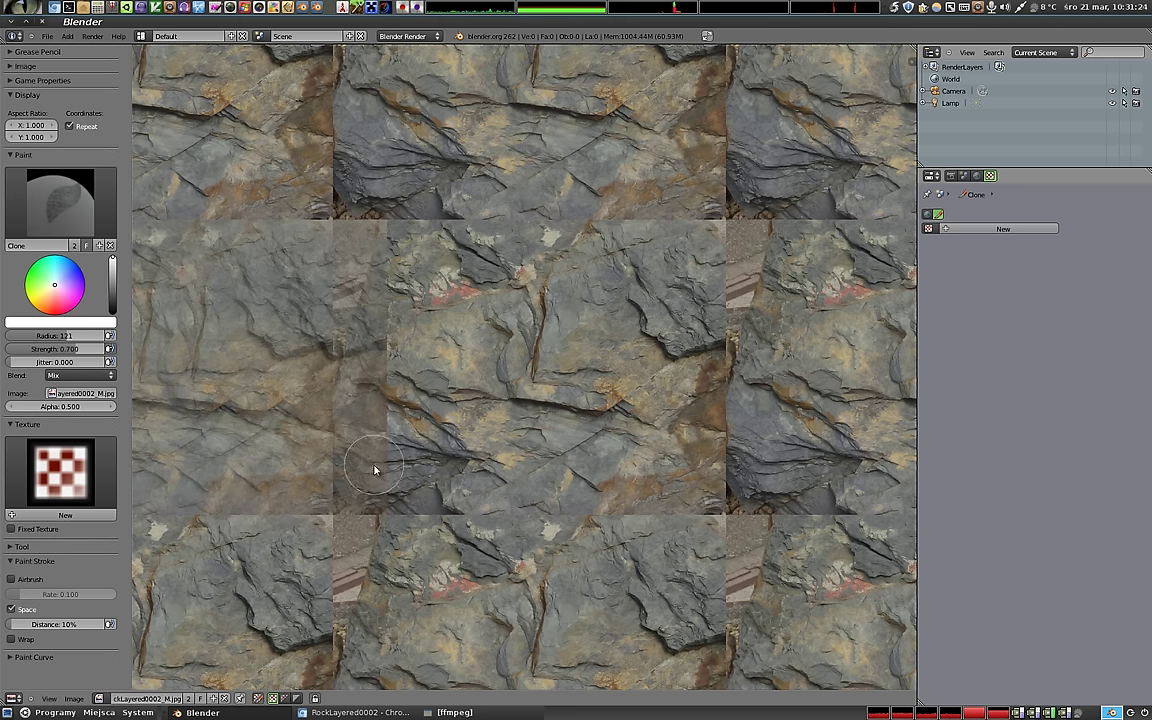
pyautogui.moveTo(340, 445)
pyautogui.mouseDown()
pyautogui.moveTo(352, 386)
pyautogui.moveTo(340, 350)
pyautogui.mouseUp()
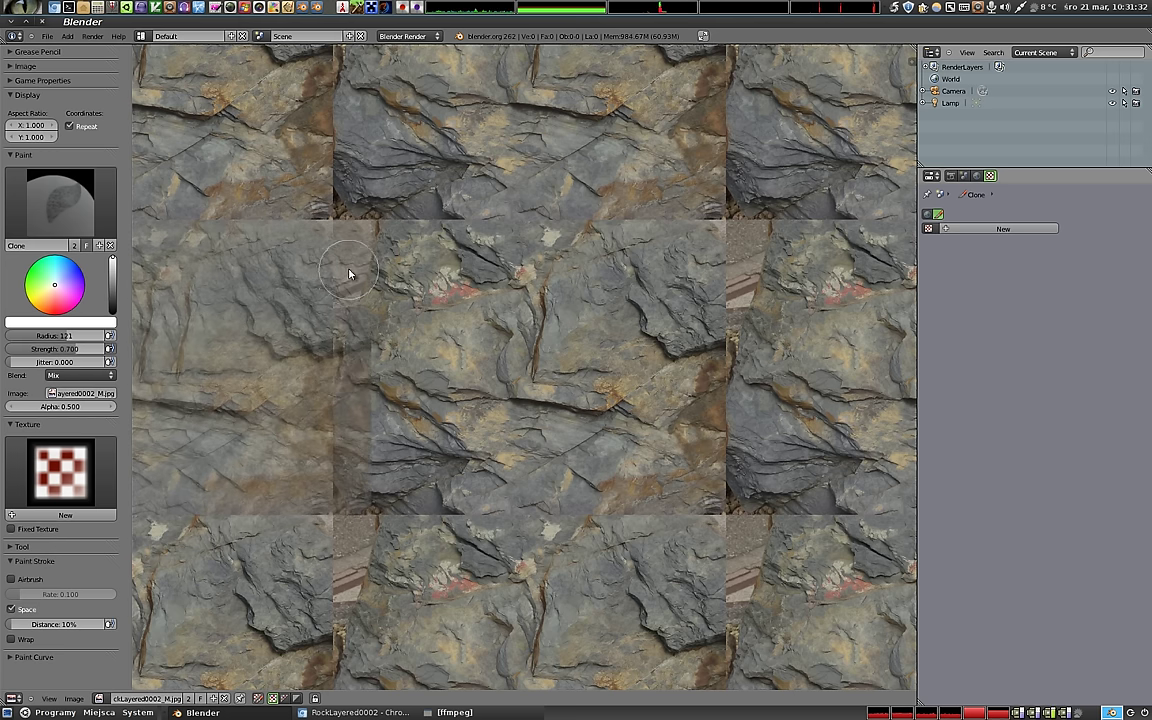
pyautogui.moveTo(347, 249)
pyautogui.mouseDown()
pyautogui.moveTo(331, 333)
pyautogui.moveTo(339, 314)
pyautogui.mouseUp()
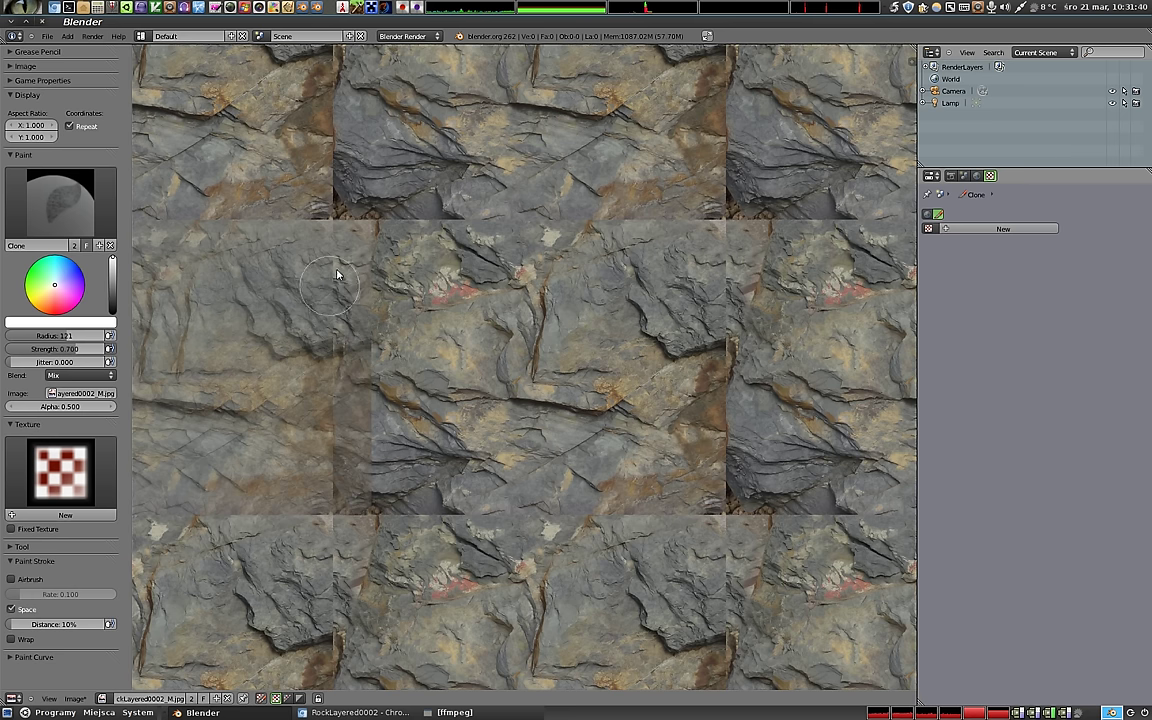
pyautogui.moveTo(334, 270)
pyautogui.mouseDown()
pyautogui.moveTo(337, 334)
pyautogui.moveTo(353, 345)
pyautogui.moveTo(313, 308)
pyautogui.mouseUp()
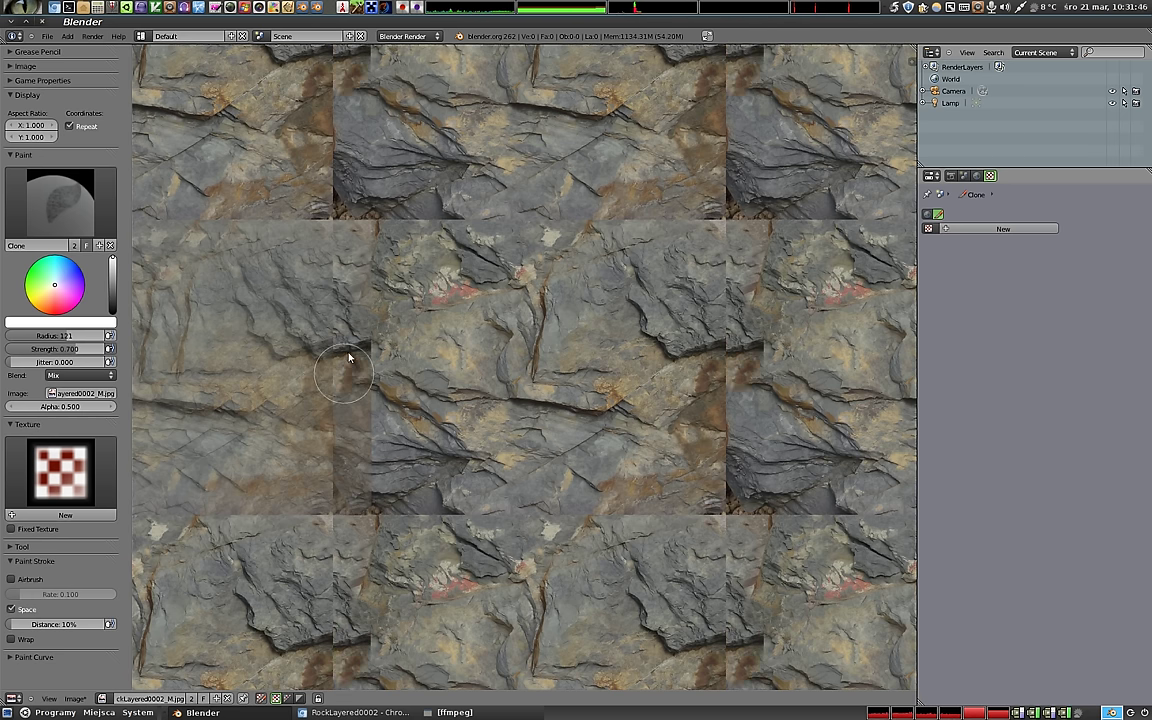
pyautogui.moveTo(335, 416); pyautogui.dragTo(338, 413)
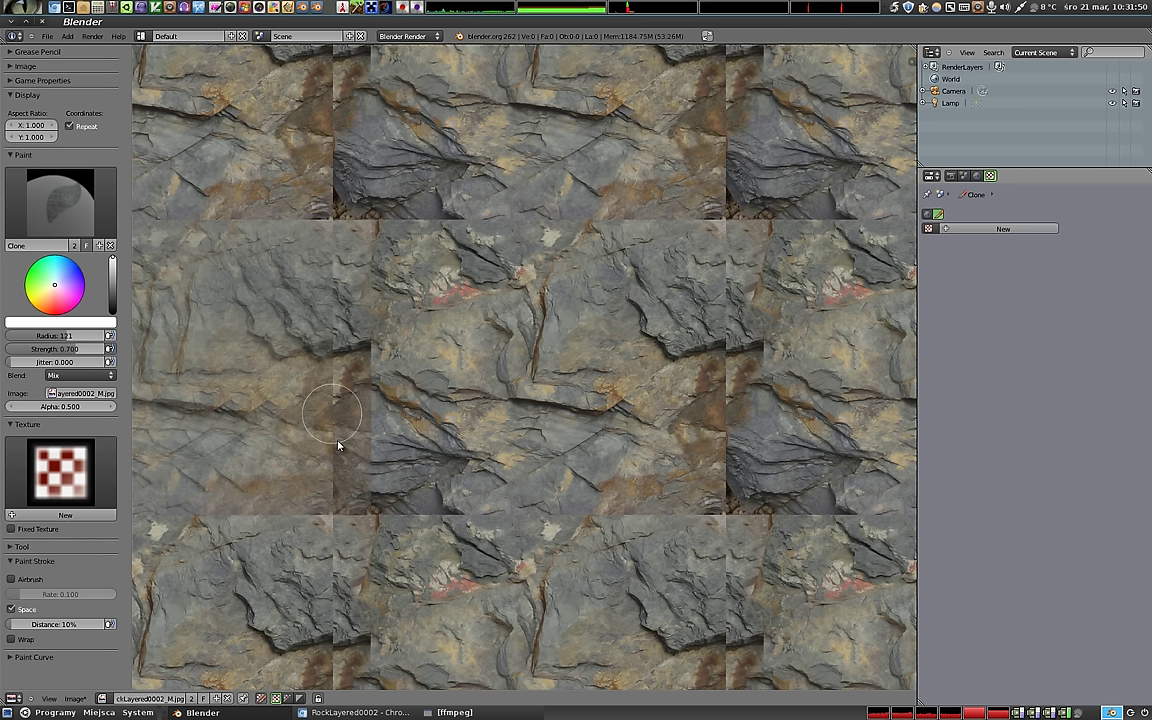
# Clone rock along a horizontal band and over the right-hand tile seam.
pyautogui.moveTo(338, 456)
pyautogui.mouseDown()
pyautogui.moveTo(345, 442)
pyautogui.moveTo(342, 496)
pyautogui.mouseUp()
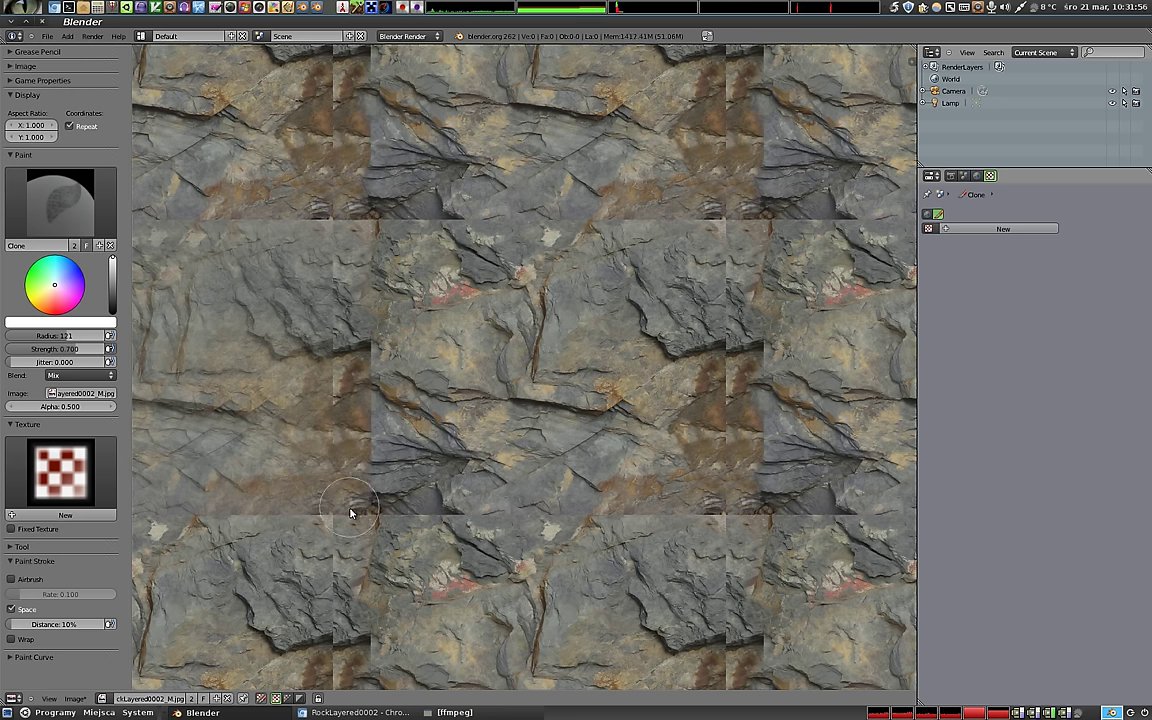
pyautogui.moveTo(345, 495); pyautogui.dragTo(349, 479)
pyautogui.moveTo(347, 395); pyautogui.dragTo(350, 360)
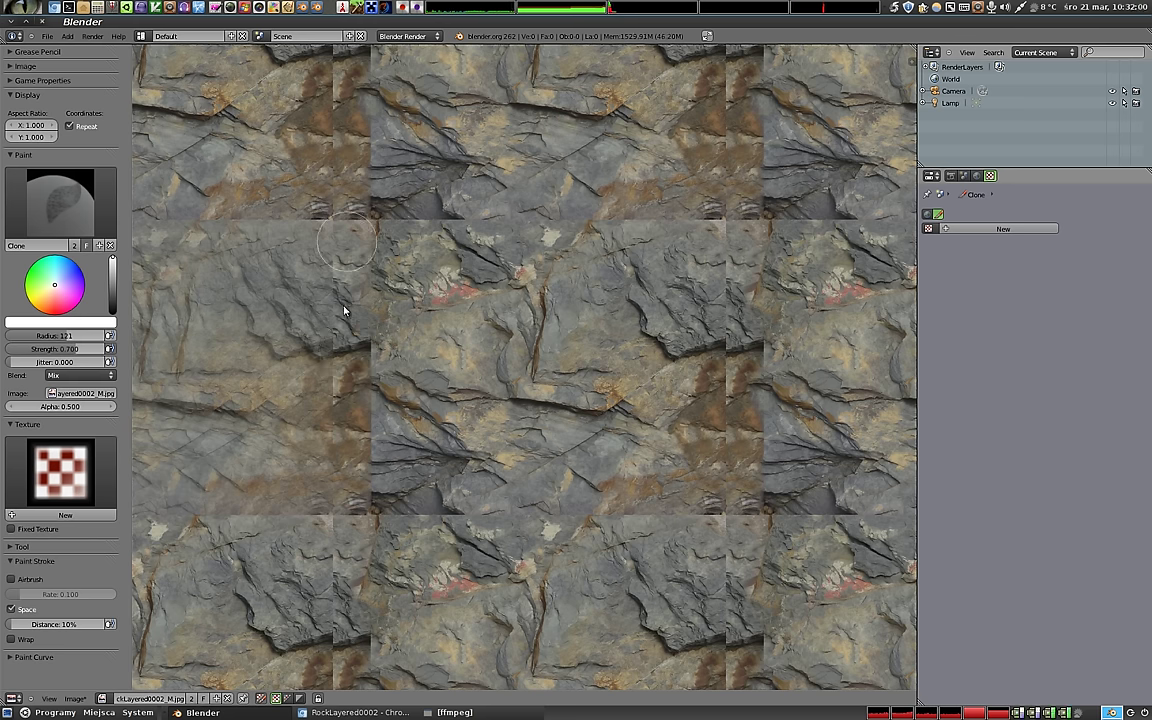
pyautogui.moveTo(263, 374)
pyautogui.mouseDown()
pyautogui.moveTo(805, 390)
pyautogui.moveTo(995, 373)
pyautogui.mouseUp()
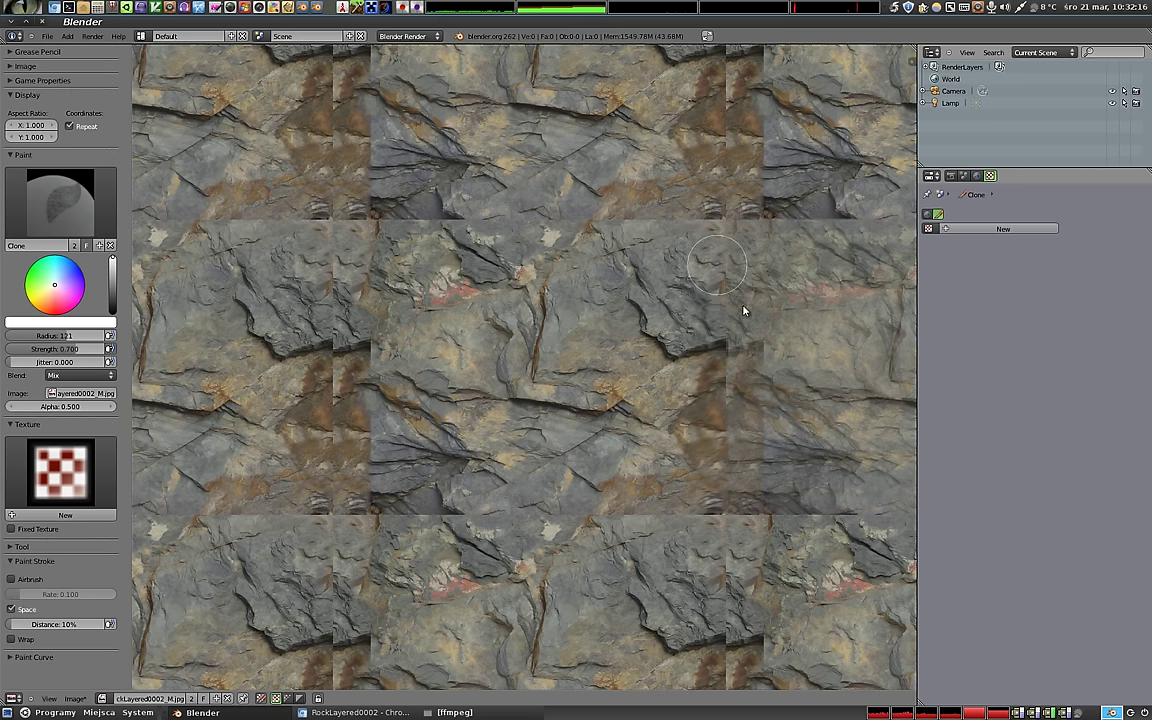
pyautogui.moveTo(797, 347)
pyautogui.mouseDown()
pyautogui.moveTo(843, 349)
pyautogui.moveTo(795, 342)
pyautogui.mouseUp()
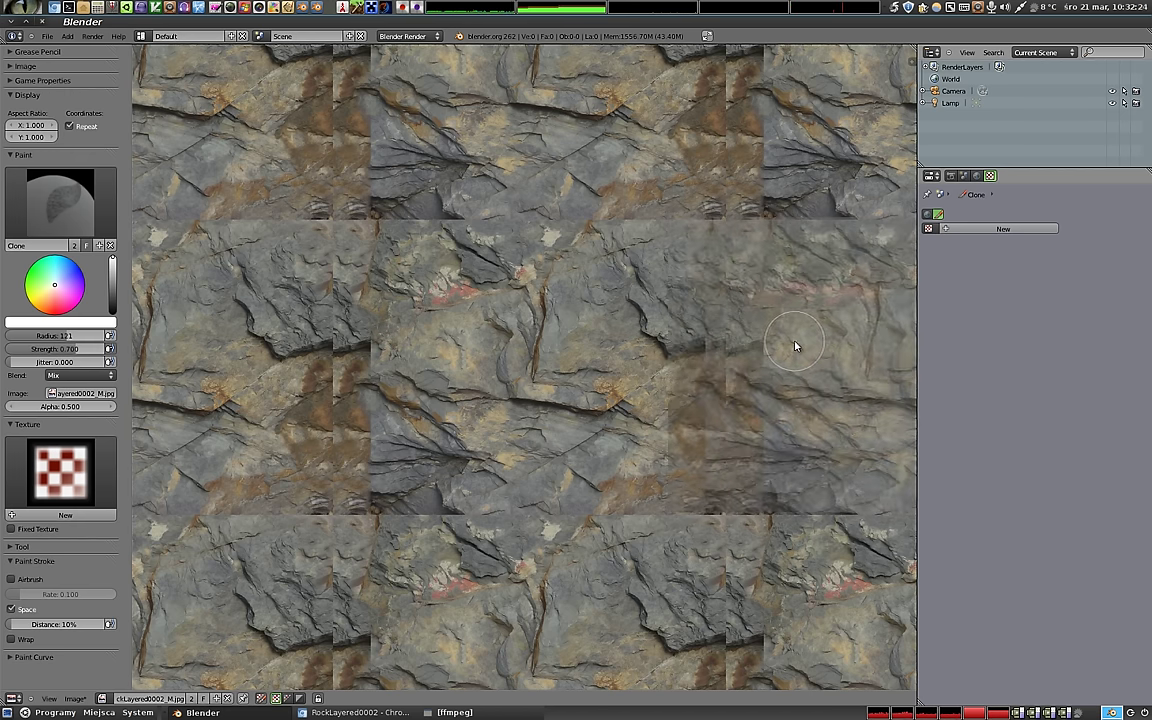
pyautogui.moveTo(727, 273)
pyautogui.mouseDown()
pyautogui.moveTo(733, 411)
pyautogui.moveTo(797, 379)
pyautogui.mouseUp()
# Undo the recent clone strokes, add short strokes on the right seam, and shift the source left.
pyautogui.hotkey('ctrl', 'z')
pyautogui.hotkey('ctrl', 'z')
pyautogui.hotkey('ctrl', 'z')
pyautogui.hotkey('ctrl', 'z')
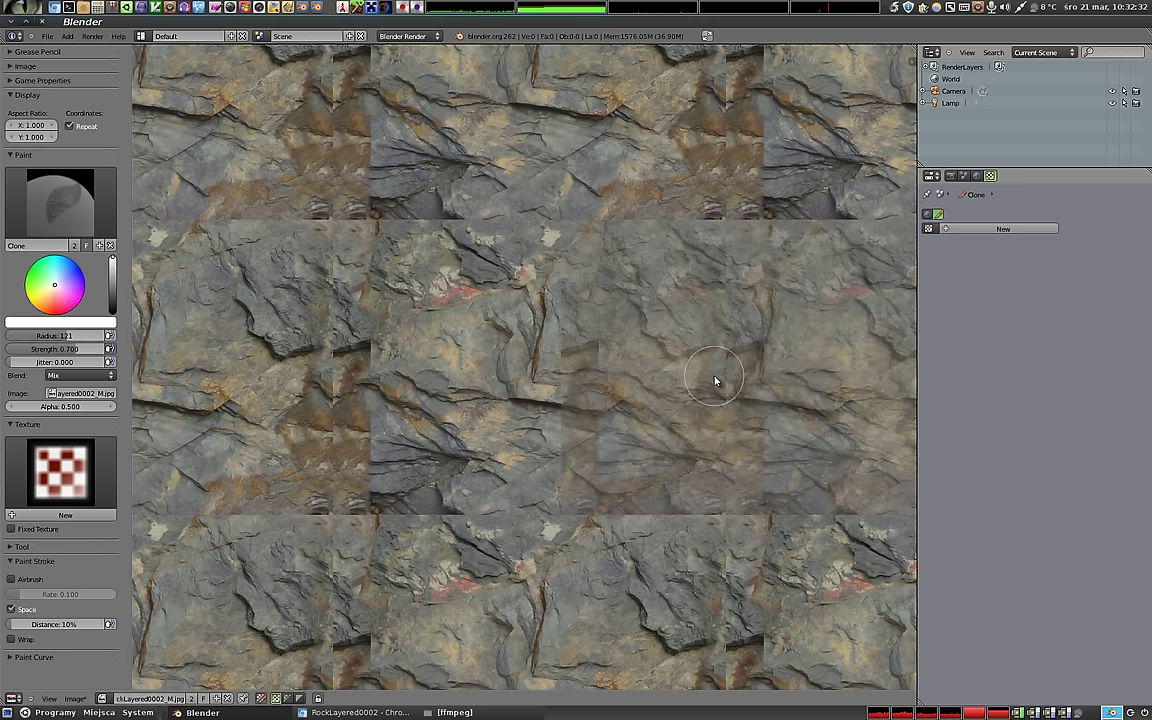
pyautogui.moveTo(721, 252); pyautogui.dragTo(717, 240)
pyautogui.moveTo(727, 376)
pyautogui.mouseDown()
pyautogui.moveTo(727, 366)
pyautogui.moveTo(724, 497)
pyautogui.moveTo(722, 470)
pyautogui.mouseUp()
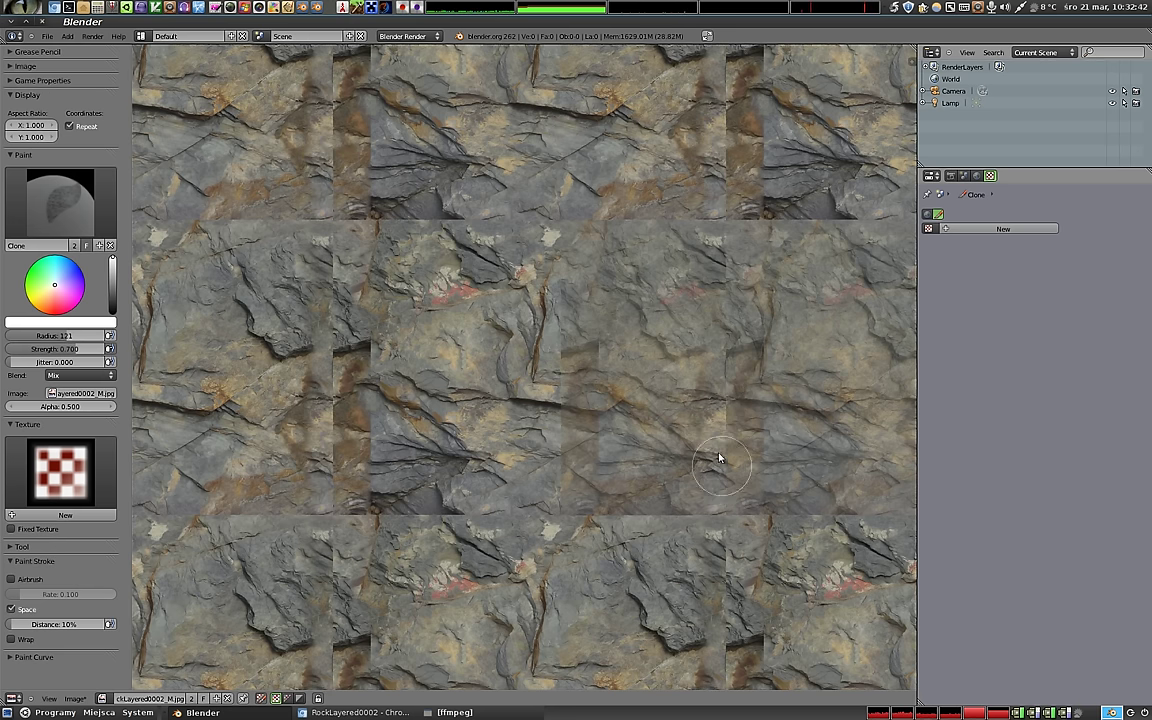
pyautogui.moveTo(765, 367)
pyautogui.mouseDown(button='right')
pyautogui.moveTo(403, 342)
pyautogui.moveTo(373, 357)
pyautogui.moveTo(758, 383)
pyautogui.moveTo(753, 355)
pyautogui.moveTo(744, 362)
pyautogui.moveTo(800, 360)
pyautogui.moveTo(740, 355)
pyautogui.moveTo(851, 360)
pyautogui.moveTo(504, 352)
pyautogui.moveTo(441, 363)
pyautogui.mouseUp(button='right')
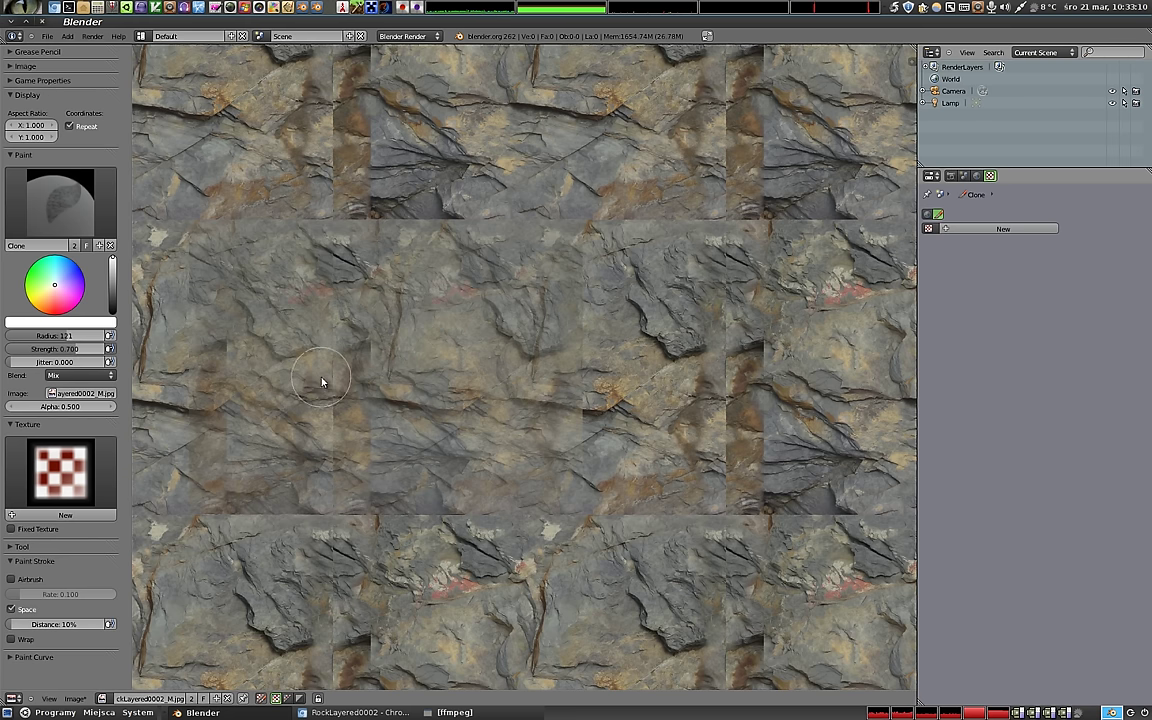
# Clone rock detail over the seam left of centre and across the middle tile.
pyautogui.moveTo(342, 378); pyautogui.dragTo(340, 363)
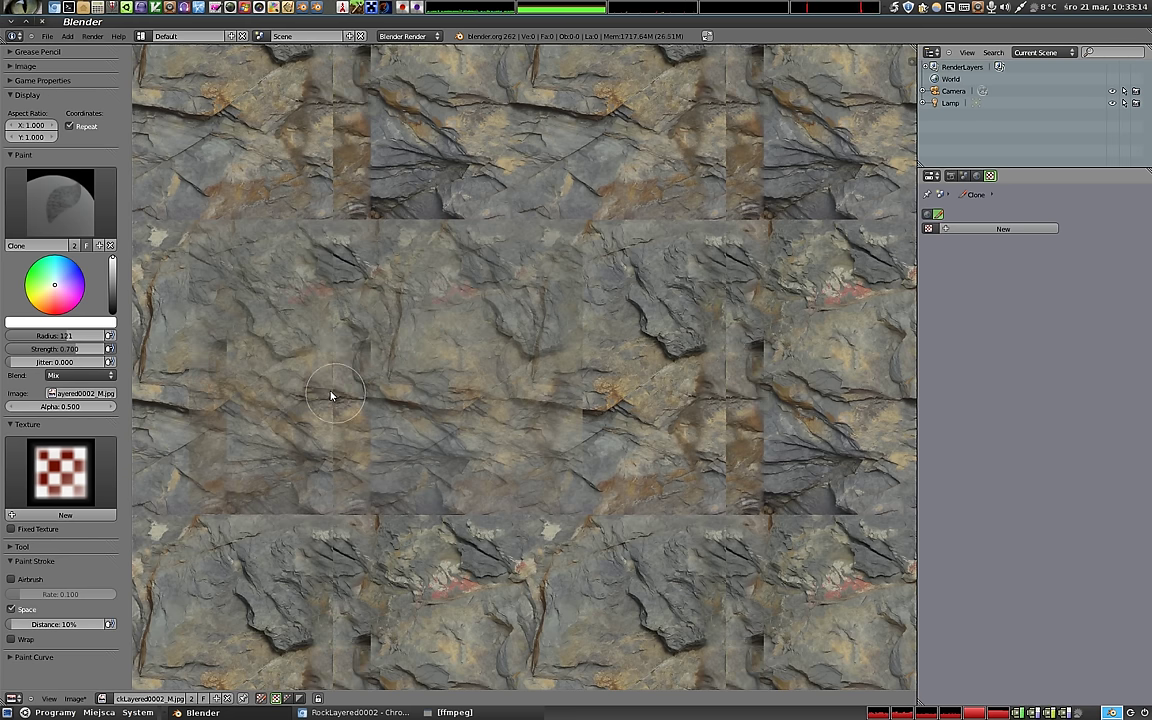
pyautogui.moveTo(336, 388)
pyautogui.mouseDown()
pyautogui.moveTo(337, 478)
pyautogui.moveTo(404, 447)
pyautogui.moveTo(327, 460)
pyautogui.mouseUp()
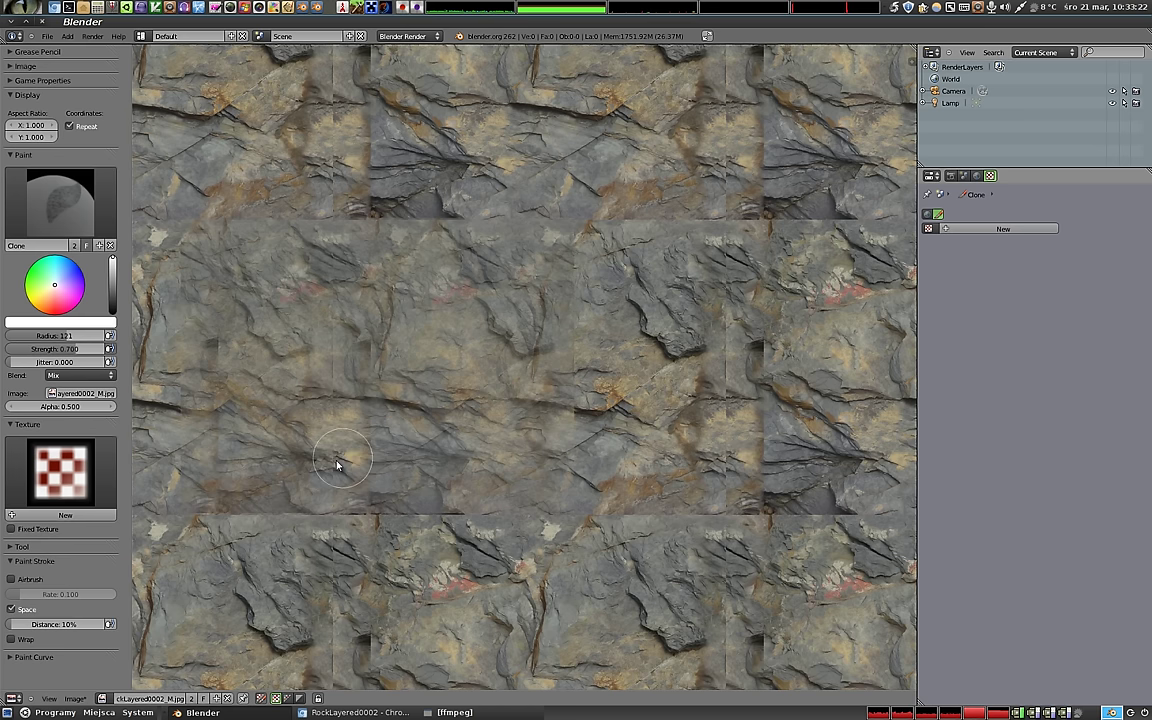
pyautogui.moveTo(368, 472)
pyautogui.mouseDown()
pyautogui.moveTo(384, 474)
pyautogui.moveTo(338, 496)
pyautogui.mouseUp()
pyautogui.moveTo(362, 413)
pyautogui.mouseDown()
pyautogui.moveTo(689, 386)
pyautogui.moveTo(680, 130)
pyautogui.mouseUp()
# Undo the middle-tile blend, then clone over the upper and lower horizontal seams and central column.
pyautogui.hotkey('ctrl', 'z')
pyautogui.hotkey('ctrl', 'z')
pyautogui.hotkey('ctrl', 'z')
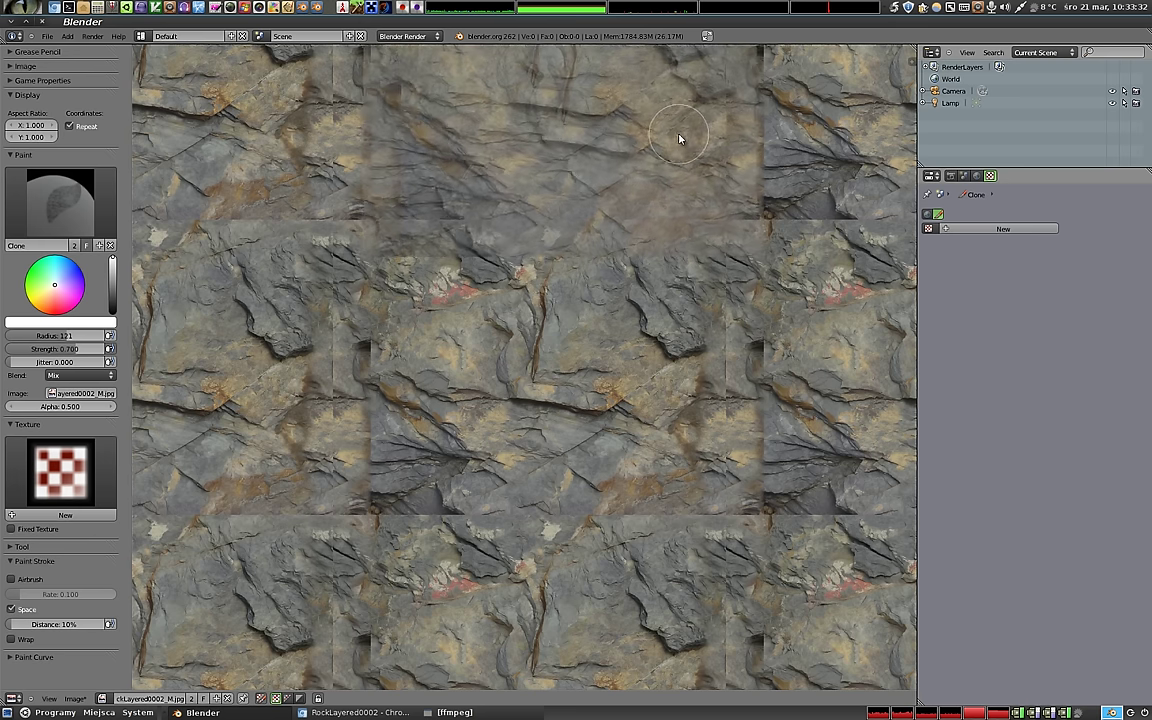
pyautogui.moveTo(402, 222); pyautogui.dragTo(719, 225)
pyautogui.moveTo(540, 170)
pyautogui.mouseDown()
pyautogui.moveTo(543, 604)
pyautogui.moveTo(480, 520)
pyautogui.moveTo(495, 598)
pyautogui.mouseUp()
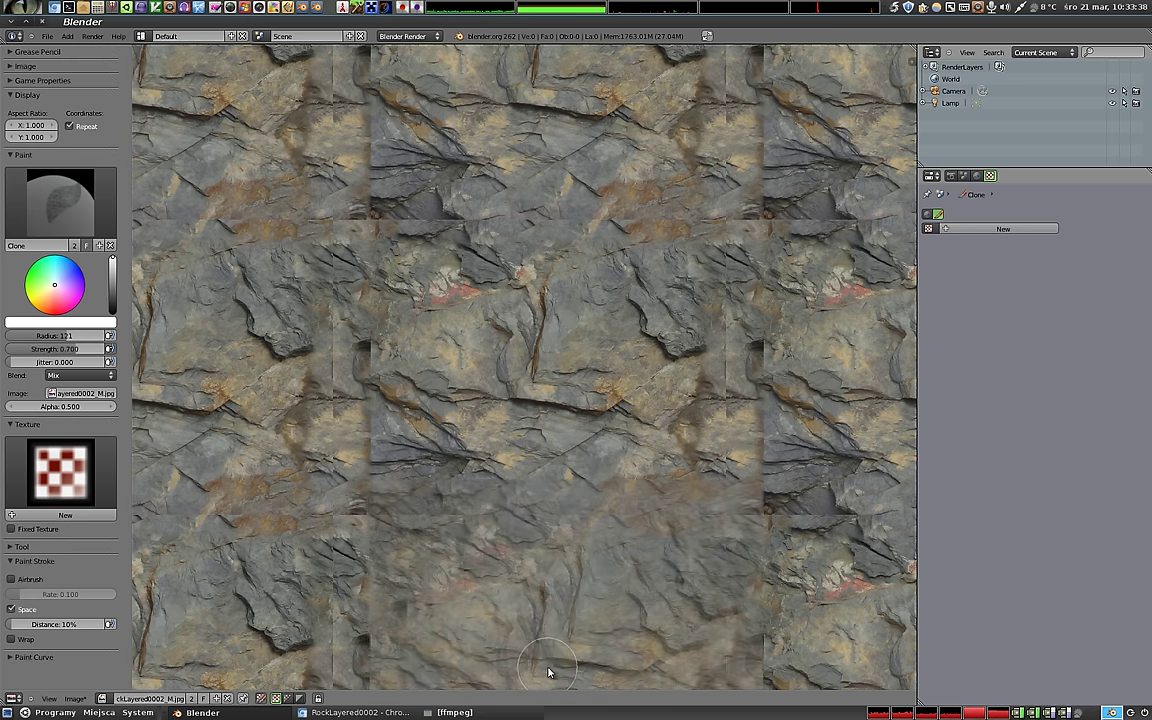
pyautogui.moveTo(392, 523); pyautogui.dragTo(715, 509)
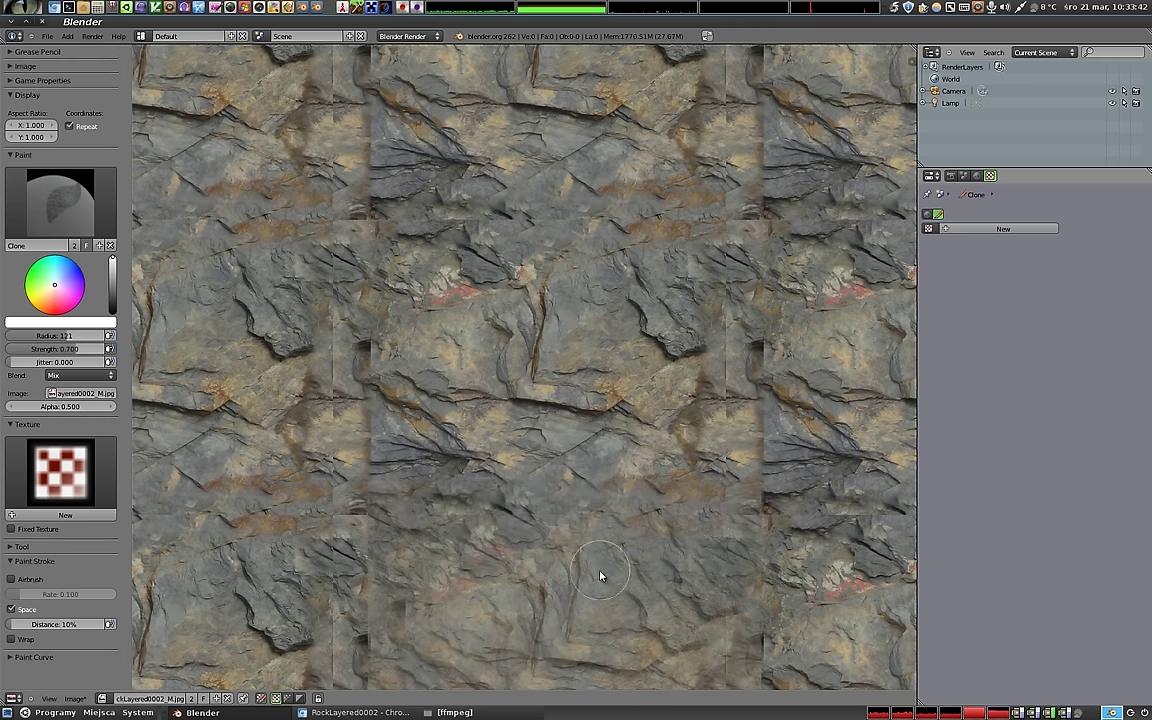
pyautogui.moveTo(597, 594)
pyautogui.mouseDown()
pyautogui.moveTo(663, 499)
pyautogui.moveTo(694, 267)
pyautogui.moveTo(648, 211)
pyautogui.moveTo(591, 314)
pyautogui.moveTo(507, 328)
pyautogui.moveTo(470, 378)
pyautogui.moveTo(386, 429)
pyautogui.moveTo(368, 476)
pyautogui.moveTo(368, 465)
pyautogui.moveTo(376, 489)
pyautogui.mouseUp()
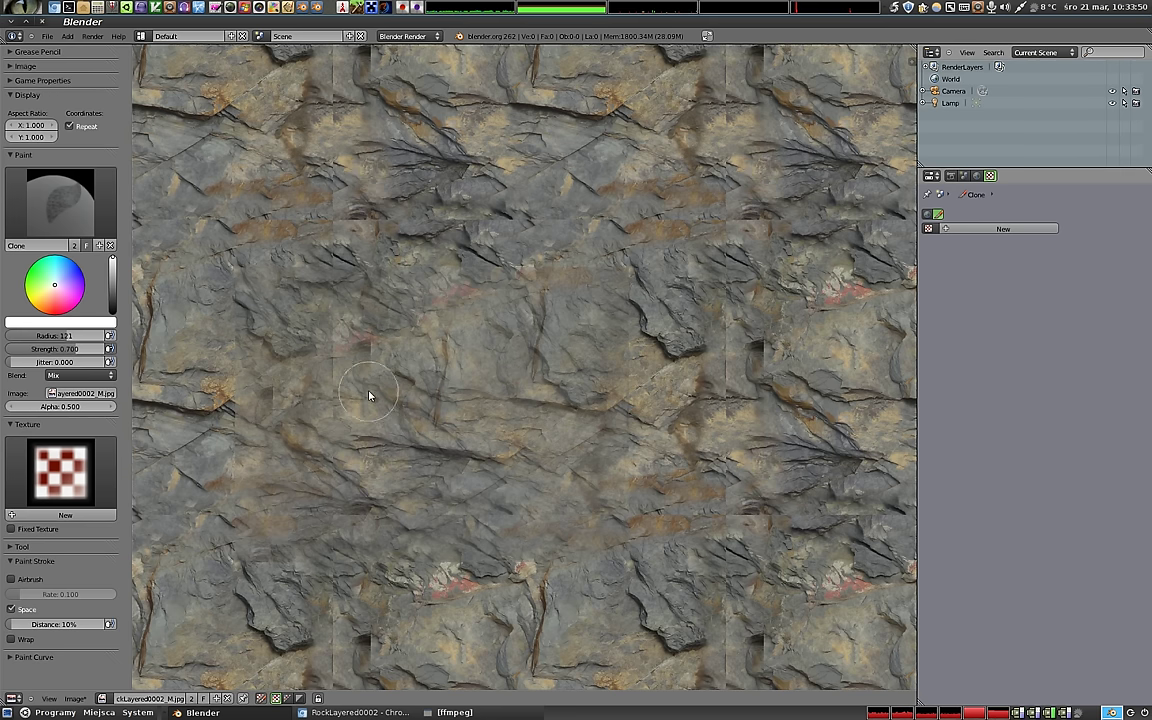
# Add a reddish rock patch left of centre and repaint the middle, undoing an oversharpened band.
pyautogui.moveTo(357, 359)
pyautogui.mouseDown()
pyautogui.moveTo(373, 355)
pyautogui.moveTo(370, 305)
pyautogui.moveTo(576, 437)
pyautogui.moveTo(743, 478)
pyautogui.moveTo(433, 368)
pyautogui.moveTo(368, 369)
pyautogui.moveTo(661, 375)
pyautogui.moveTo(491, 388)
pyautogui.moveTo(313, 380)
pyautogui.mouseUp()
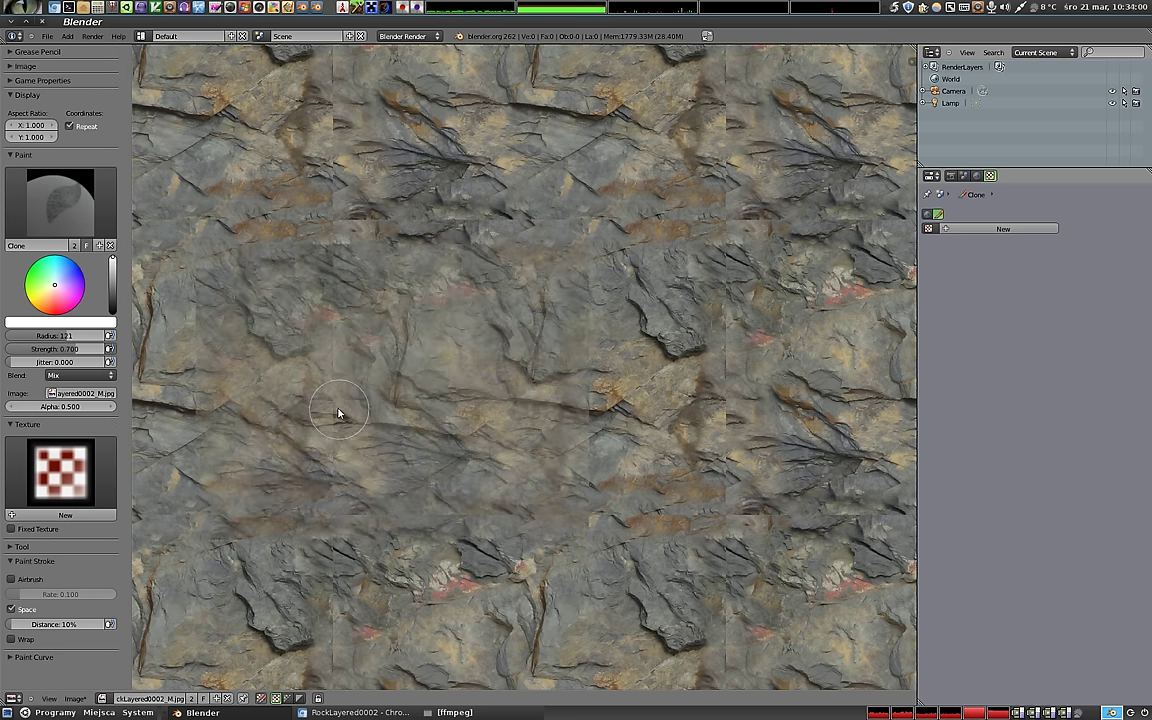
pyautogui.moveTo(442, 378); pyautogui.dragTo(758, 398)
pyautogui.hotkey('ctrl', 'z')
pyautogui.hotkey('ctrl', 'z')
pyautogui.hotkey('ctrl', 'z')
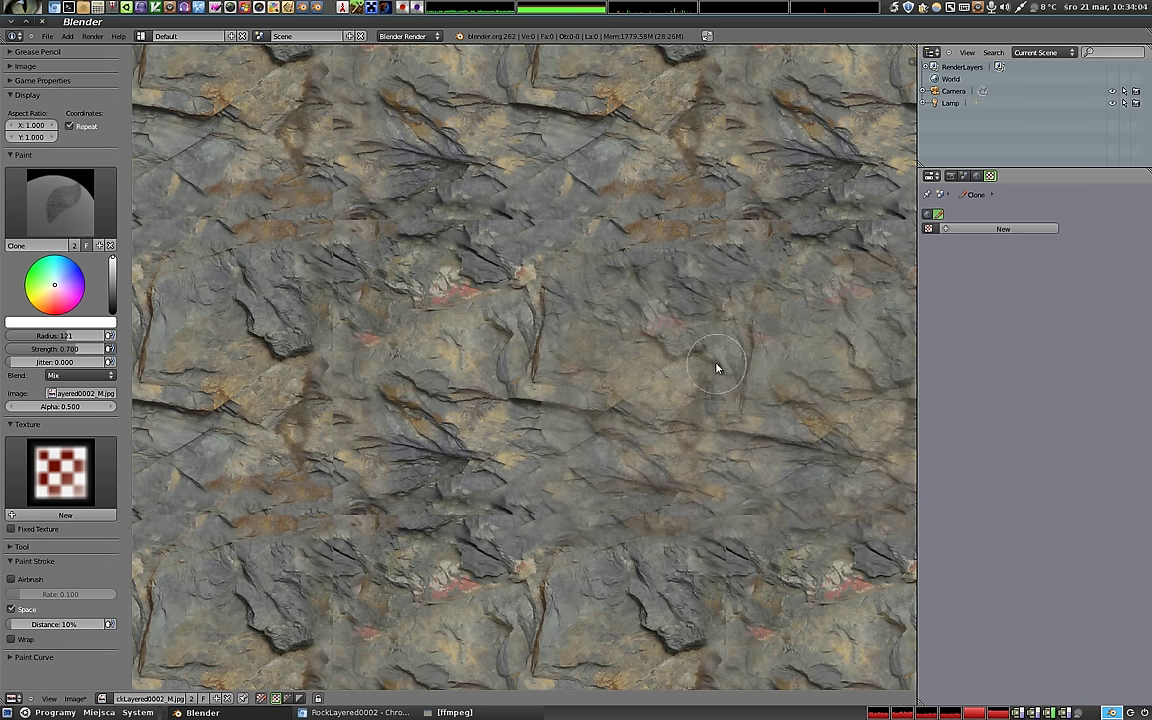
pyautogui.moveTo(705, 381); pyautogui.dragTo(712, 437)
# Zoom in and out and pan across the tiled rock texture to inspect its repeats.
pyautogui.scroll(-2, 725, 441)
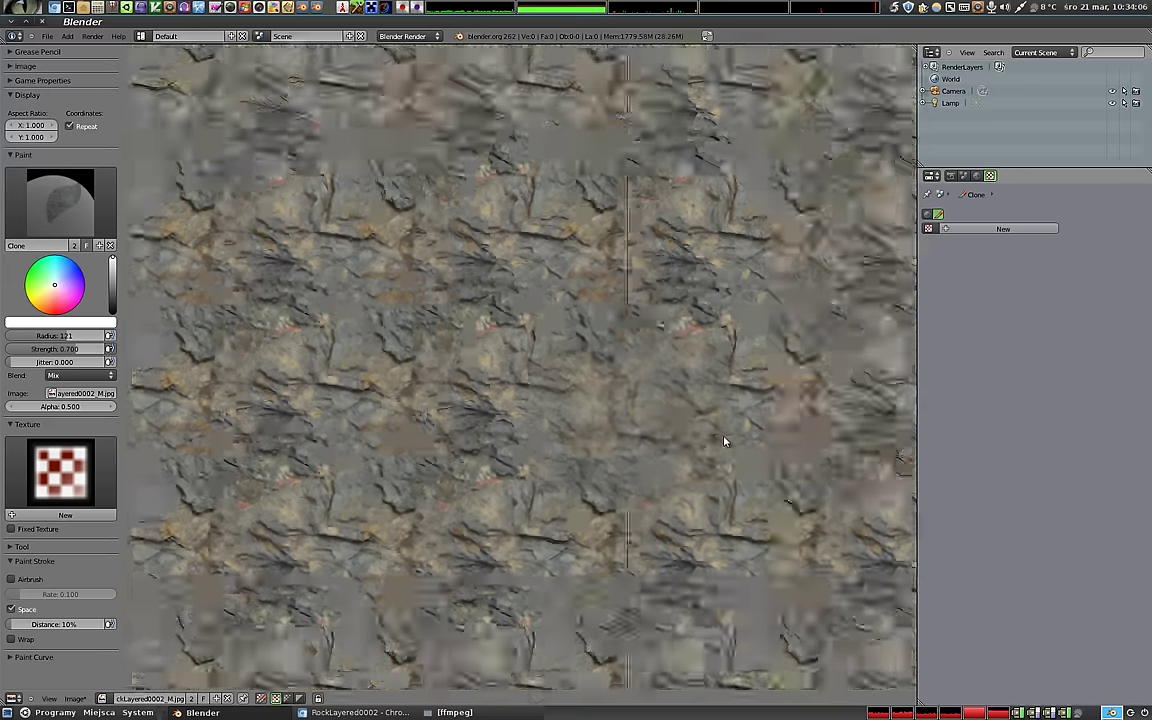
pyautogui.scroll(-1, 725, 441)
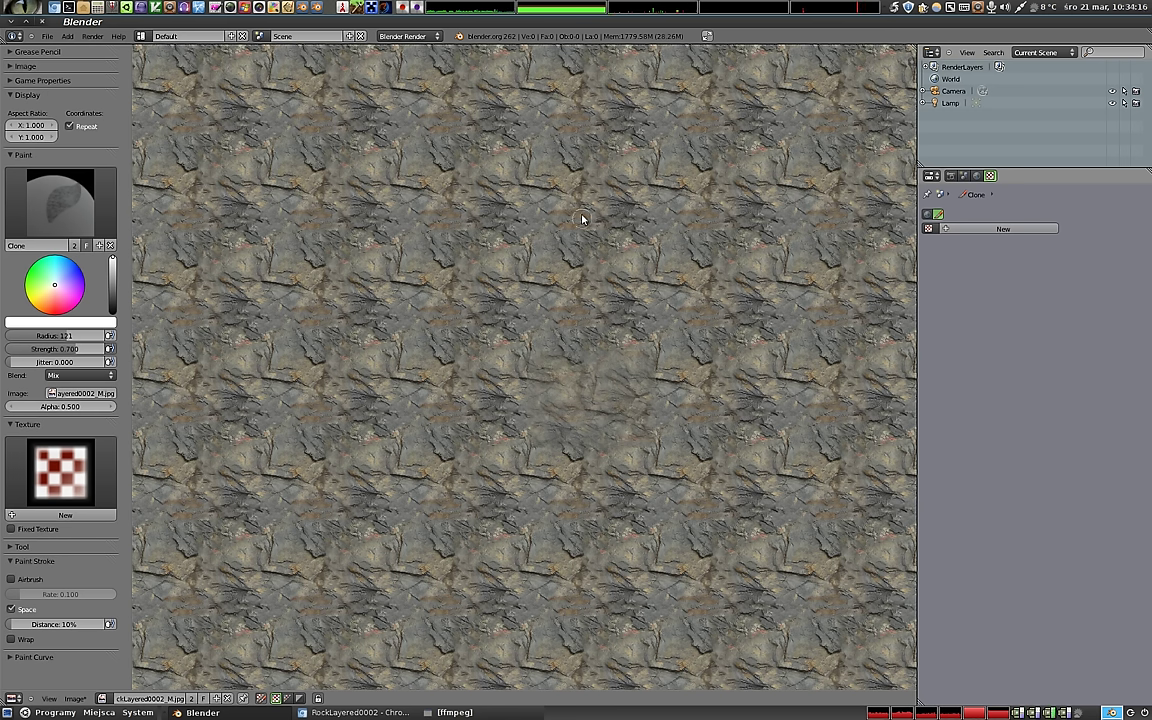
pyautogui.scroll(1, 543, 290)
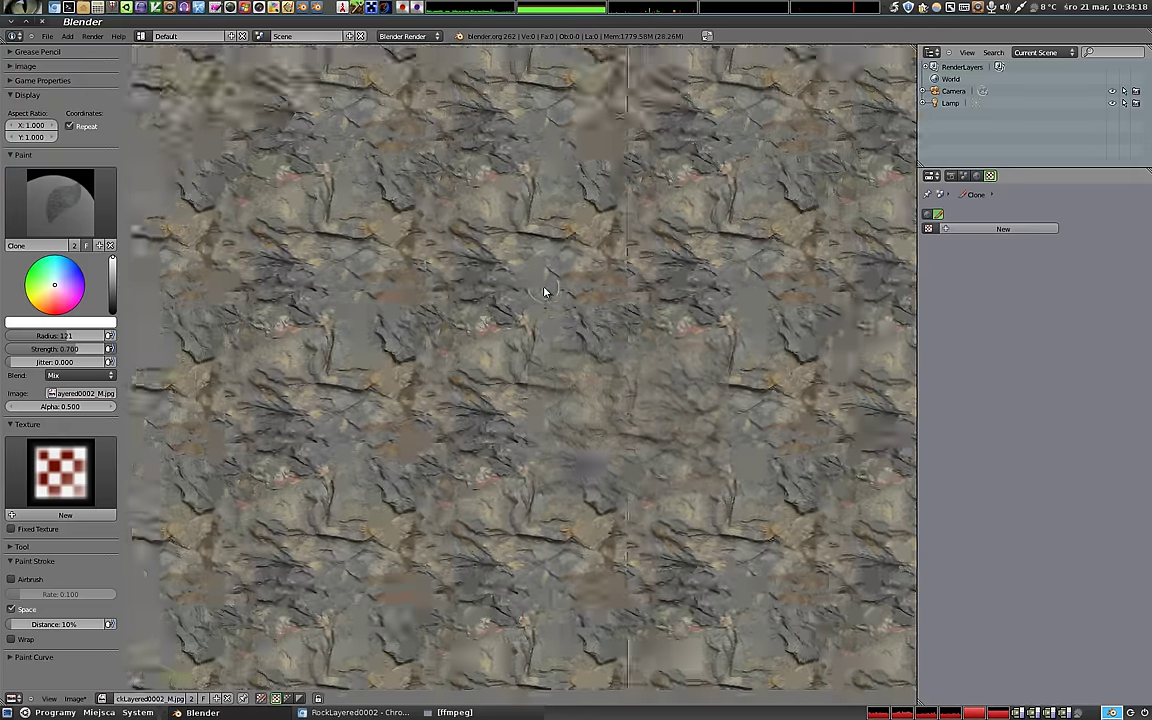
pyautogui.scroll(1, 540, 285)
pyautogui.scroll(2, 524, 300)
pyautogui.moveTo(526, 354); pyautogui.dragTo(533, 180, button='middle')
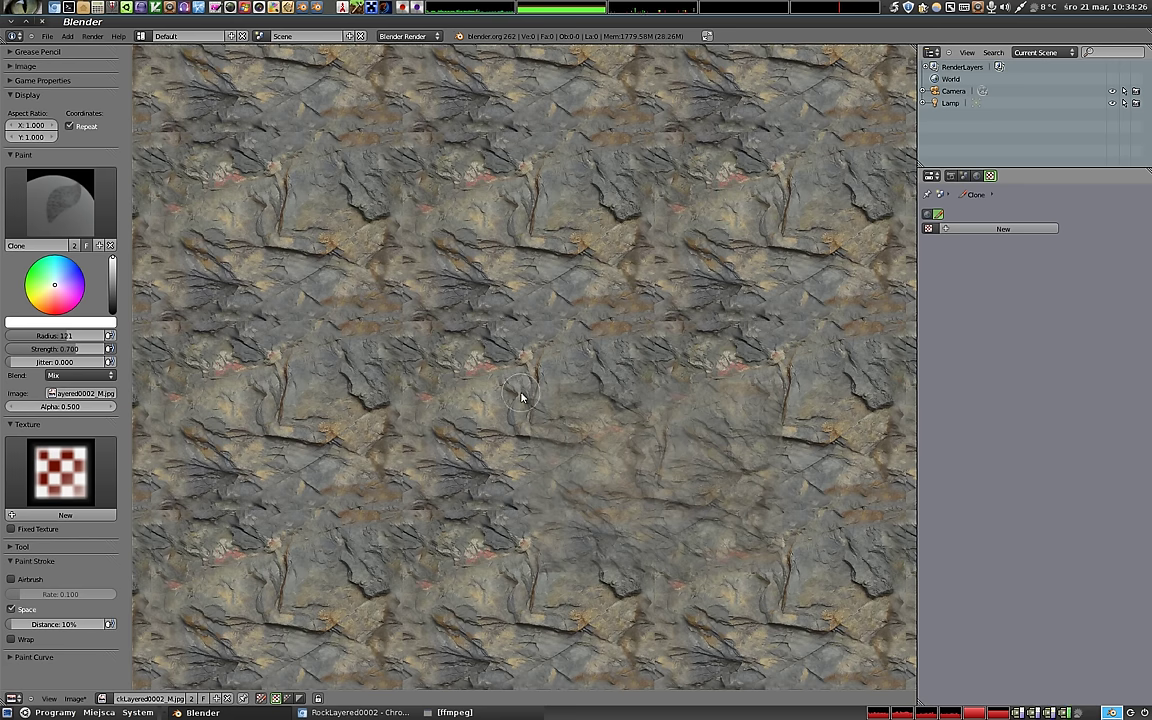
pyautogui.scroll(-2, 500, 375)
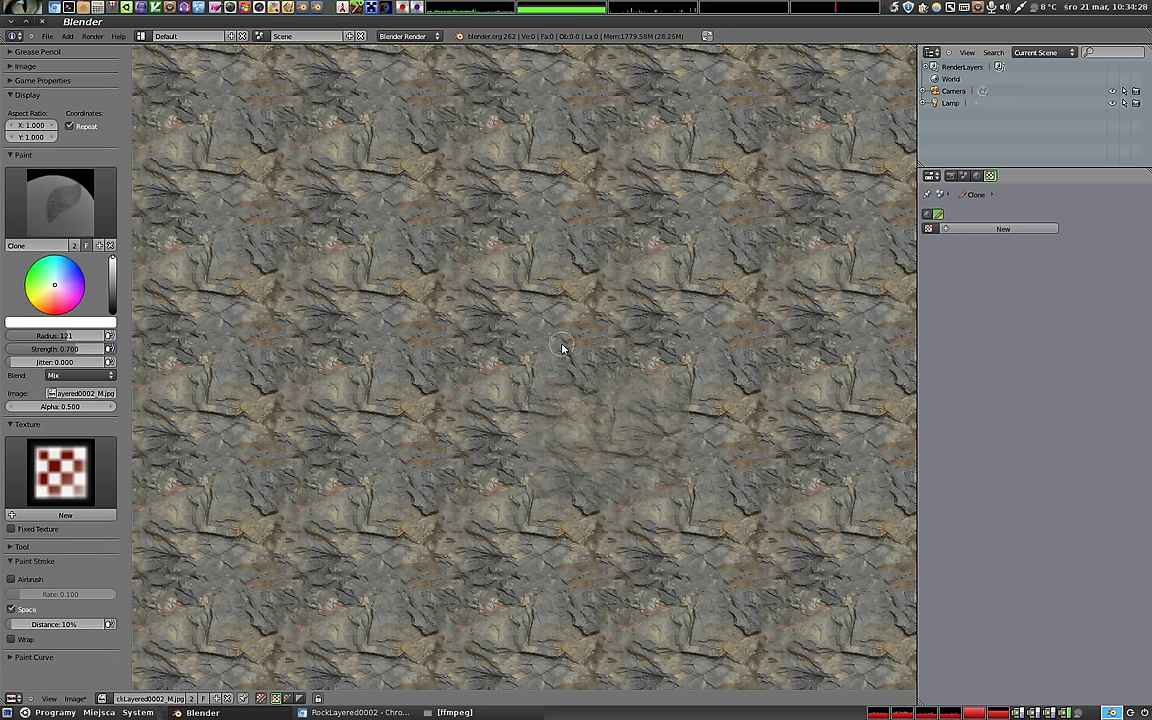
pyautogui.scroll(2, 530, 362)
pyautogui.scroll(1, 530, 300)
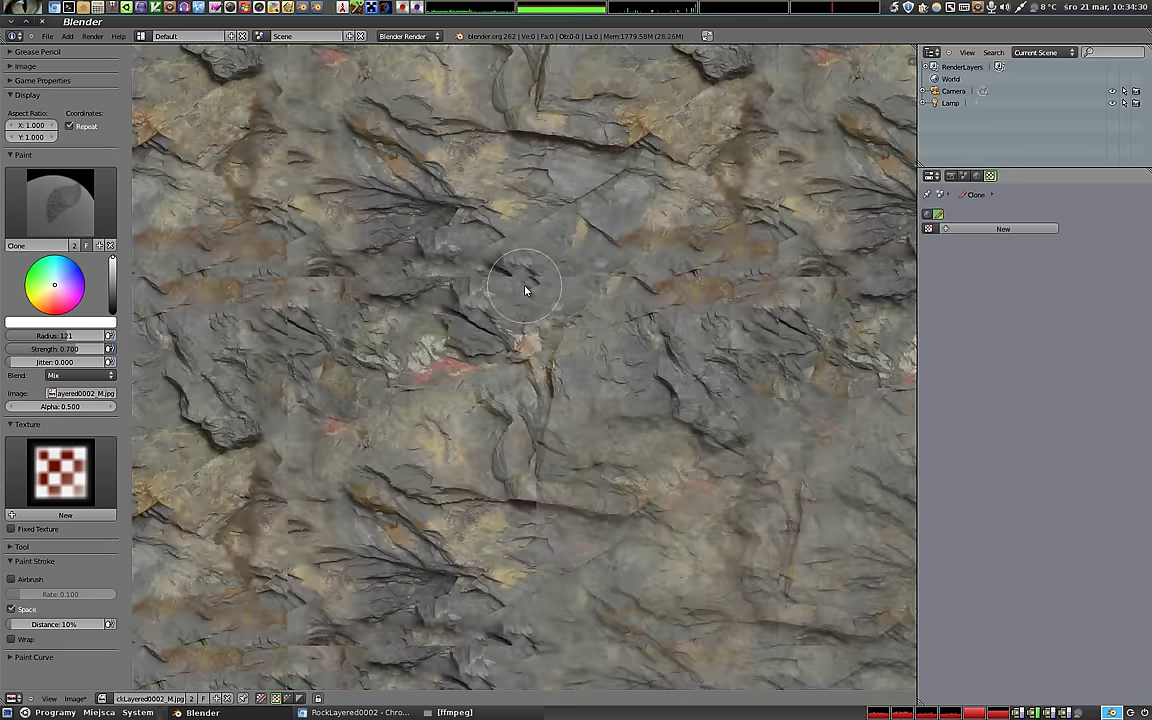
pyautogui.scroll(1, 525, 285)
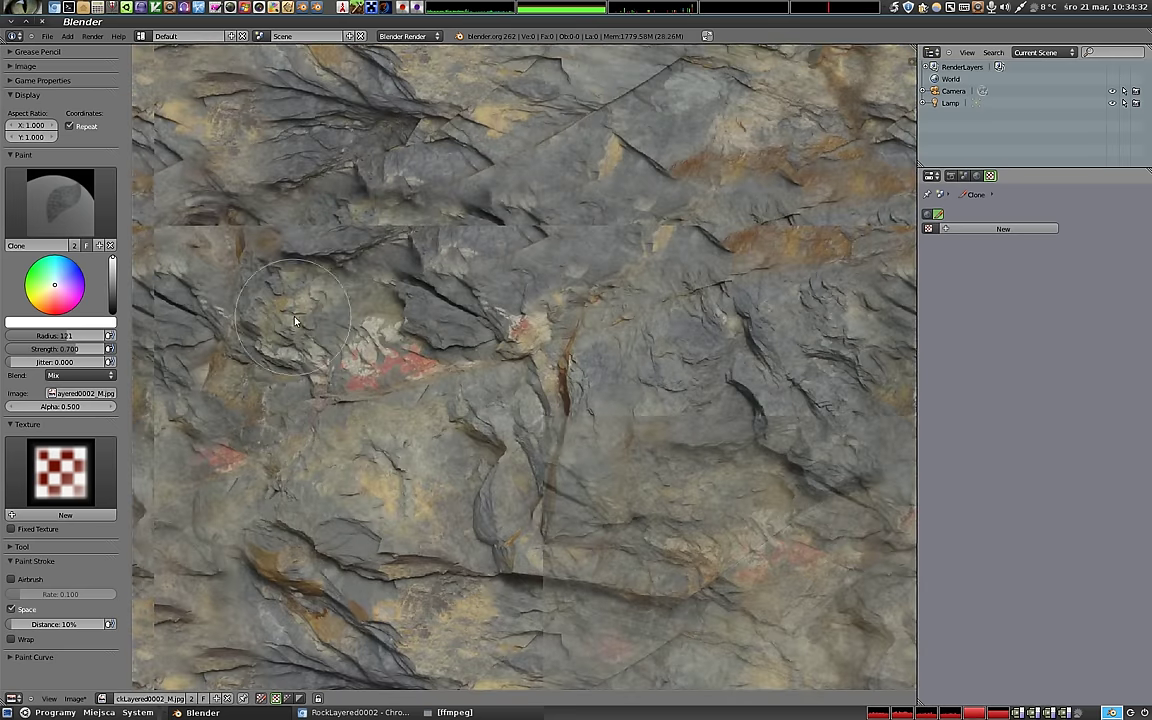
pyautogui.moveTo(560, 237)
pyautogui.mouseDown(button='middle')
pyautogui.moveTo(533, 485)
pyautogui.moveTo(532, 344)
pyautogui.mouseUp(button='middle')
# Zoom out, shift the view up-left, and paint one clone stroke blending the central rock.
pyautogui.scroll(-2, 533, 485)
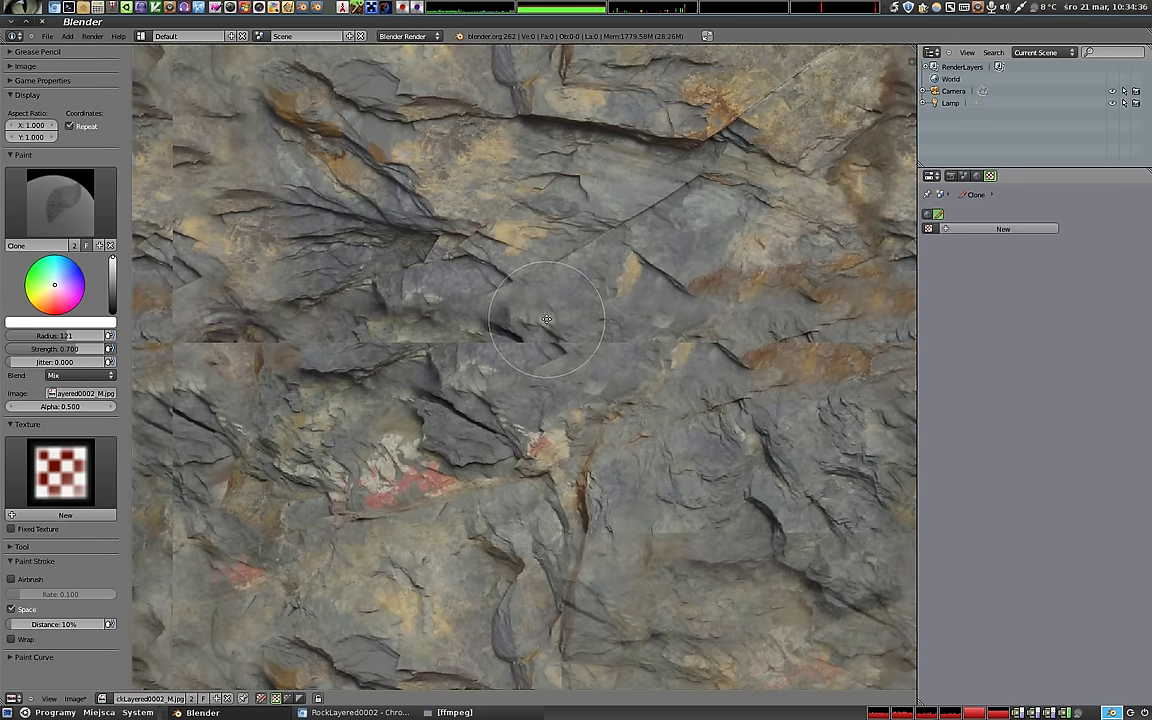
pyautogui.scroll(3, 531, 351)
pyautogui.scroll(2, 531, 351)
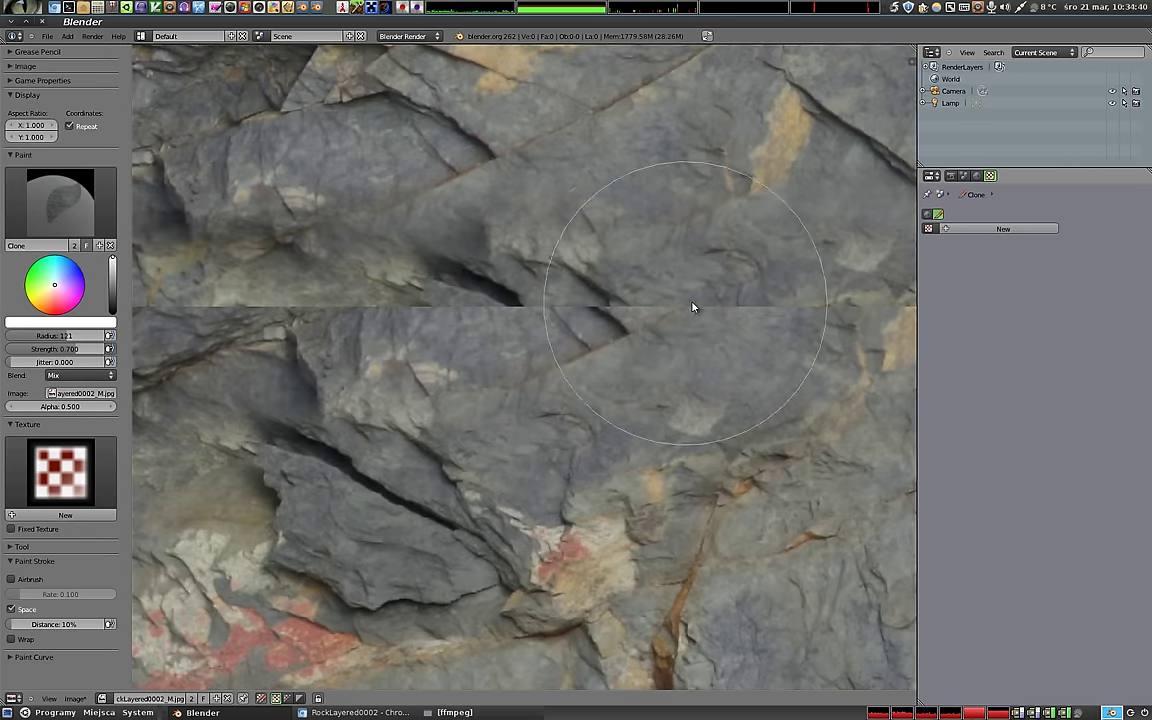
pyautogui.scroll(-5, 581, 332)
pyautogui.scroll(-2, 576, 360)
pyautogui.scroll(-1, 570, 380)
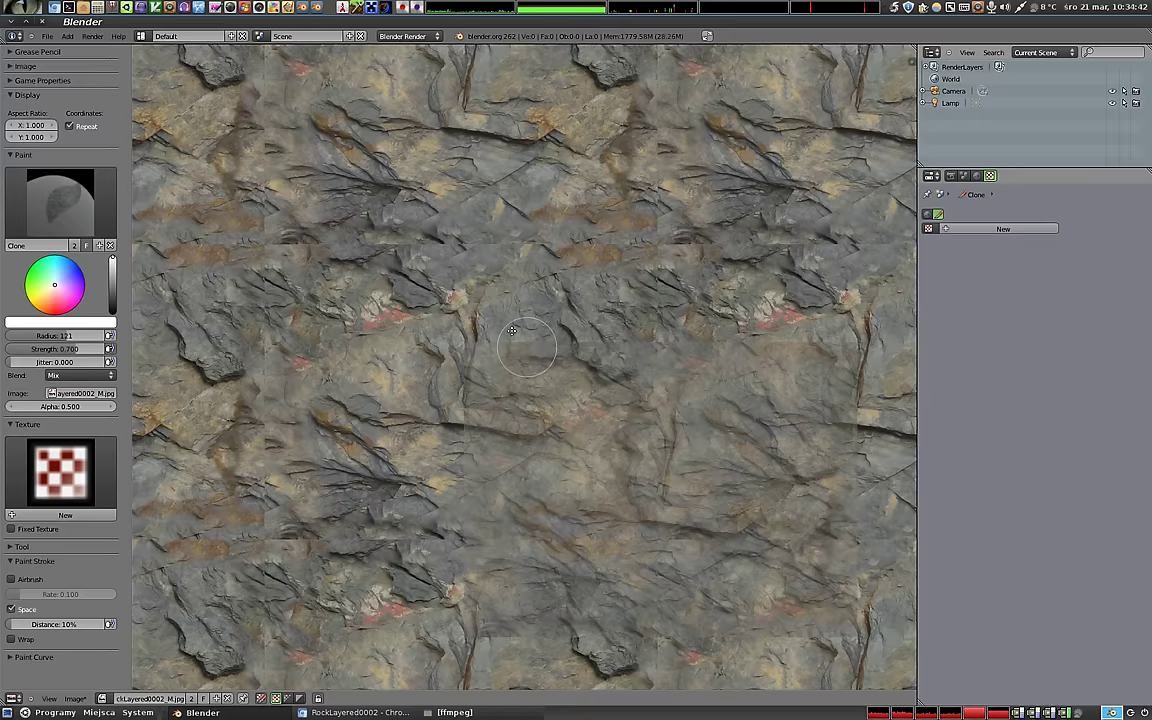
pyautogui.scroll(-1, 545, 370)
pyautogui.scroll(-1, 535, 402)
pyautogui.moveTo(545, 391); pyautogui.dragTo(444, 378, button='middle')
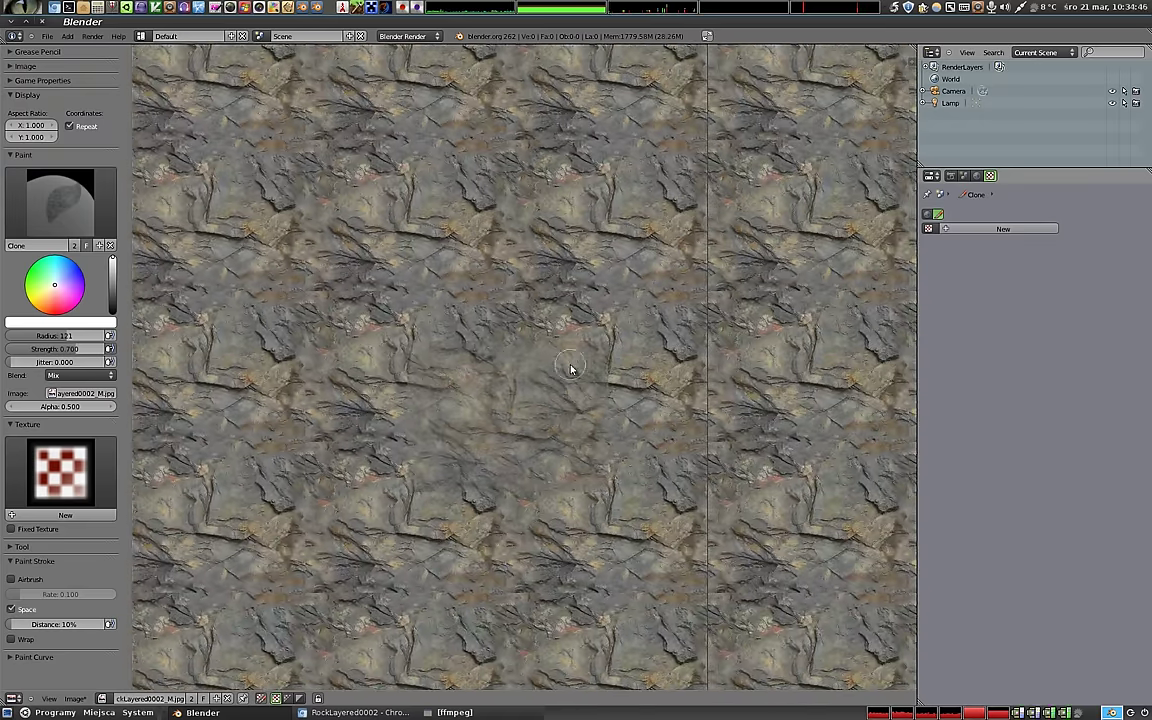
pyautogui.moveTo(571, 411)
pyautogui.mouseDown()
pyautogui.moveTo(481, 357)
pyautogui.moveTo(537, 334)
pyautogui.moveTo(551, 345)
pyautogui.moveTo(579, 336)
pyautogui.moveTo(542, 355)
pyautogui.moveTo(527, 337)
pyautogui.moveTo(559, 387)
pyautogui.mouseUp()
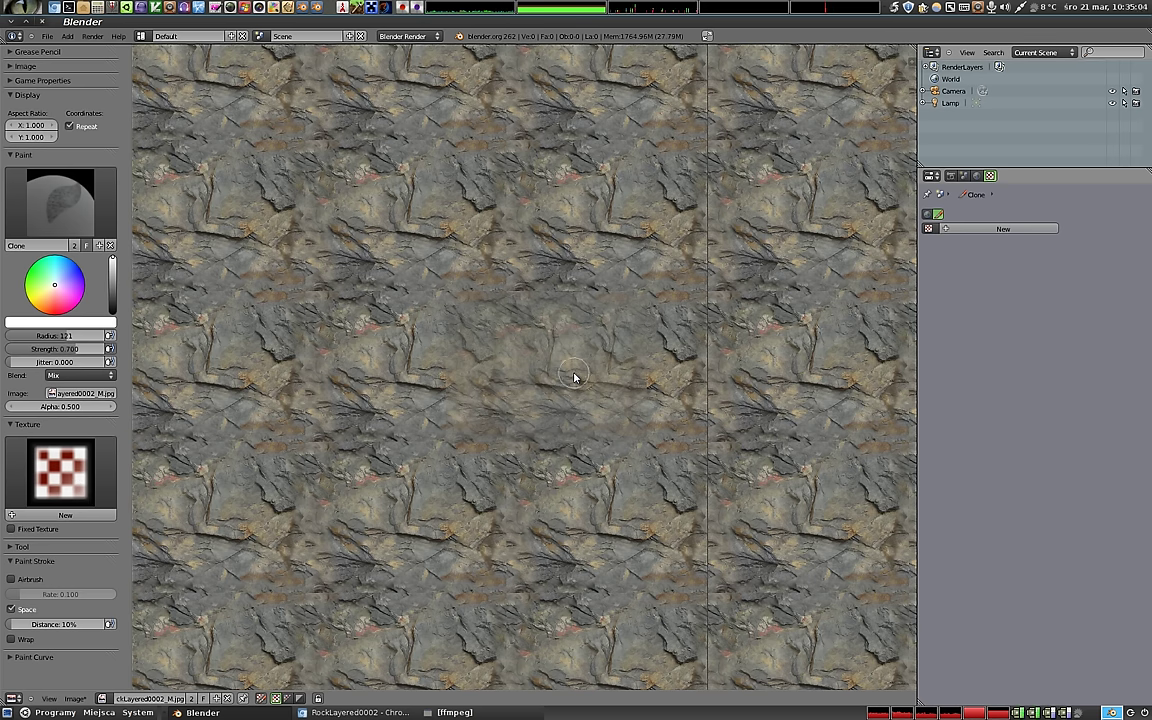
# Launch GIMP from the top desktop panel next to the tiled rock preview.
pyautogui.scroll(-3, 574, 377)
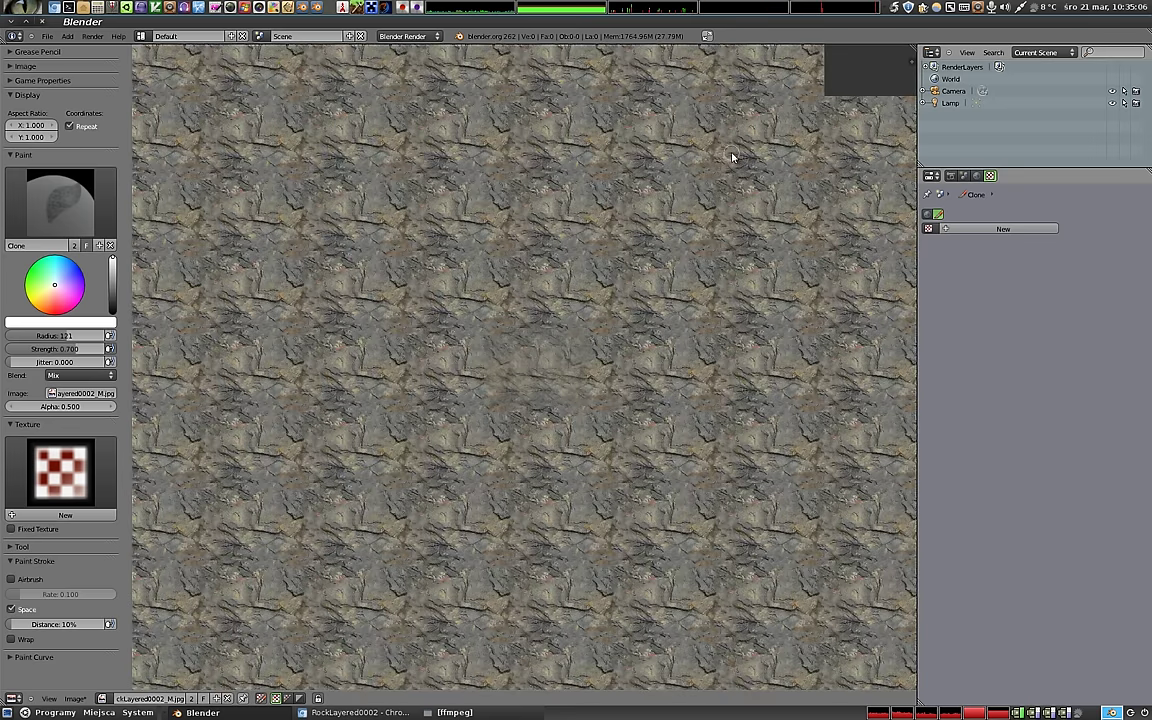
pyautogui.scroll(5, 519, 392)
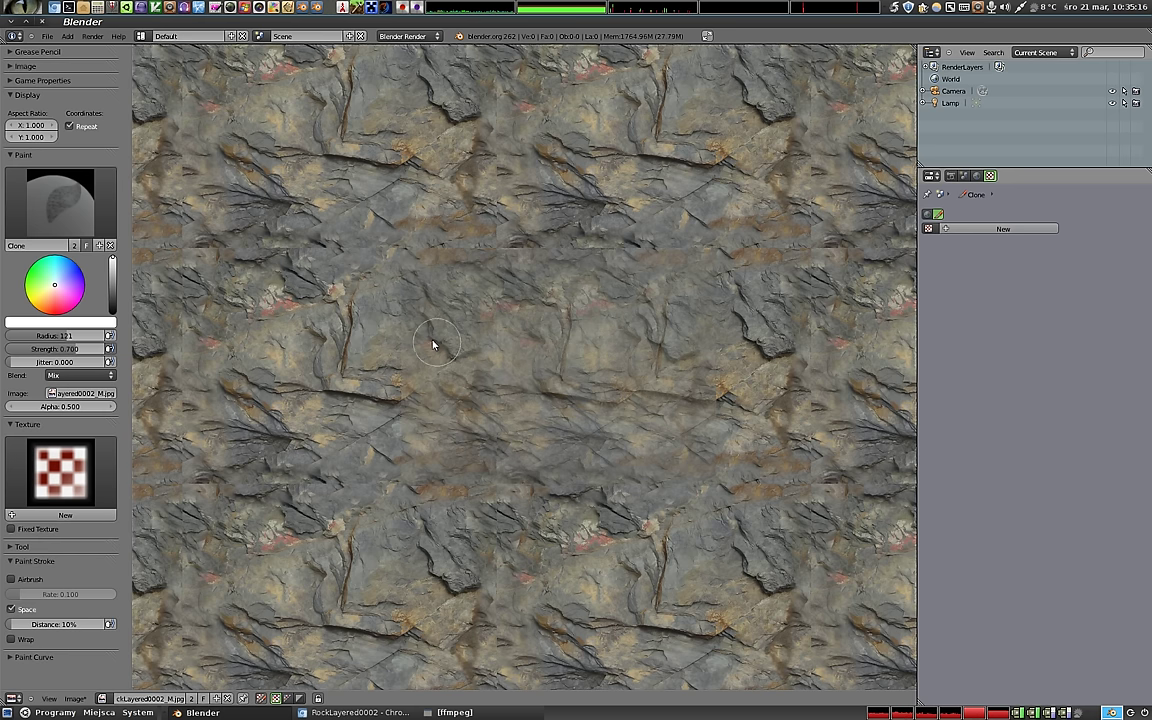
pyautogui.click(272, 8)
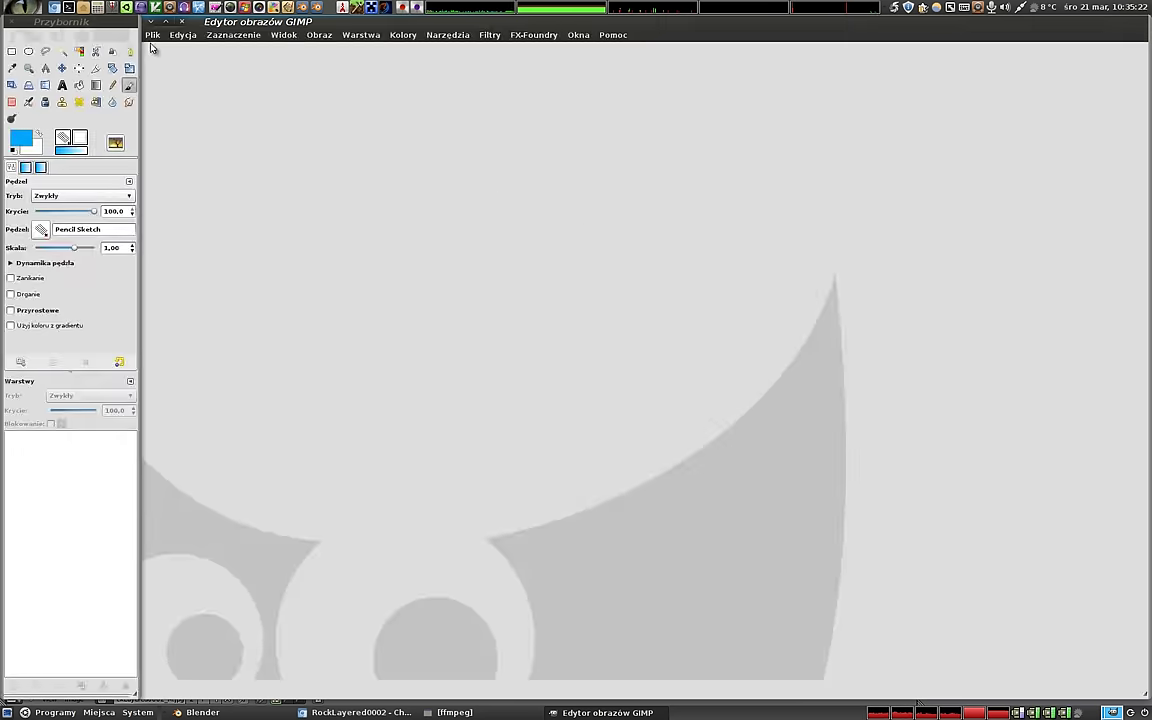
# Open RockLayered0002_M.jpg in GIMP through Plik > Otwórz.
pyautogui.click(152, 35)
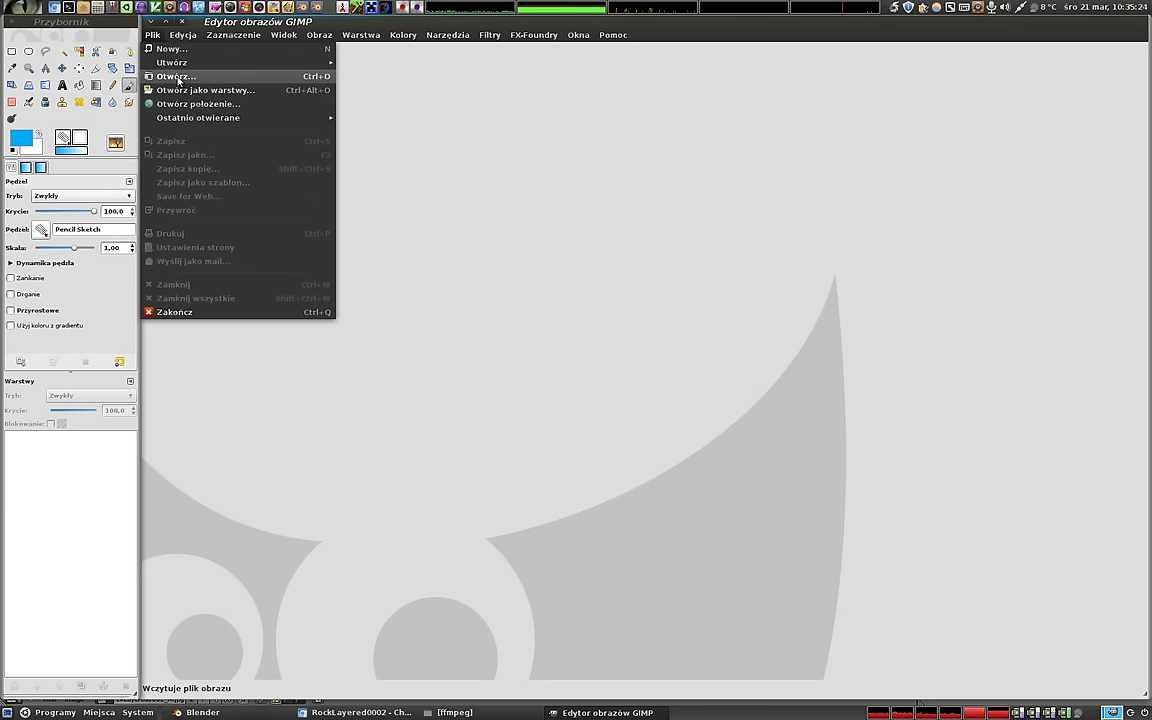
pyautogui.click(179, 80)
pyautogui.click(463, 287)
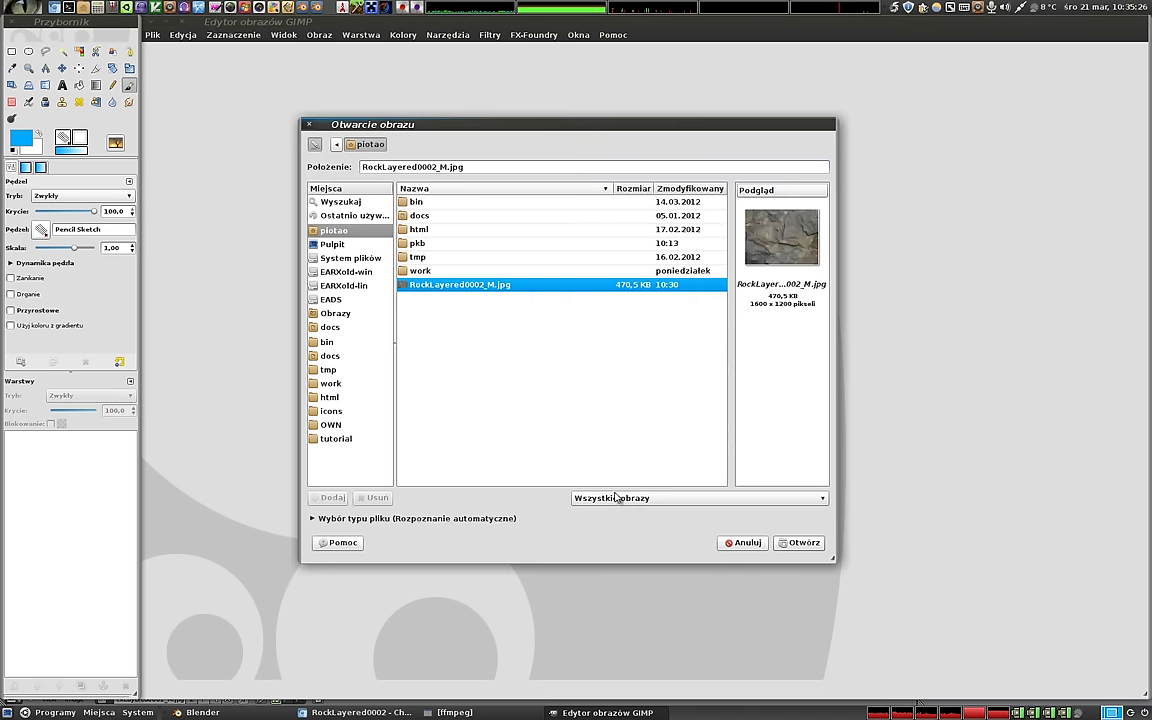
pyautogui.click(805, 543)
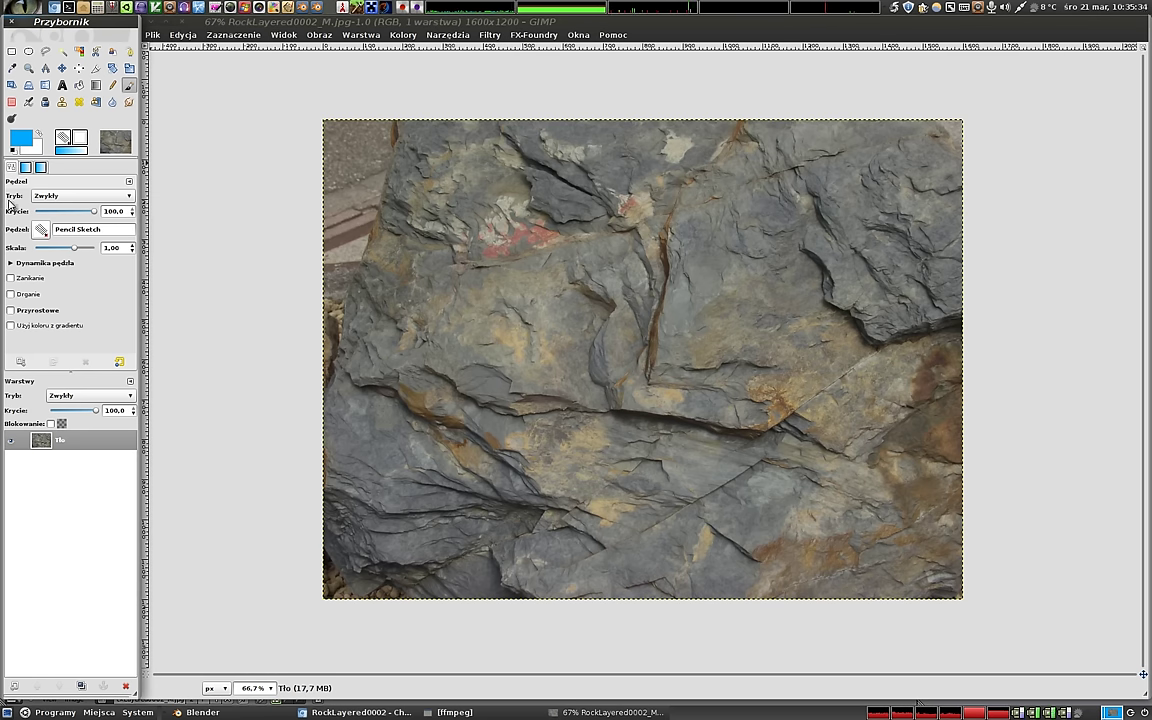
# Set up the Clone tool with the Circle Fuzzy (19) brush at scale 10.
pyautogui.click(41, 229)
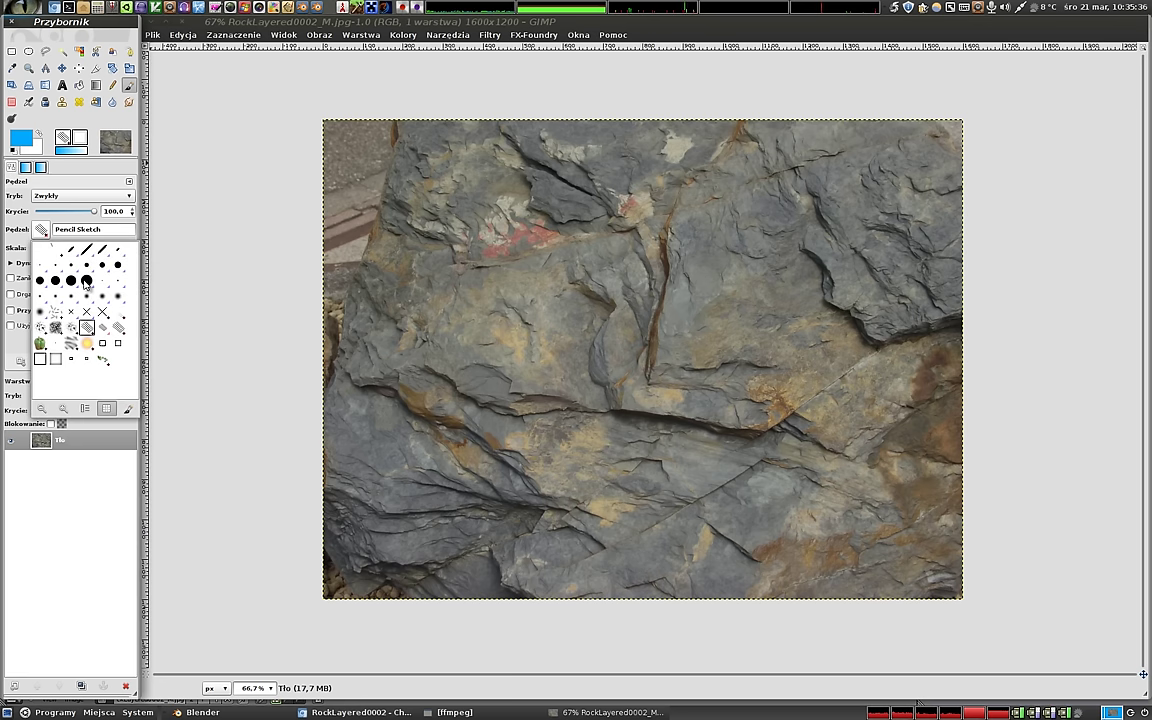
pyautogui.click(87, 299)
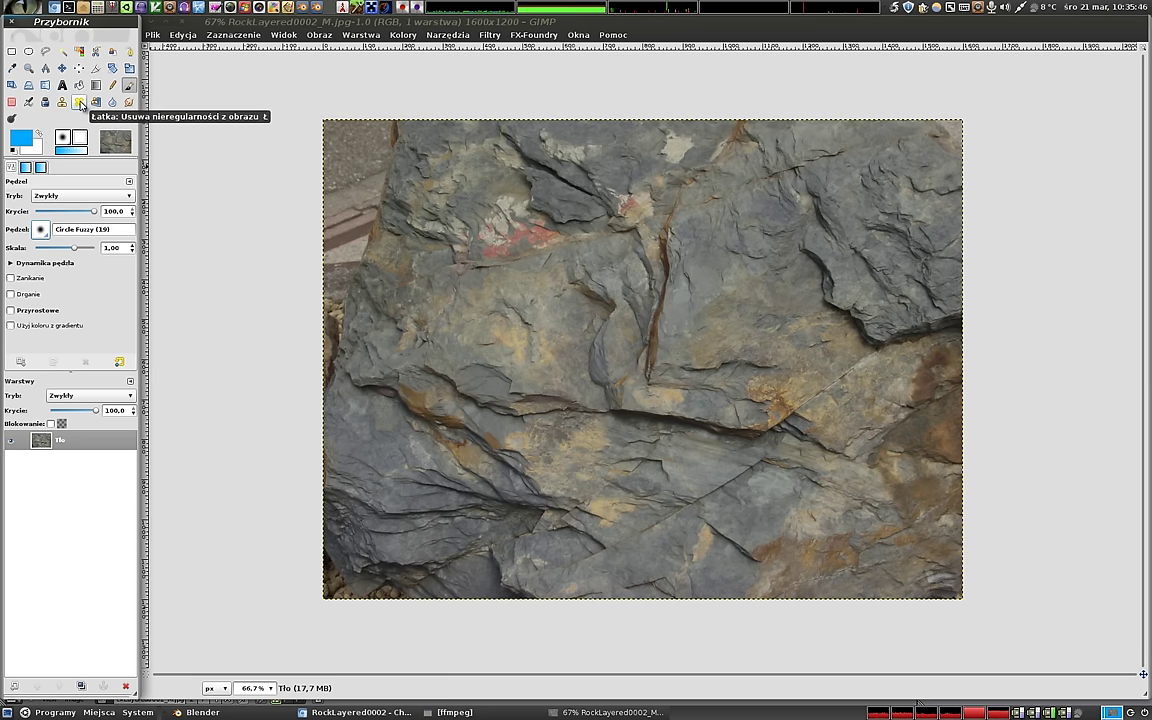
pyautogui.click(62, 101)
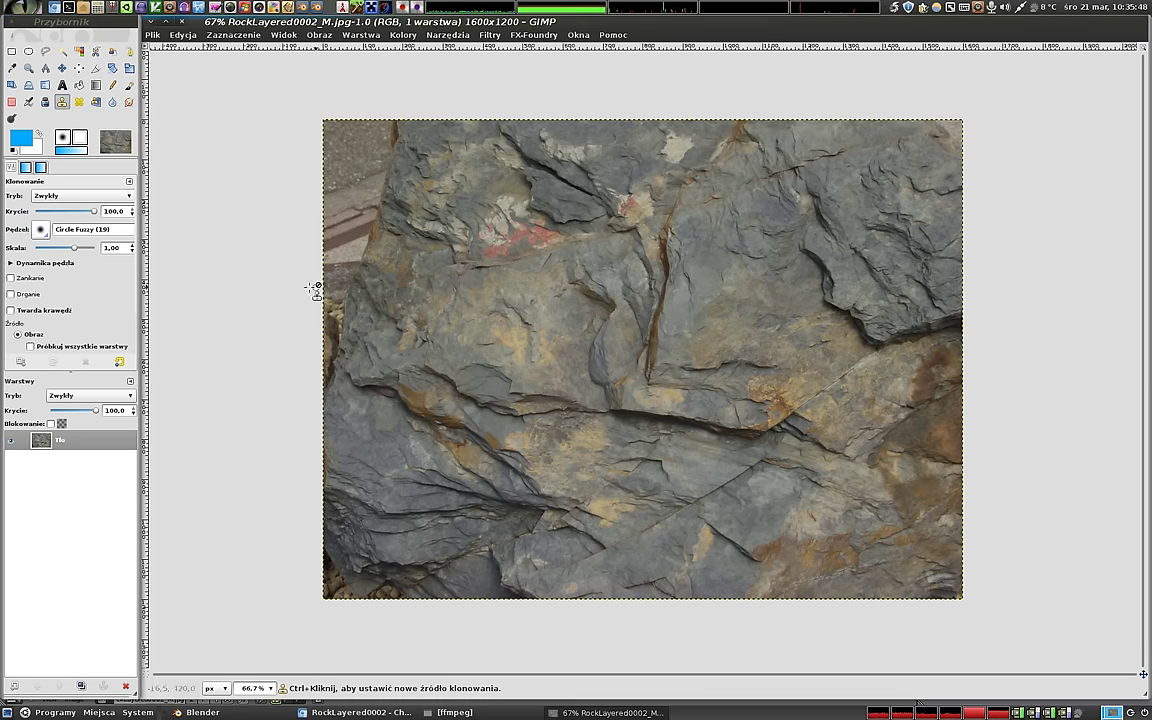
pyautogui.moveTo(74, 248); pyautogui.dragTo(108, 248)
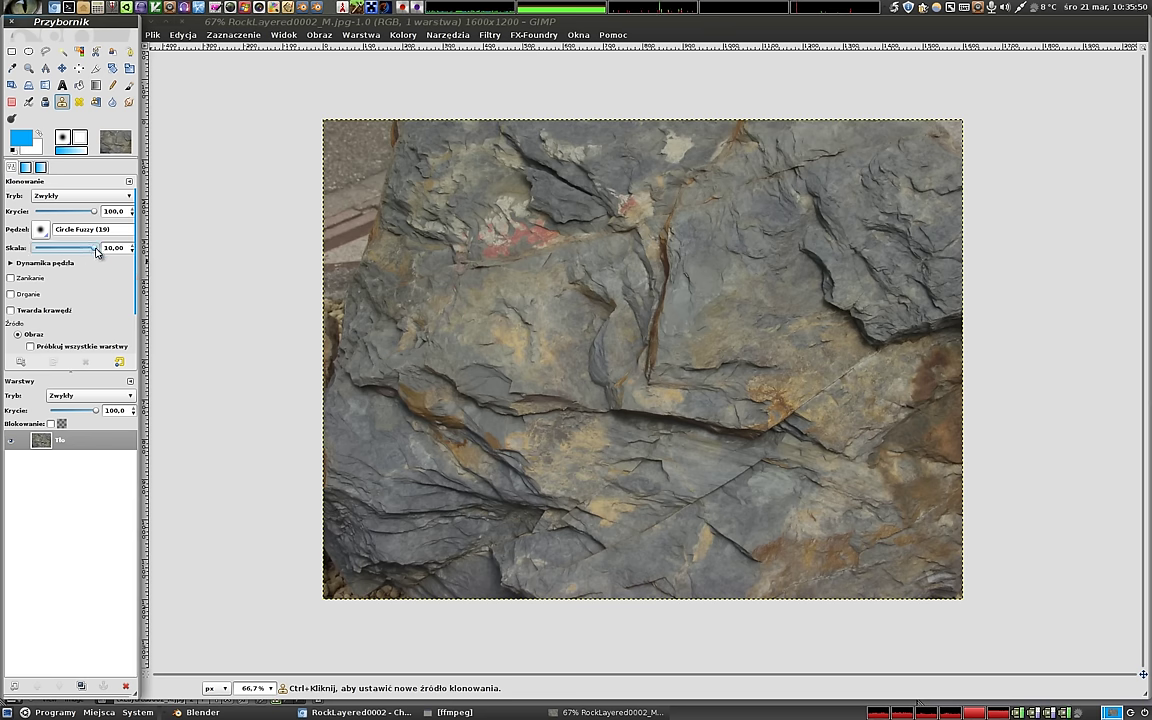
# Clone red-stained rock patches lower and to the right, and cover the left-edge pavement with rock.
pyautogui.press('ctrl')
pyautogui.keyDown('ctrl'); pyautogui.click(517, 237); pyautogui.keyUp('ctrl')
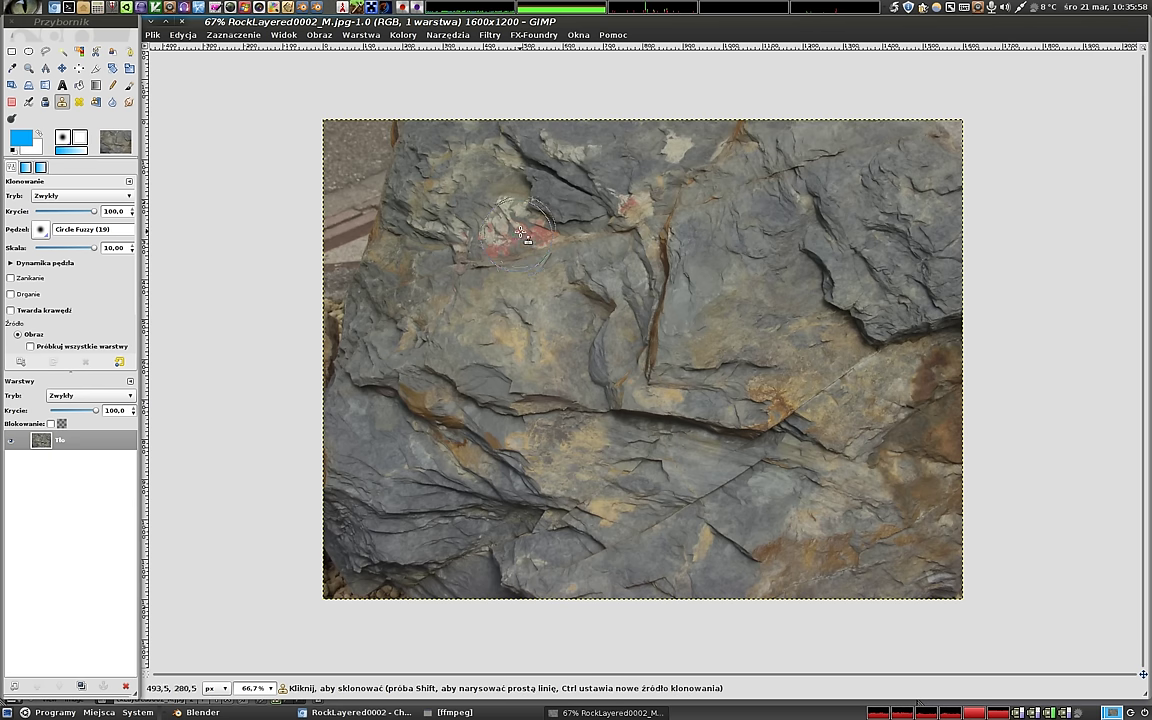
pyautogui.moveTo(530, 325)
pyautogui.mouseDown()
pyautogui.moveTo(578, 358)
pyautogui.moveTo(616, 357)
pyautogui.mouseUp()
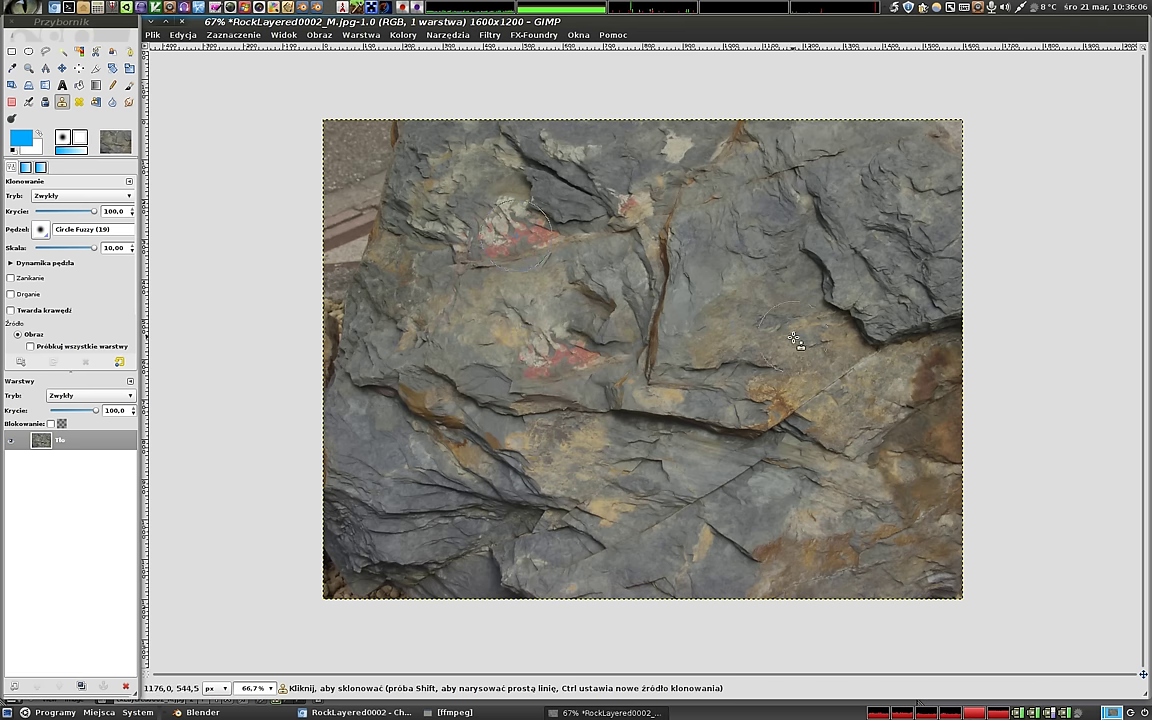
pyautogui.moveTo(700, 290)
pyautogui.mouseDown()
pyautogui.moveTo(780, 330)
pyautogui.moveTo(764, 322)
pyautogui.moveTo(789, 319)
pyautogui.moveTo(754, 330)
pyautogui.moveTo(690, 290)
pyautogui.moveTo(820, 343)
pyautogui.moveTo(808, 402)
pyautogui.mouseUp()
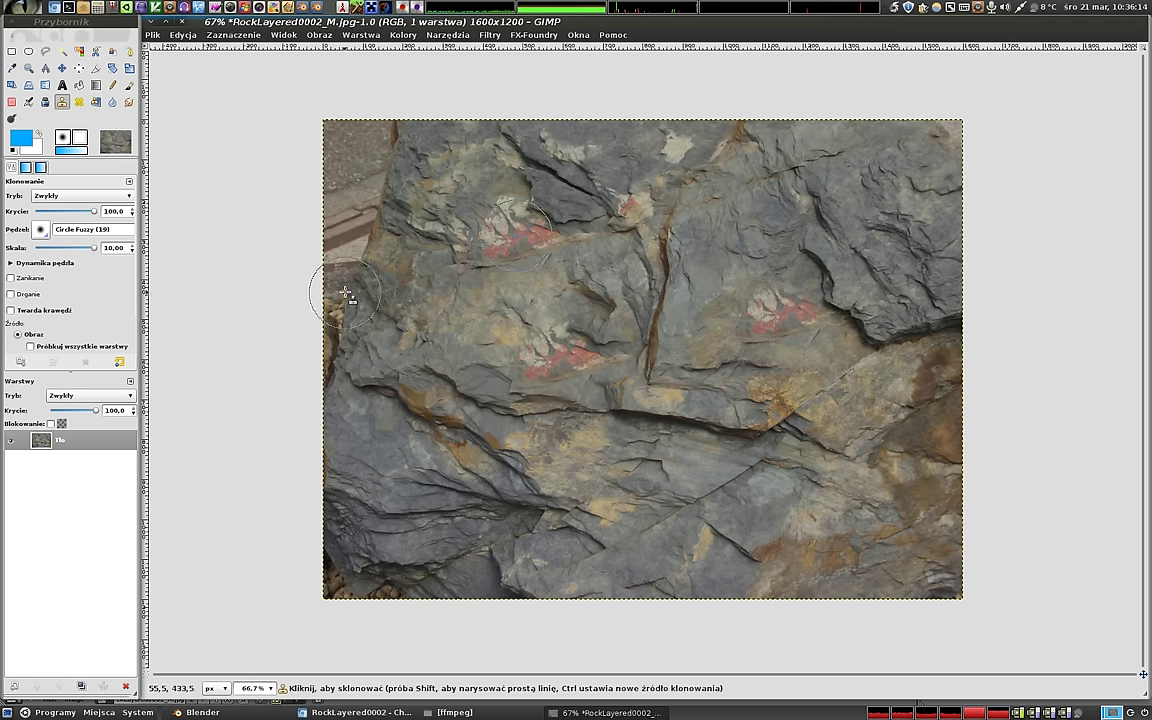
pyautogui.keyDown('ctrl'); pyautogui.click(369, 462); pyautogui.keyUp('ctrl')
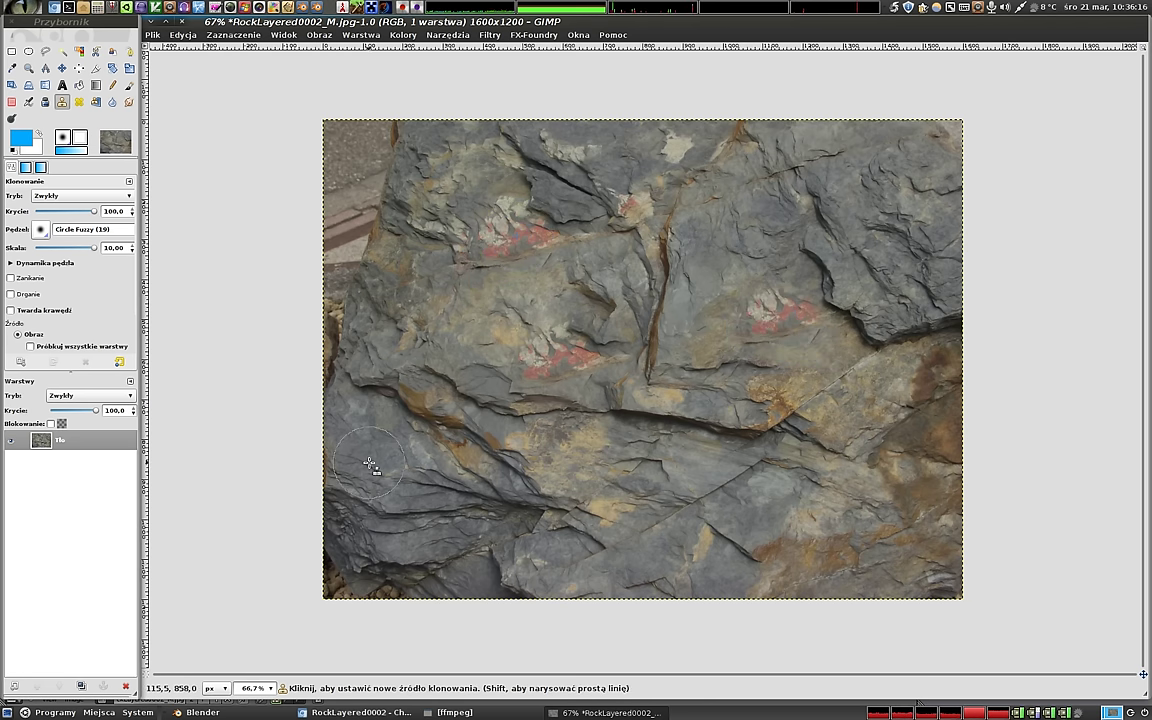
pyautogui.moveTo(343, 381)
pyautogui.mouseDown()
pyautogui.moveTo(331, 345)
pyautogui.moveTo(345, 349)
pyautogui.mouseUp()
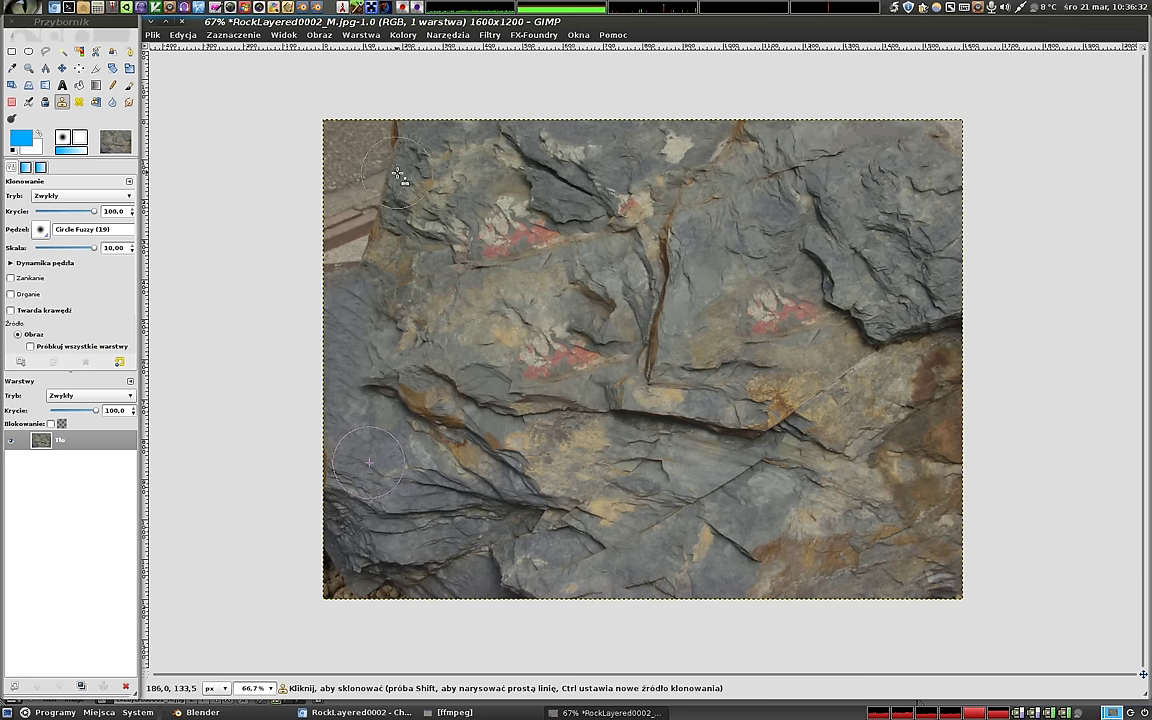
# Apply Filtry > Odwzorowania > Stwórz bezszwowy, then rectangle-select a strip at the top middle.
pyautogui.click(489, 36)
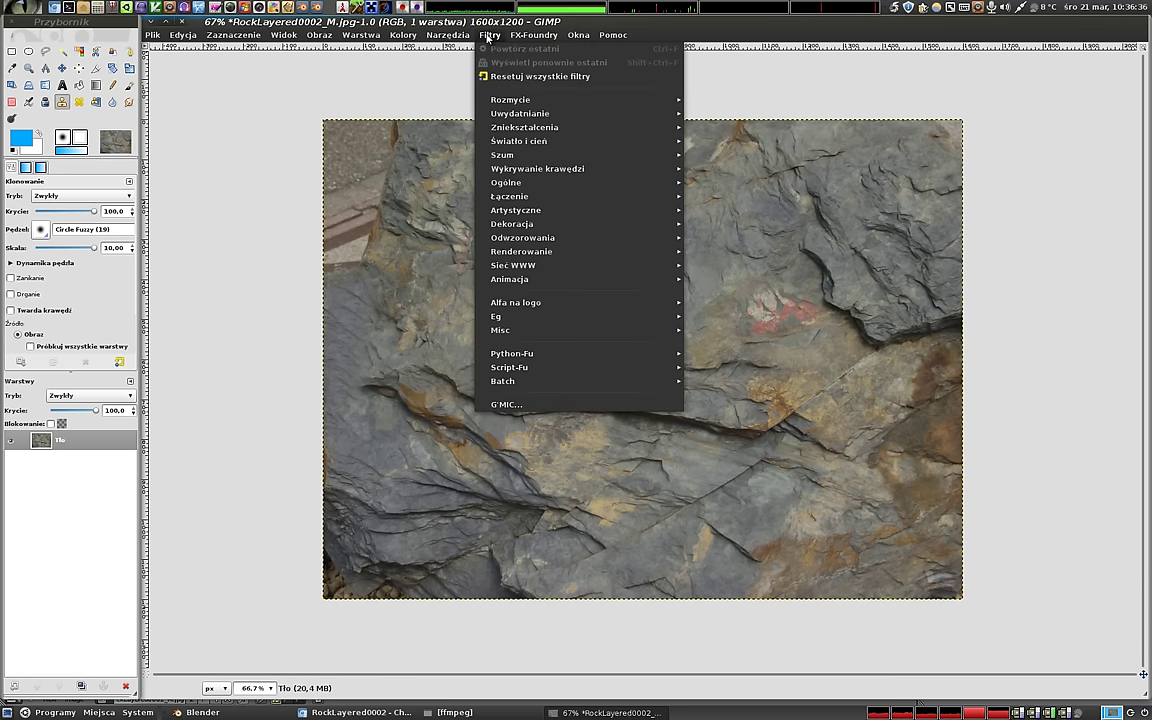
pyautogui.moveTo(523, 238)
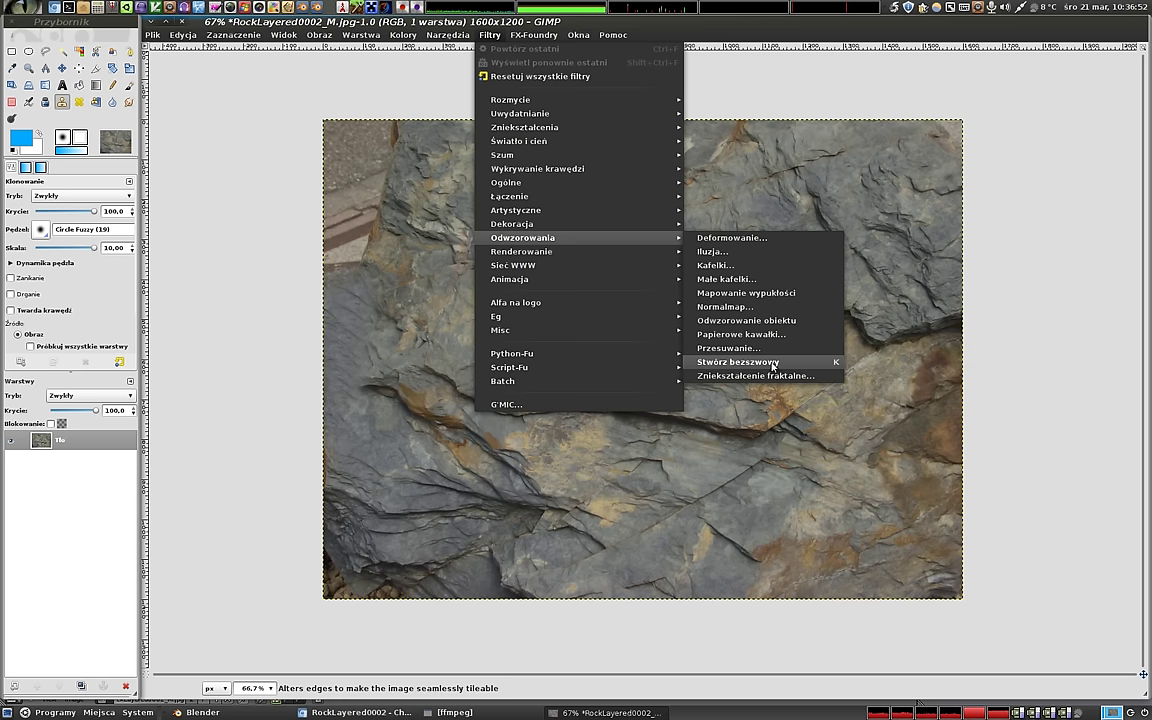
pyautogui.click(742, 363)
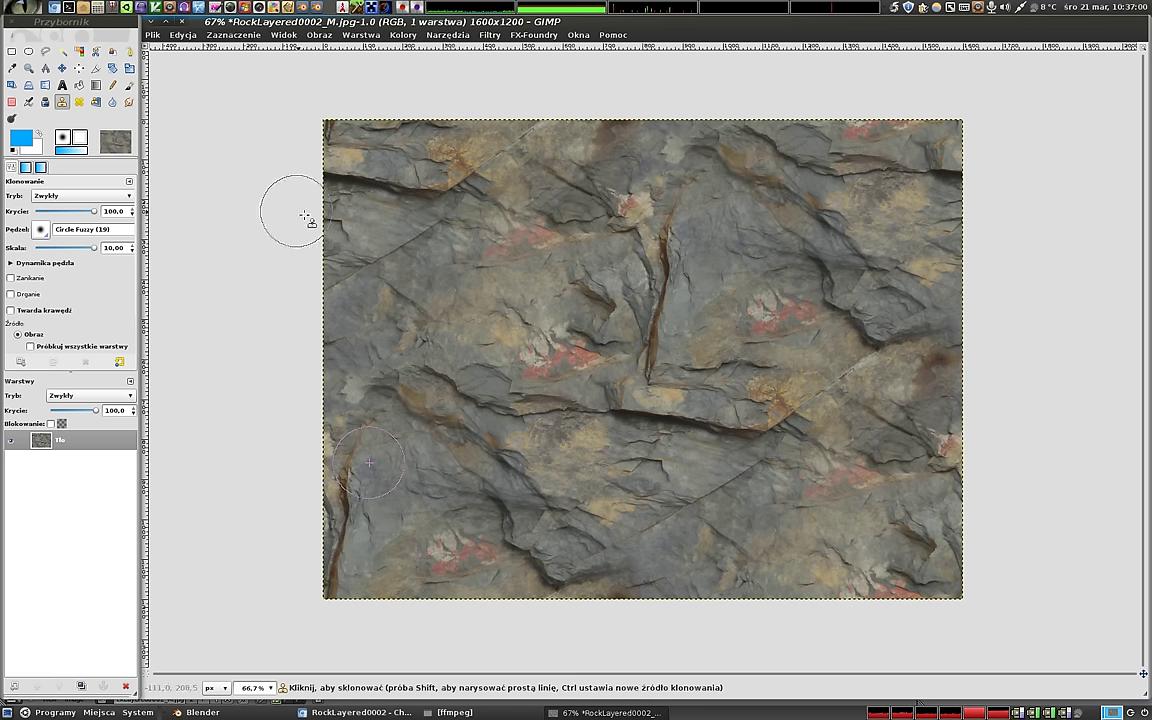
pyautogui.press('r')
pyautogui.moveTo(653, 119); pyautogui.dragTo(322, 368)
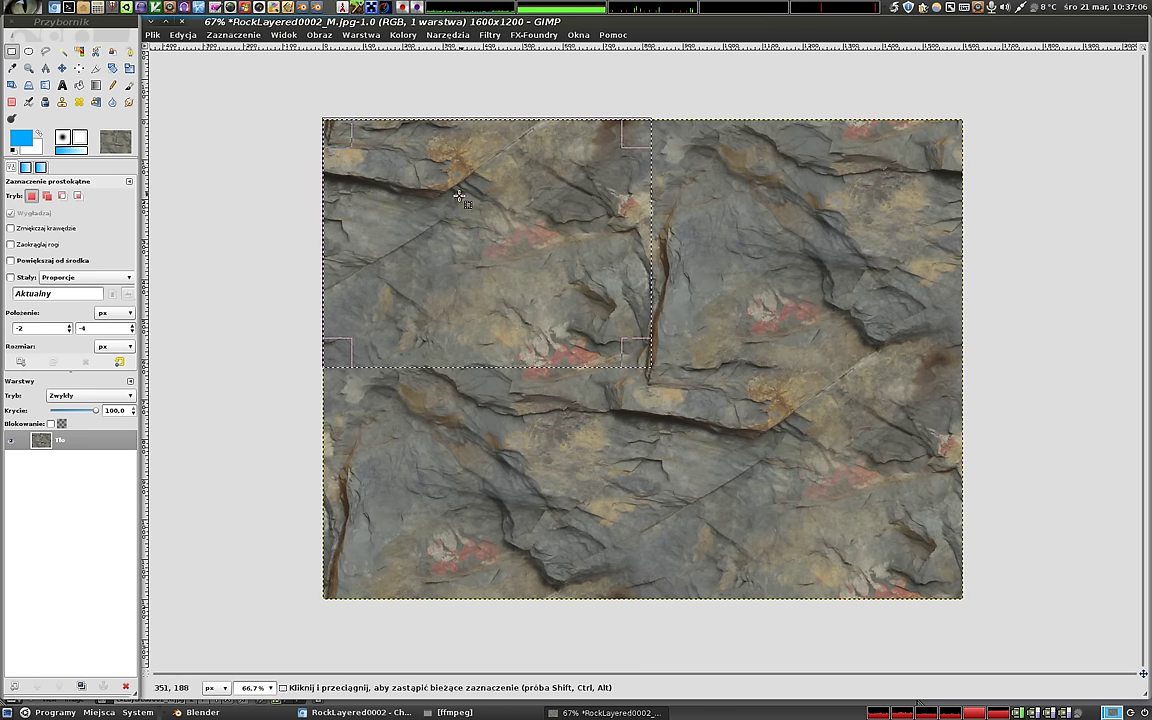
pyautogui.moveTo(964, 364)
pyautogui.mouseDown()
pyautogui.moveTo(687, 575)
pyautogui.moveTo(660, 611)
pyautogui.mouseUp()
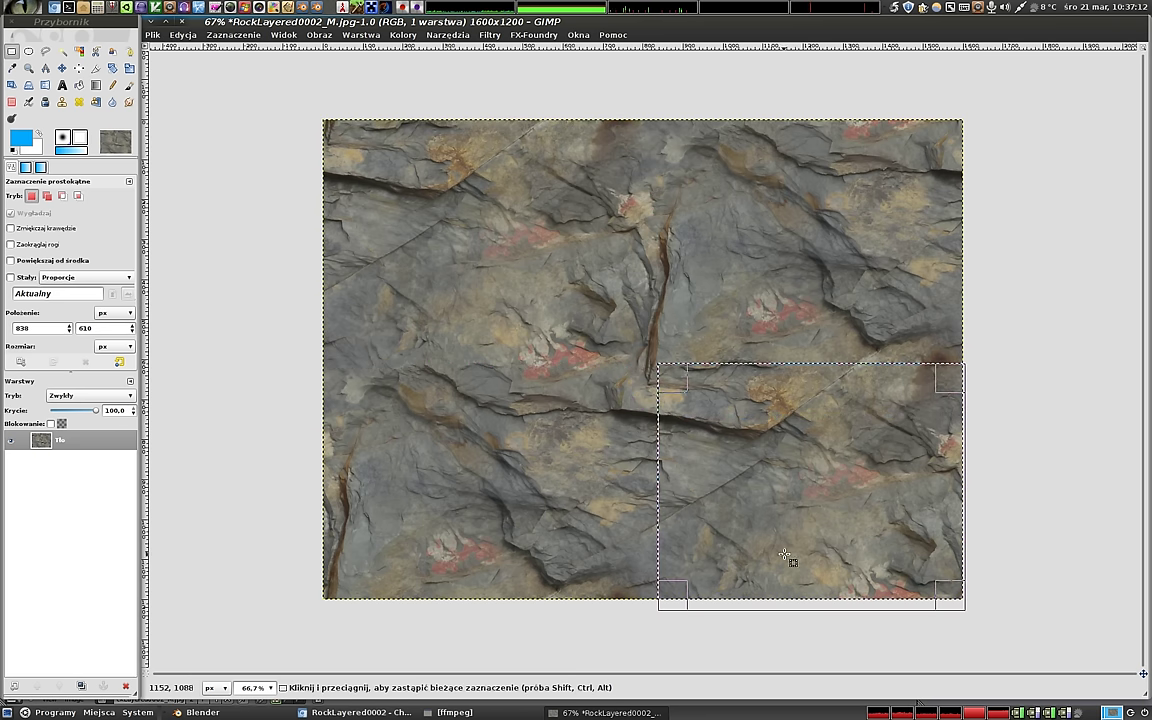
pyautogui.click(681, 316)
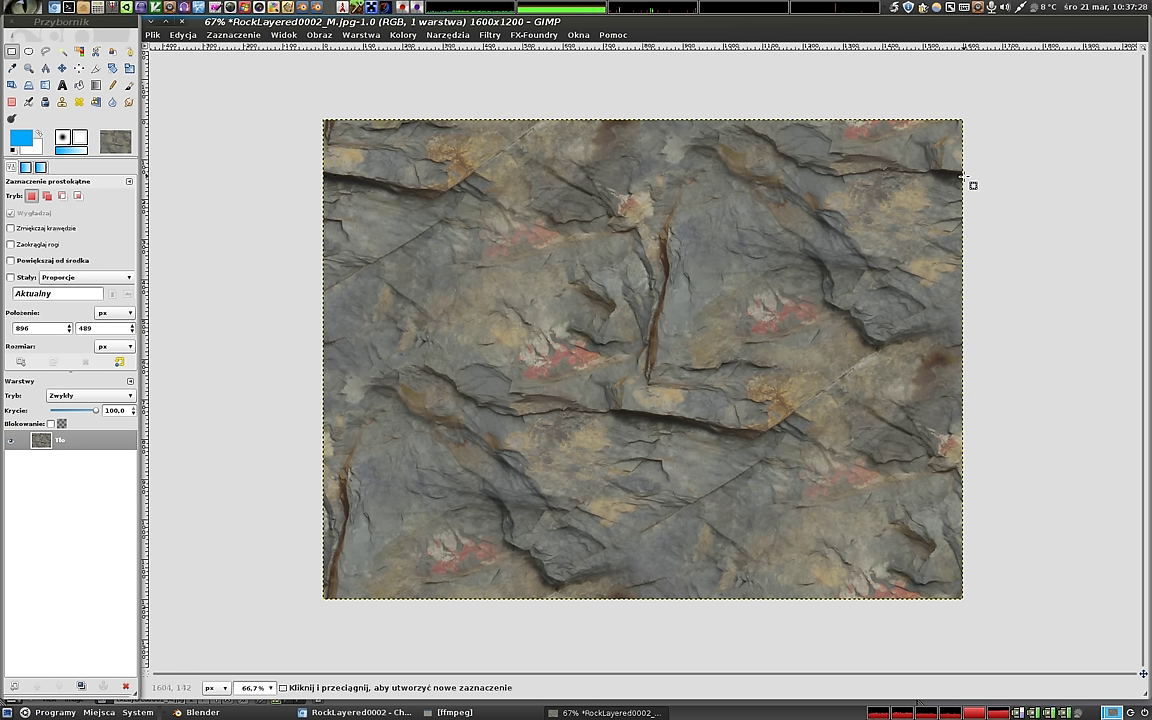
# Save a copy as RockLayered0002_M-seamless.jpg with default JPEG settings.
pyautogui.hotkey('ctrl', 'shift', 's')
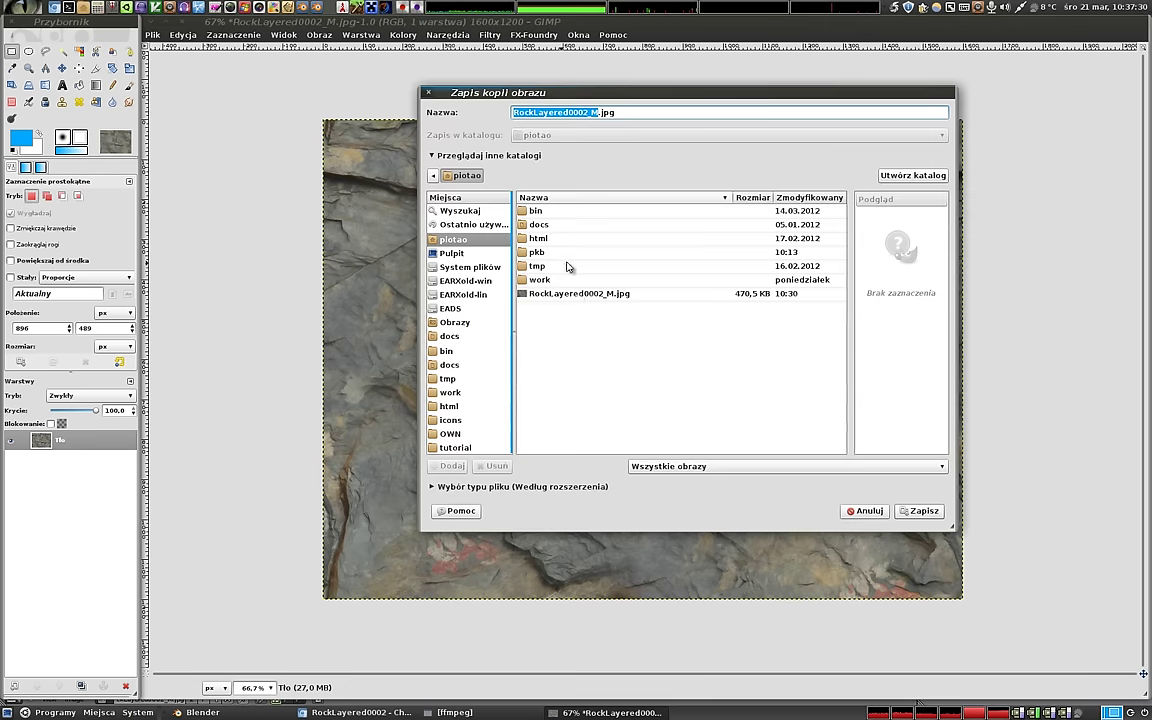
pyautogui.press('Right')
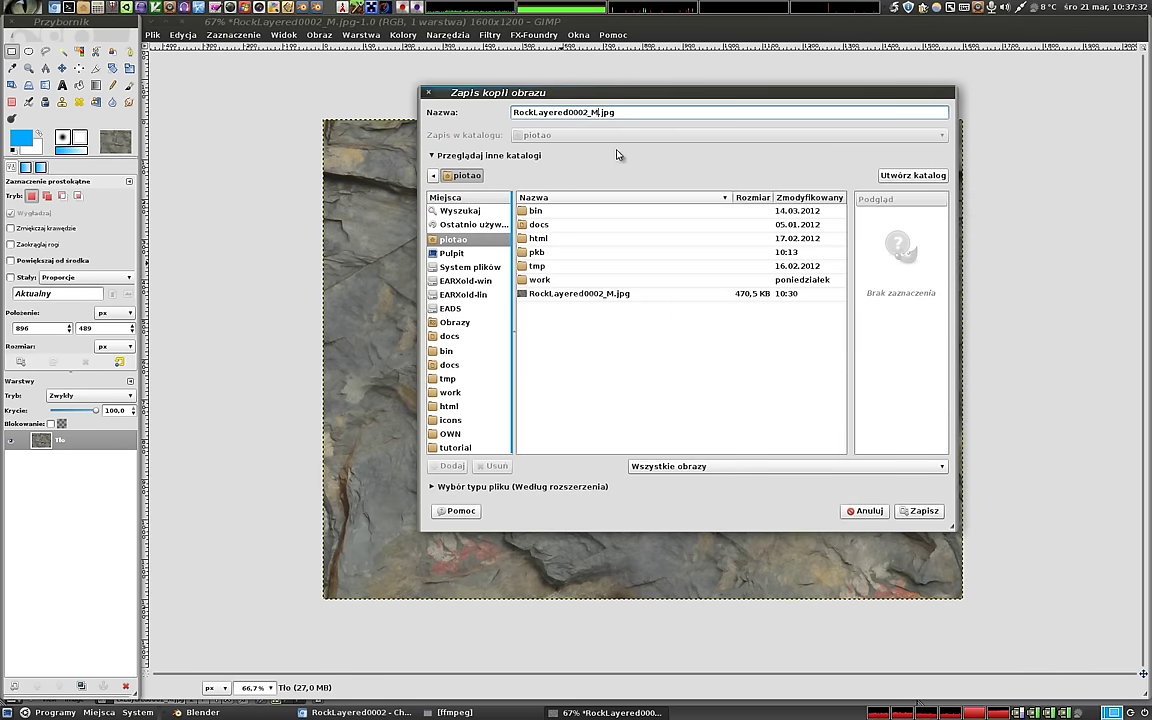
pyautogui.write('-seamless')
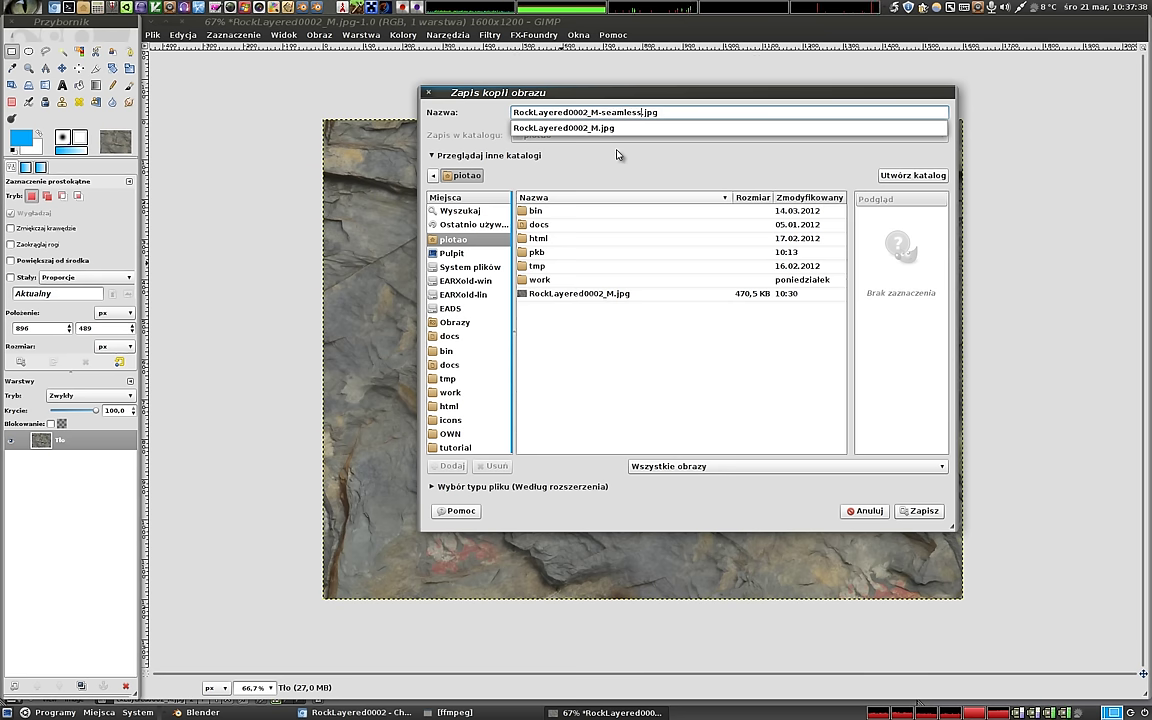
pyautogui.press('Return')
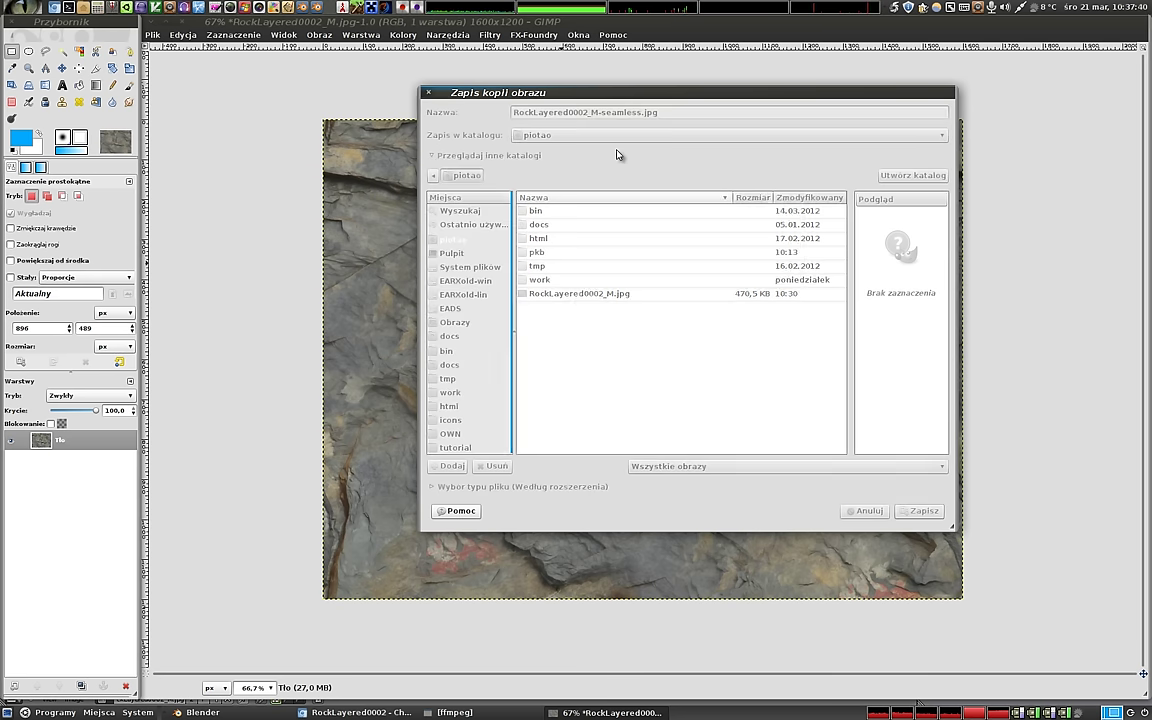
pyautogui.press('Return')
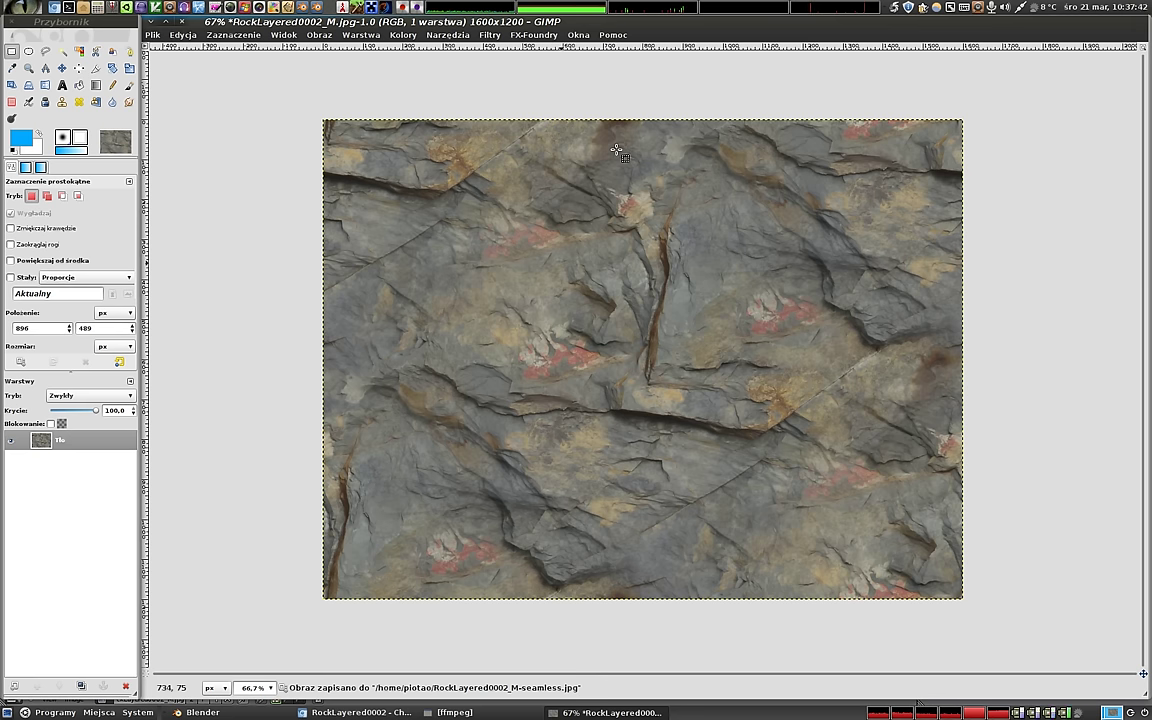
pyautogui.click(218, 712)
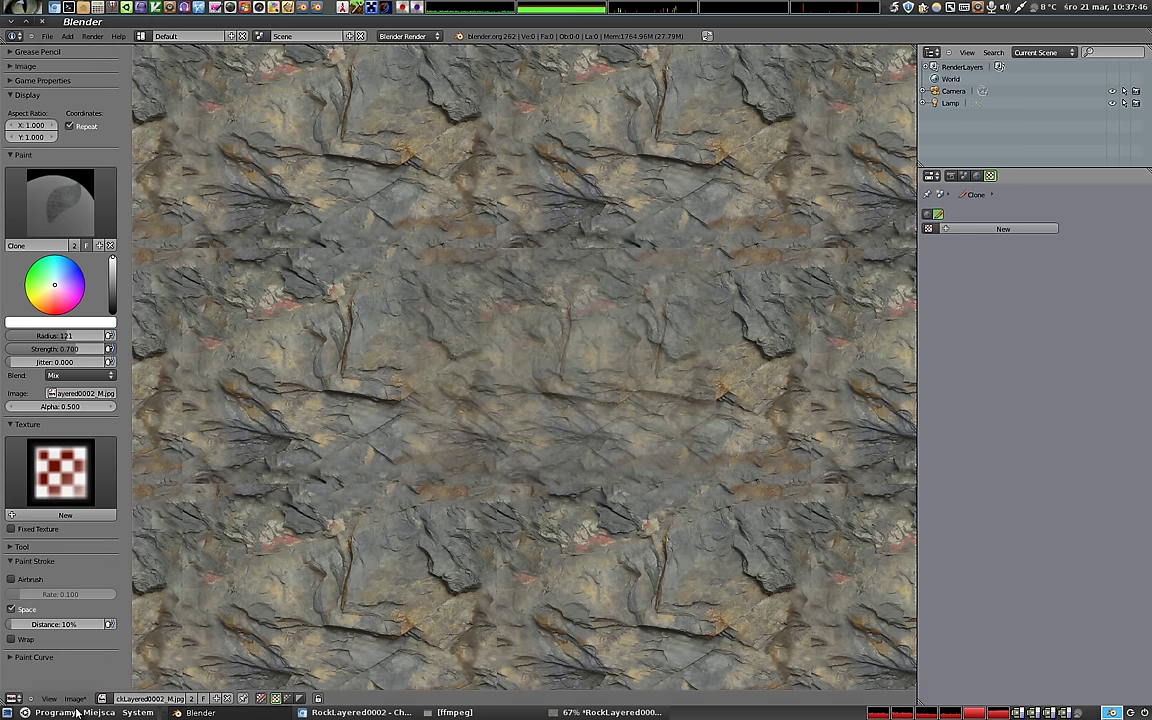
# Load RockLayered0002_M-seamless.jpg in Blender via Image > Open to preview its tiling.
pyautogui.click(76, 698)
pyautogui.click(76, 610)
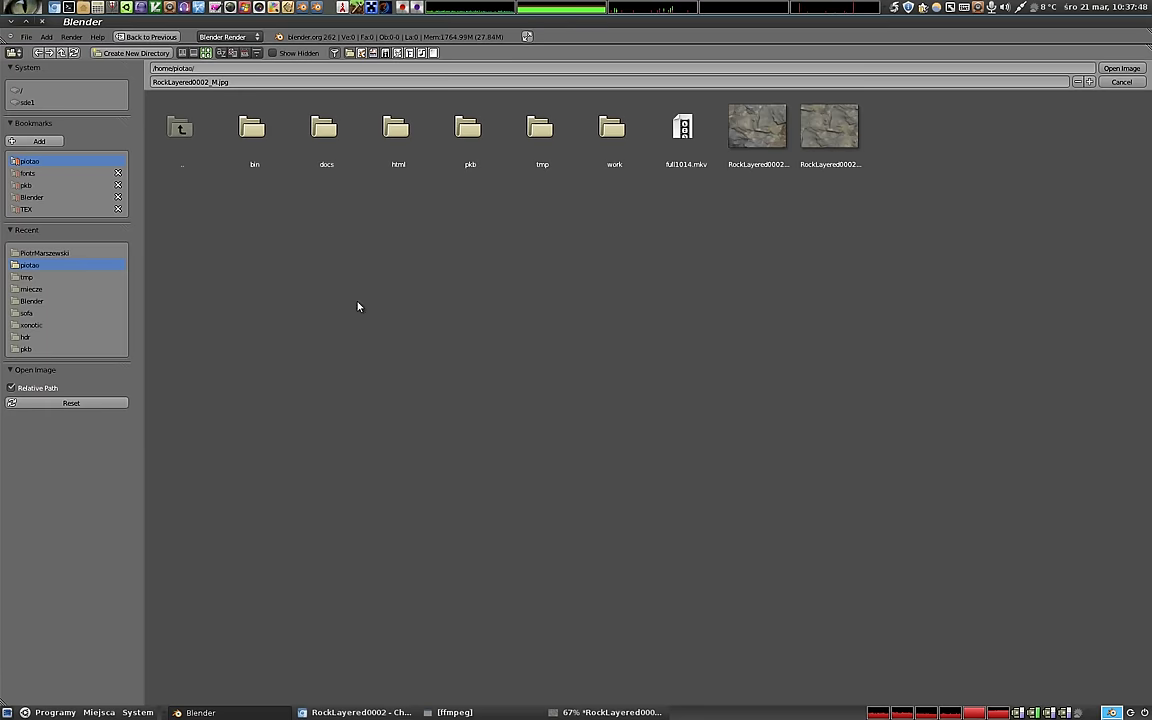
pyautogui.click(839, 143)
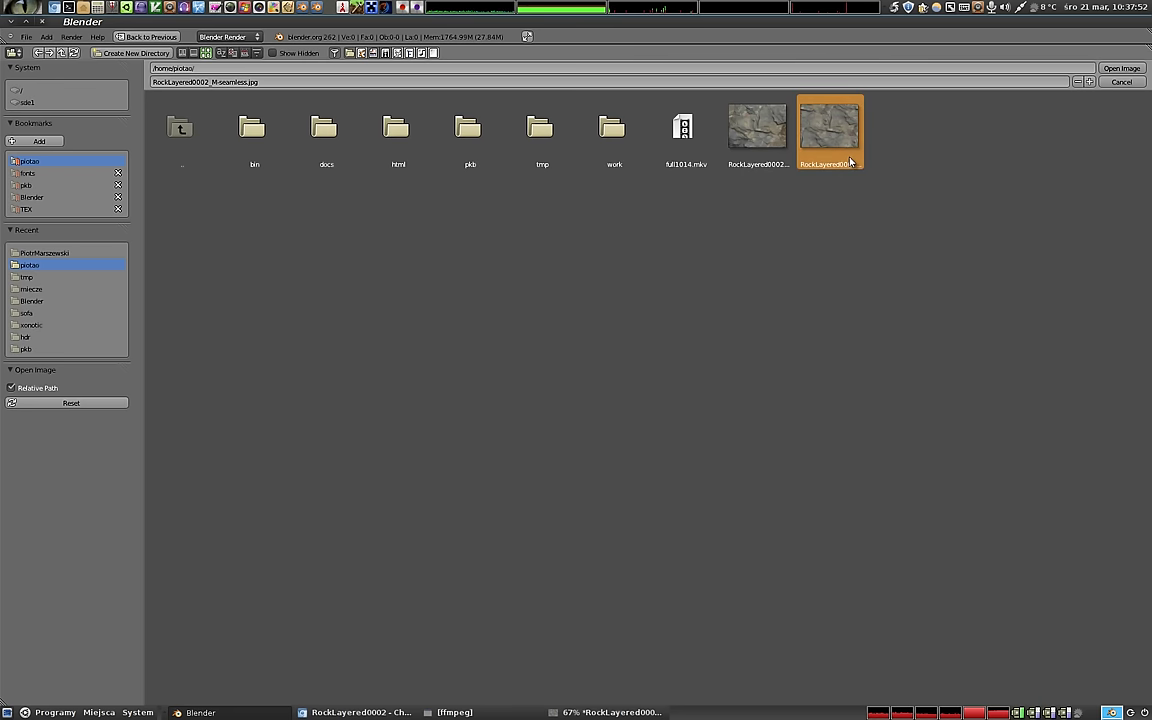
pyautogui.click(1121, 68)
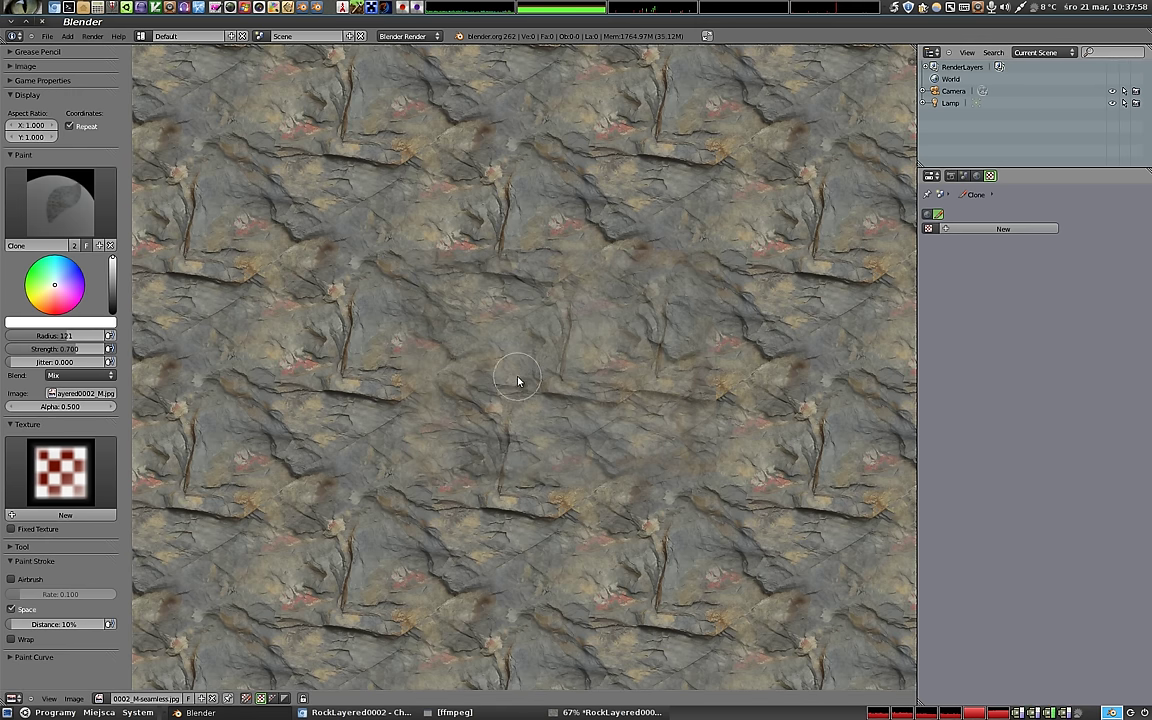
pyautogui.scroll(1, 509, 345)
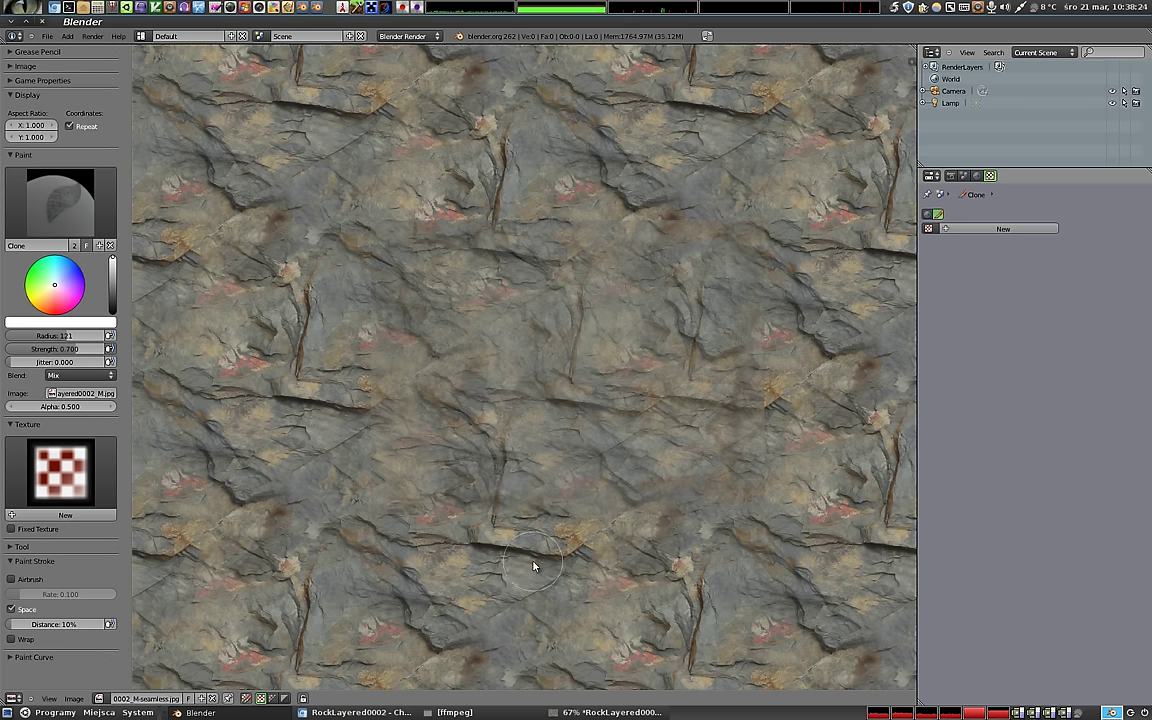
pyautogui.click(478, 714)
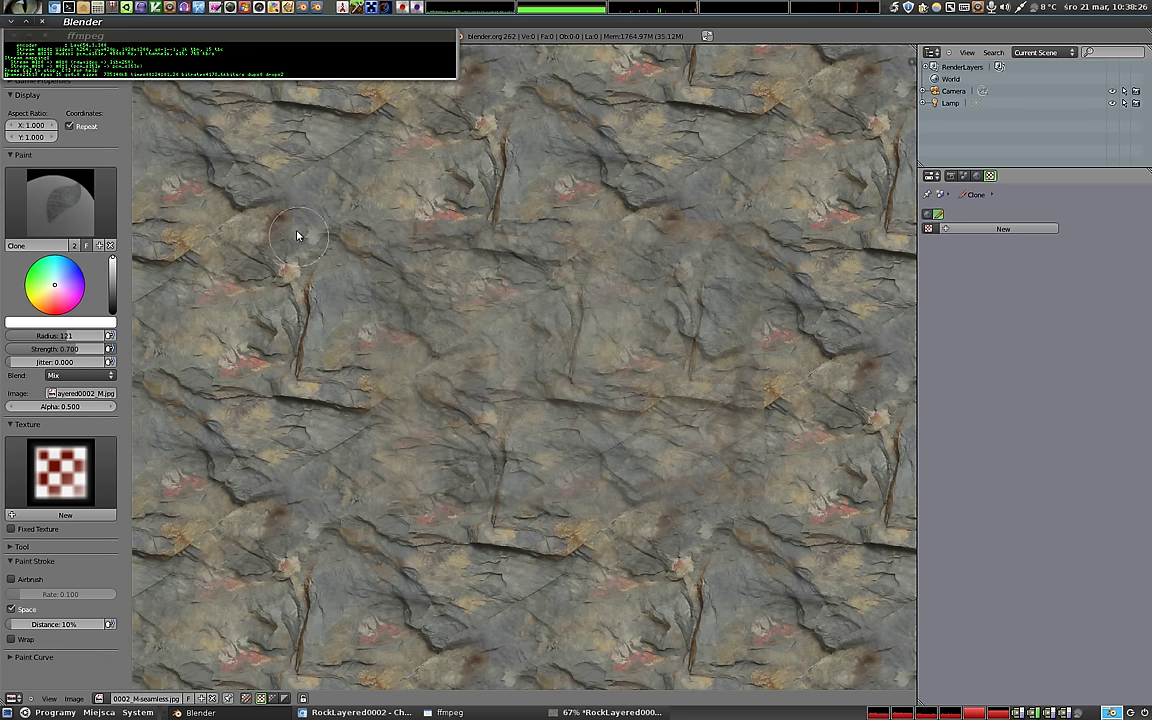